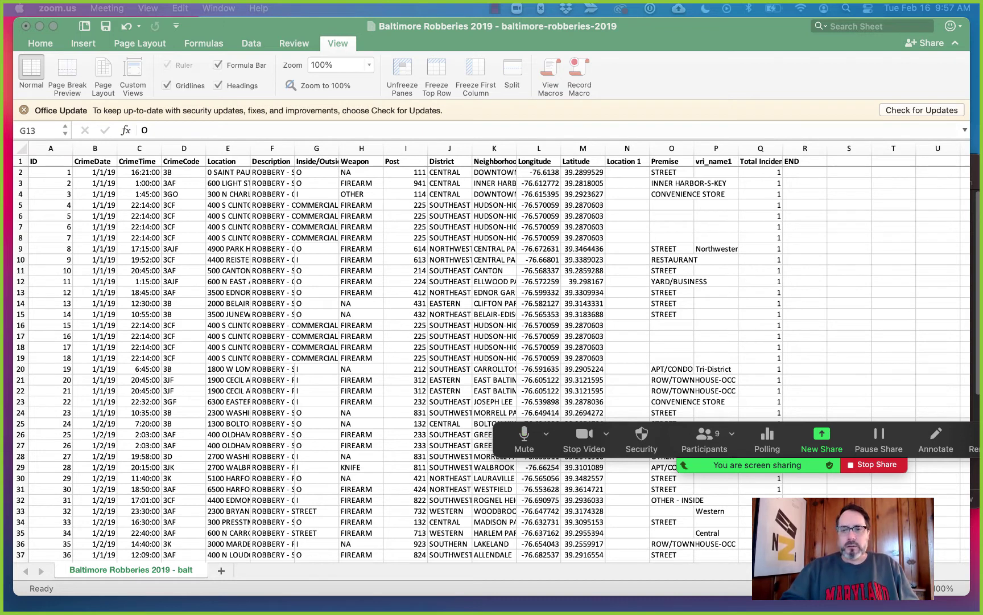
Move the meeting toolbar off the sheet and look over the robbery records and the END heading
mouse_move(265, 612)
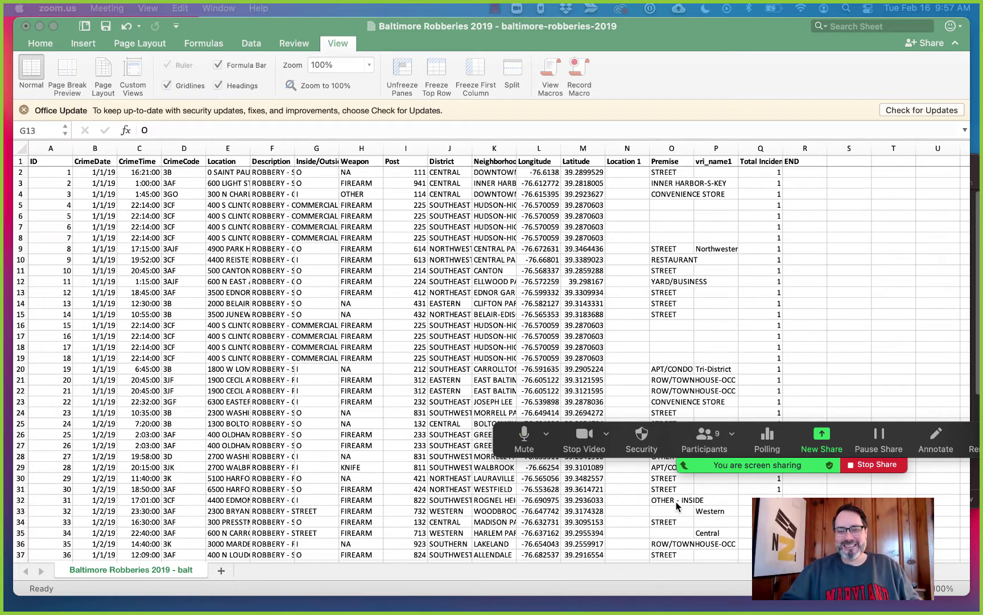
drag(518, 456, 534, 579)
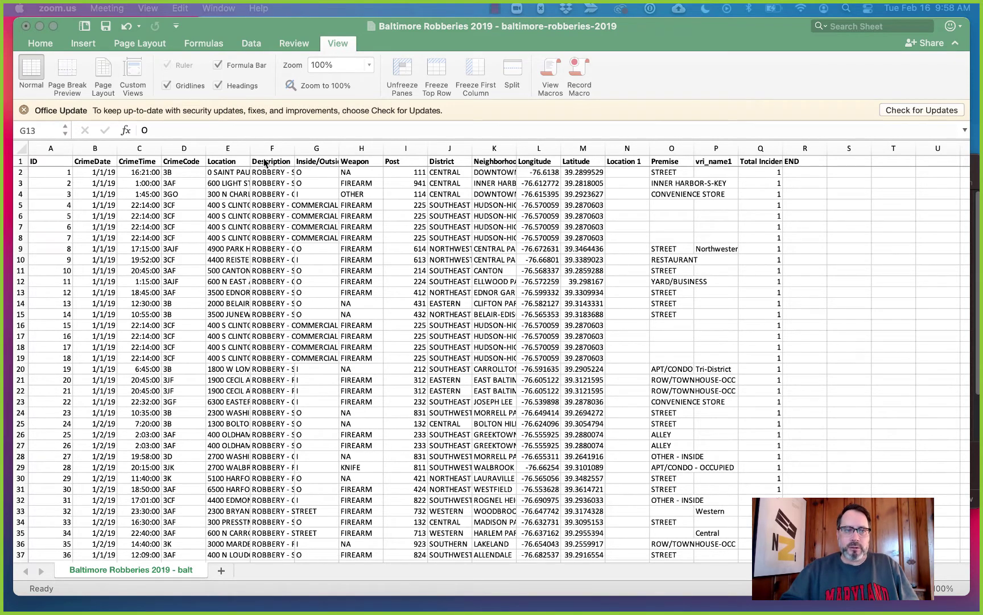
scroll(526, 307, down, 15)
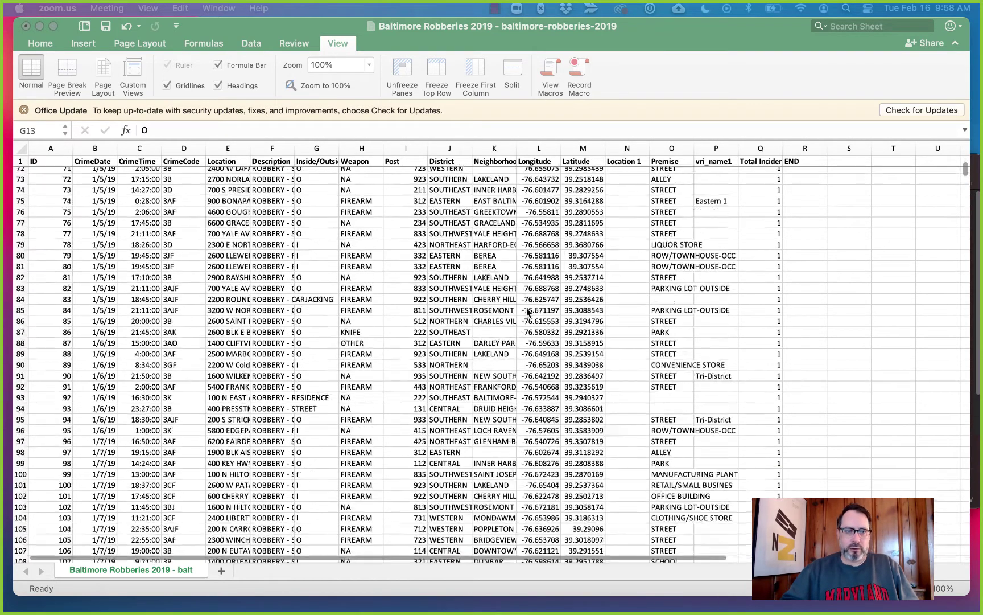
scroll(526, 307, up, 15)
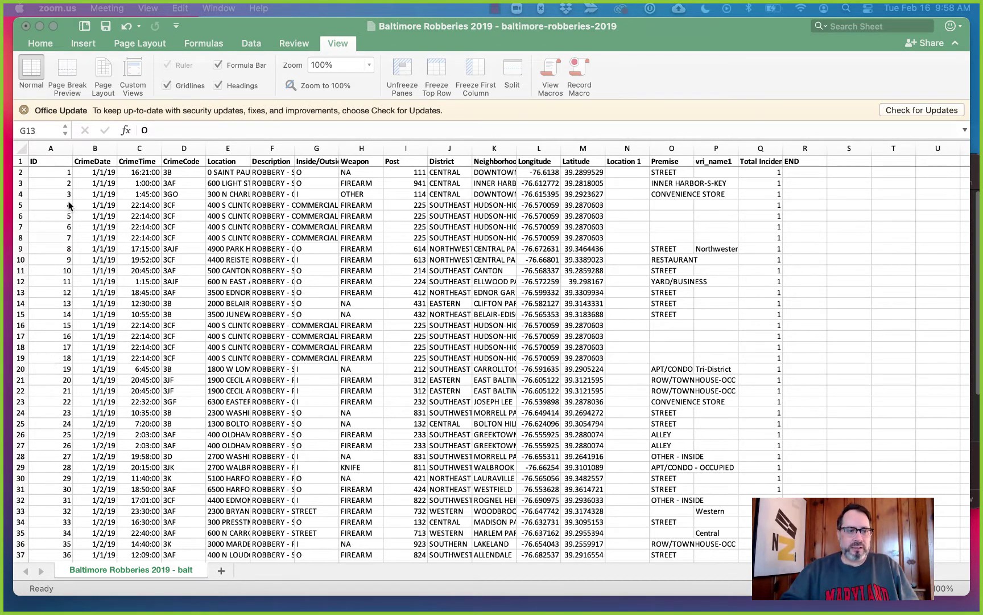
click(803, 164)
click(802, 162)
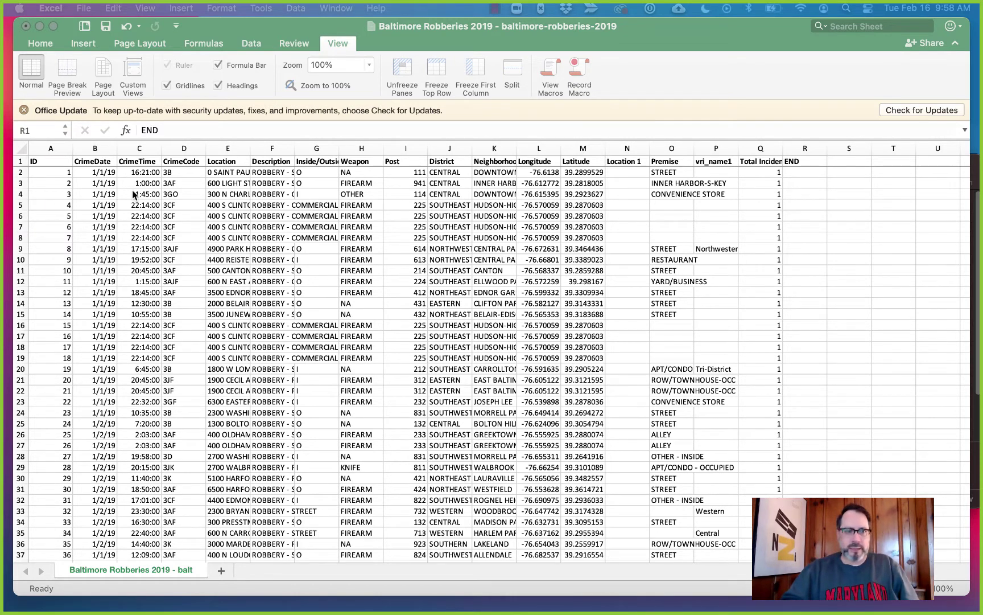
Review the headings from CrimeDate through Location, including the first record's full location entry
click(89, 164)
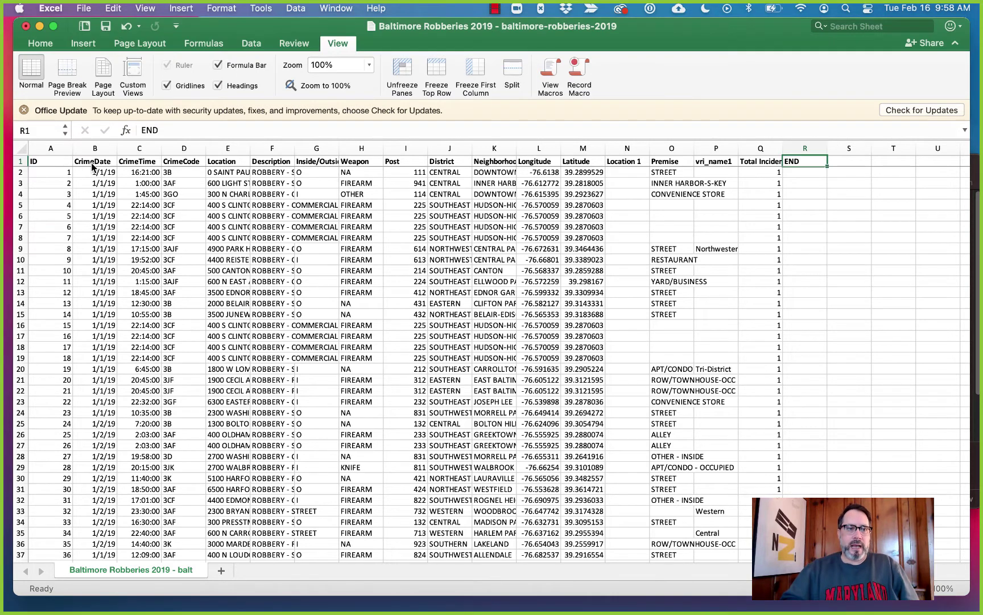
click(93, 164)
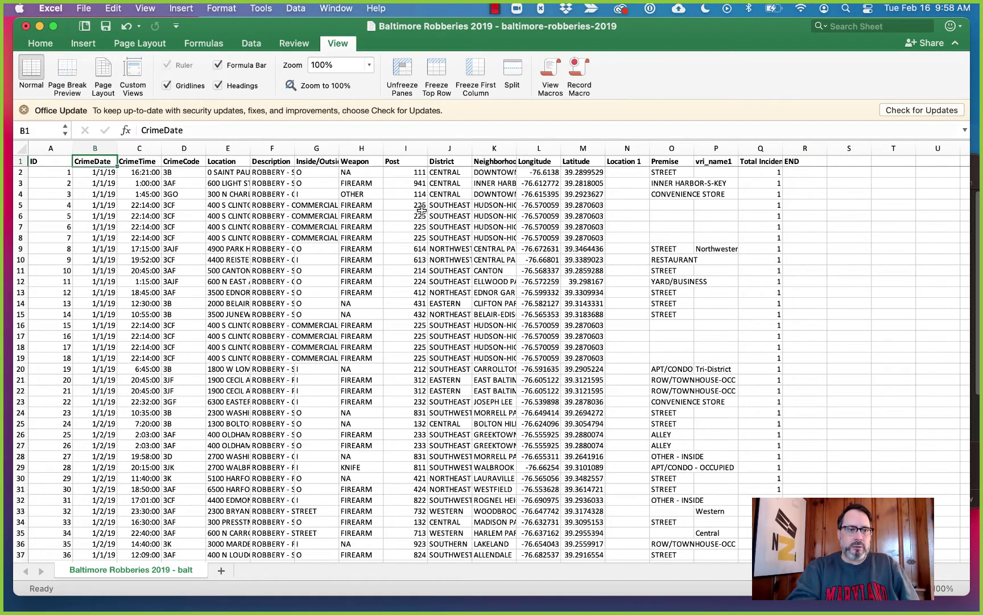
key(Right)
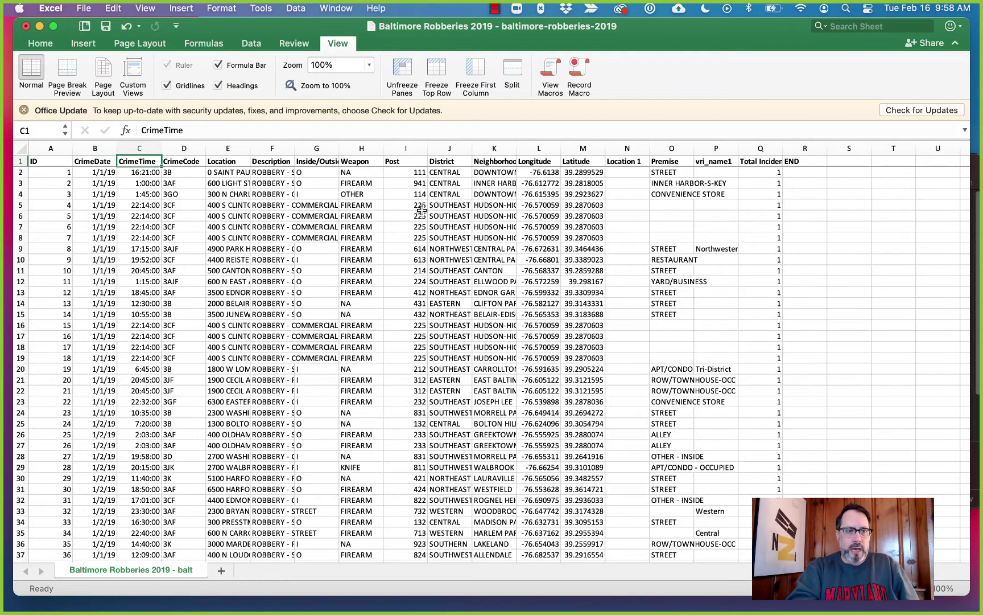
key(Right)
key(Right)
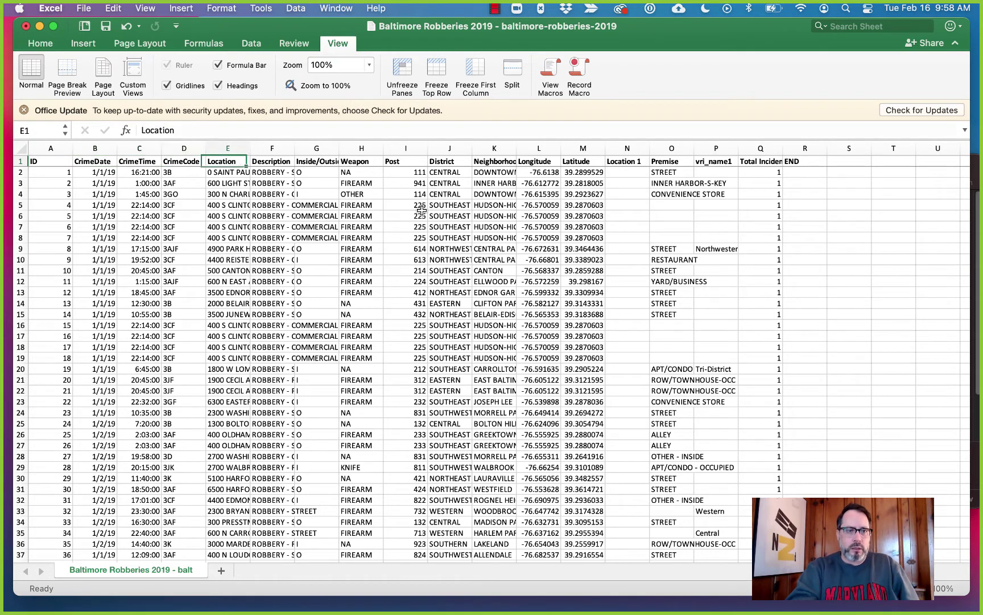
key(Down)
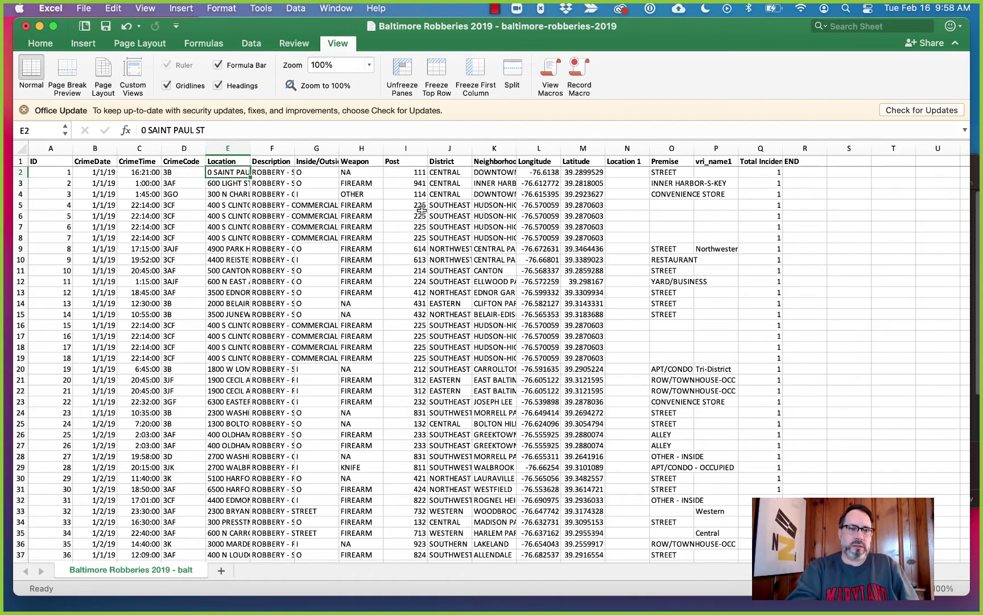
key(Up)
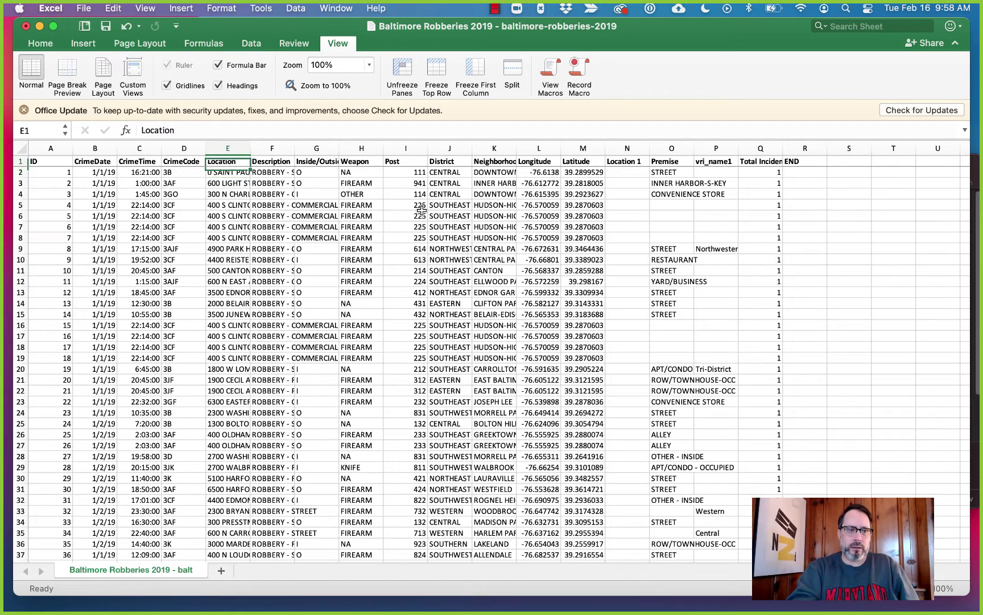
Examine the robbery types in the Description column for roughly the first ten records
key(Right)
key(Down)
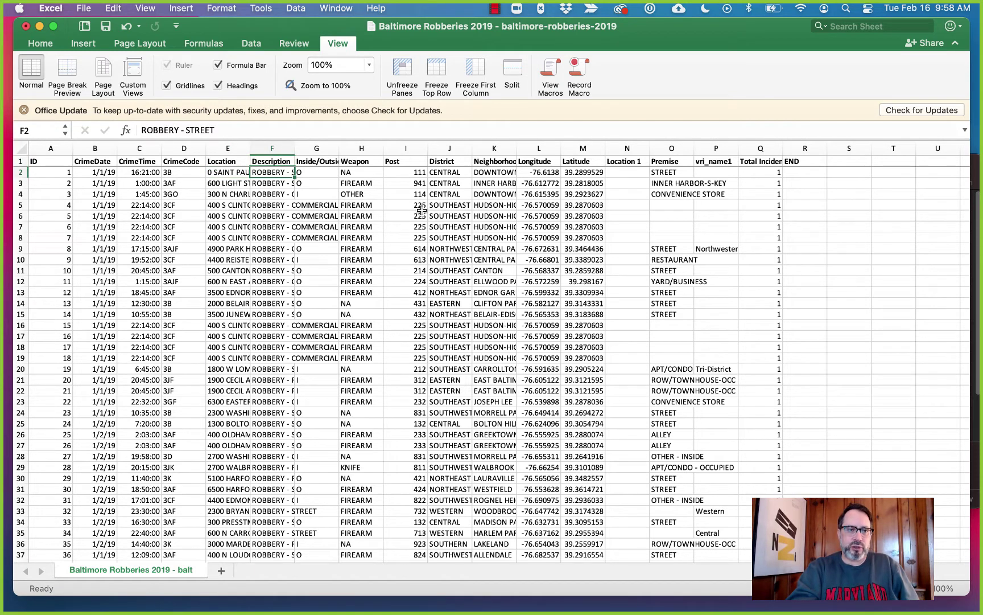
key(Down)
key(Down)
key(Down)
key(Down)
key(Down)
key(Down)
key(Down)
key(Down)
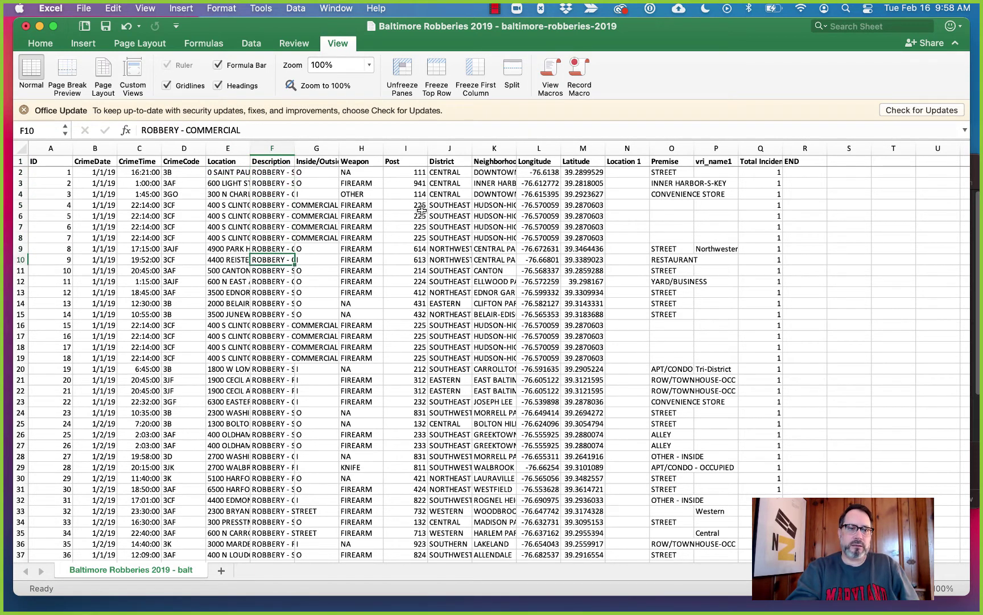
key(Down)
key(Up)
key(Up)
key(Up)
key(Up)
key(Up)
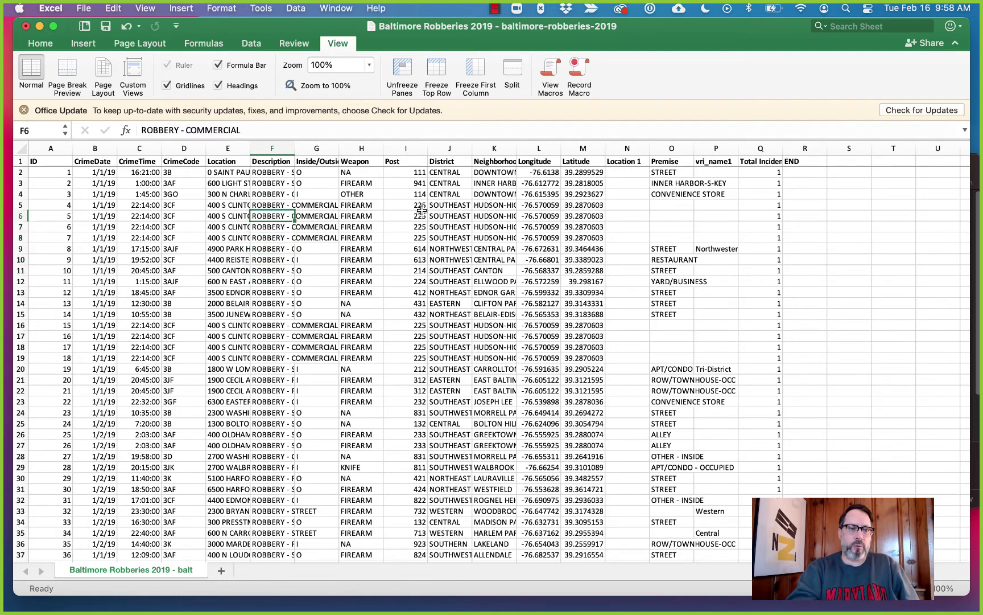
key(Up)
key(Up)
key(Up)
key(Up)
key(Up)
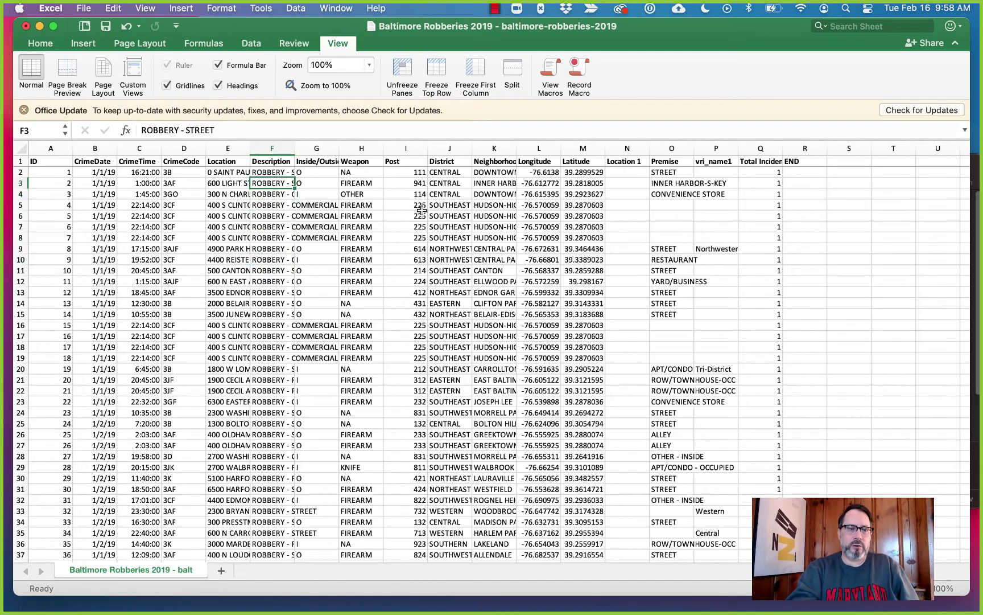
Check how the first few records are coded in the Inside/Outside column
key(Right)
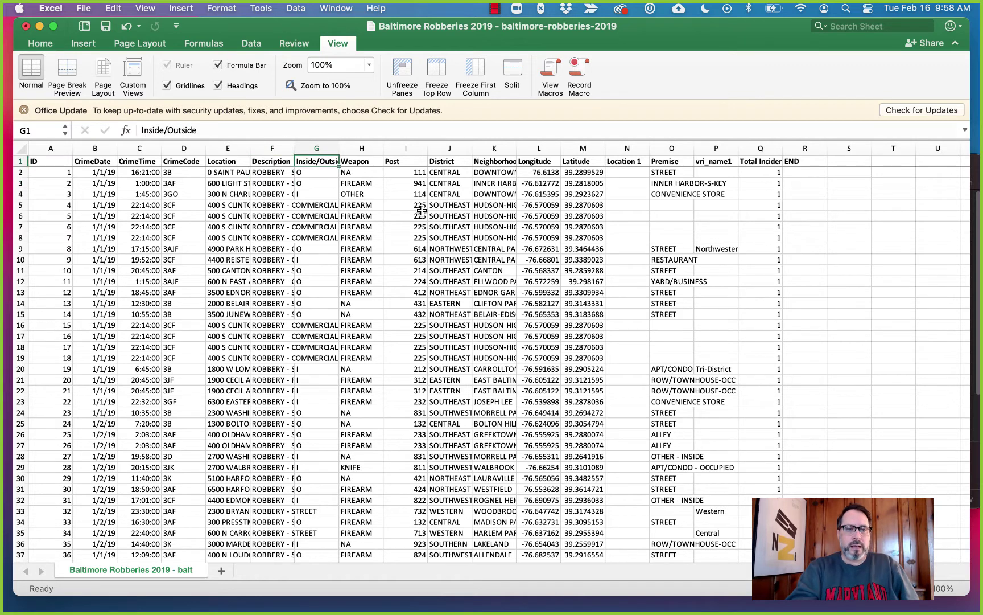
key(Down)
key(Down)
key(Down)
key(Down)
key(Down)
key(Down)
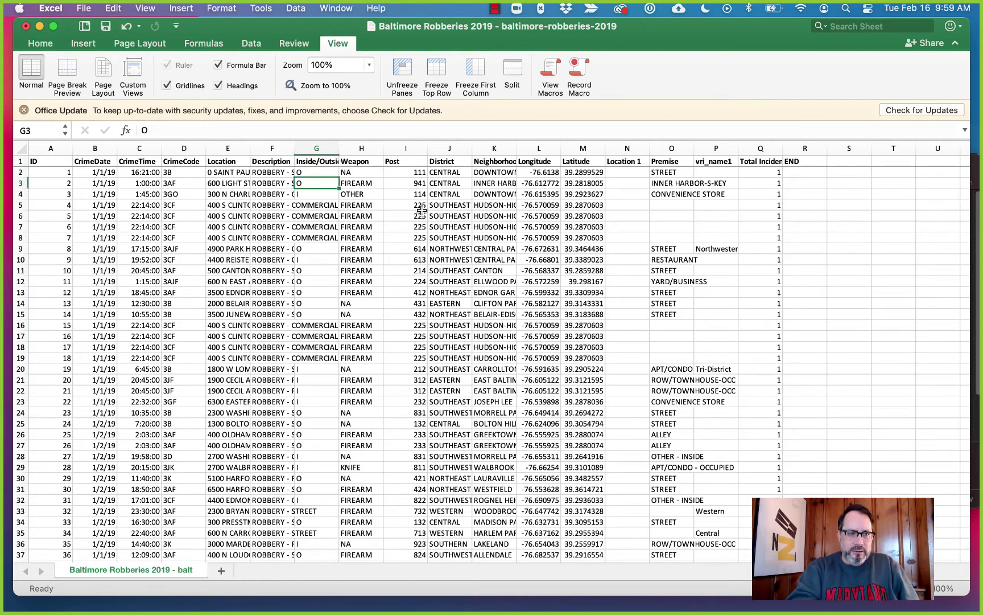
key(Up)
key(Up)
key(Up)
key(Up)
key(Up)
key(Up)
Check the Weapon column's entries for the first three records
key(Right)
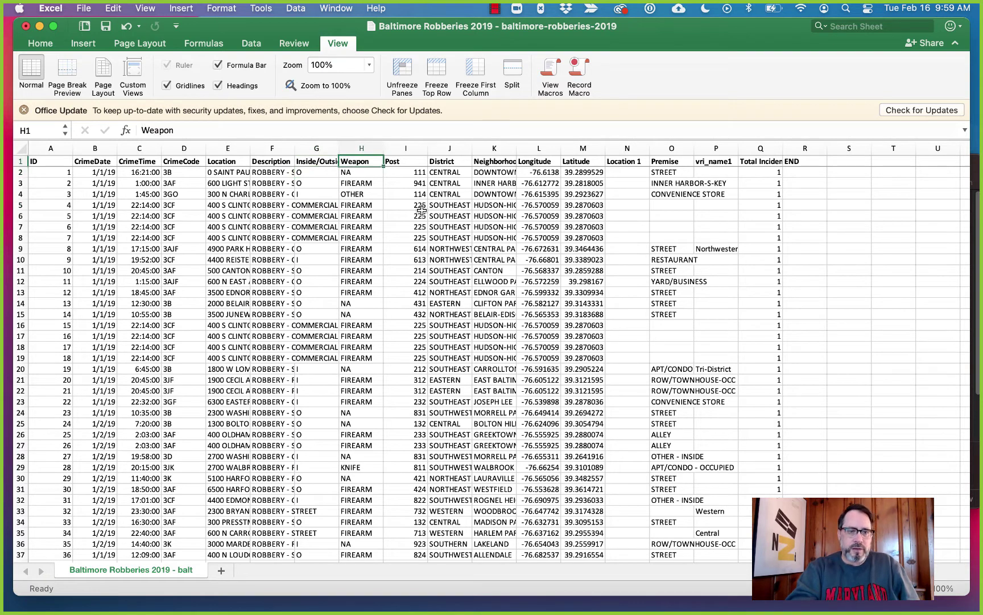
key(Down)
key(Down)
key(Down)
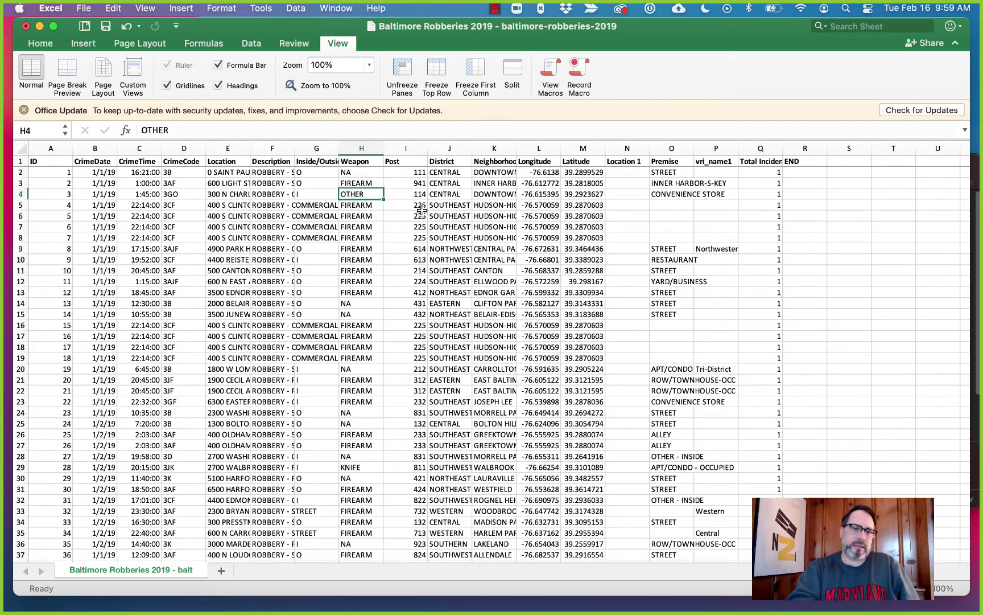
key(Up)
key(Up)
key(Up)
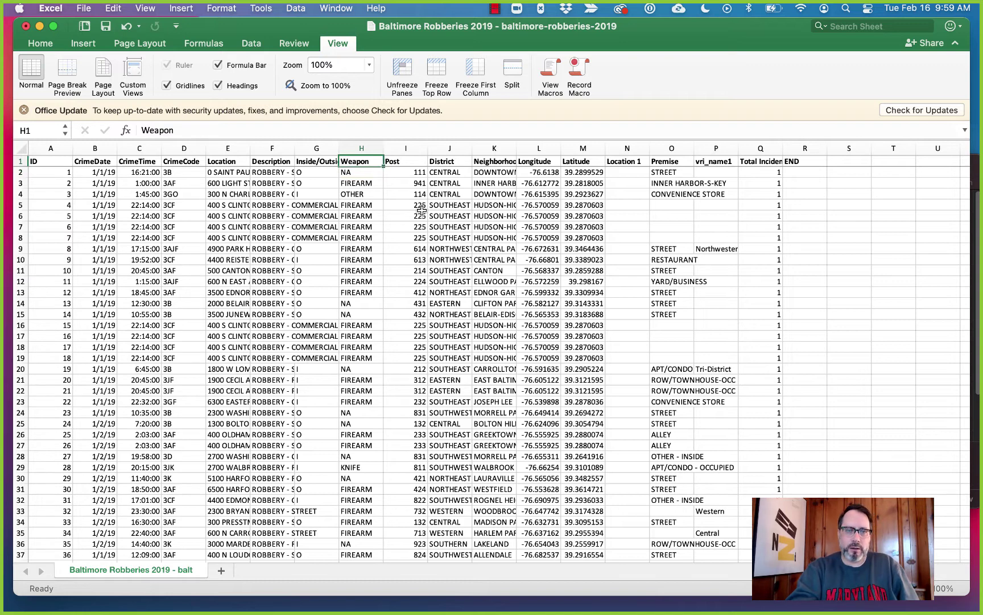
Examine the police post numbers in the Post column for the first records
key(Right)
key(Down)
key(Down)
key(Down)
key(Down)
key(Down)
key(Down)
key(Down)
key(Down)
key(Down)
key(Down)
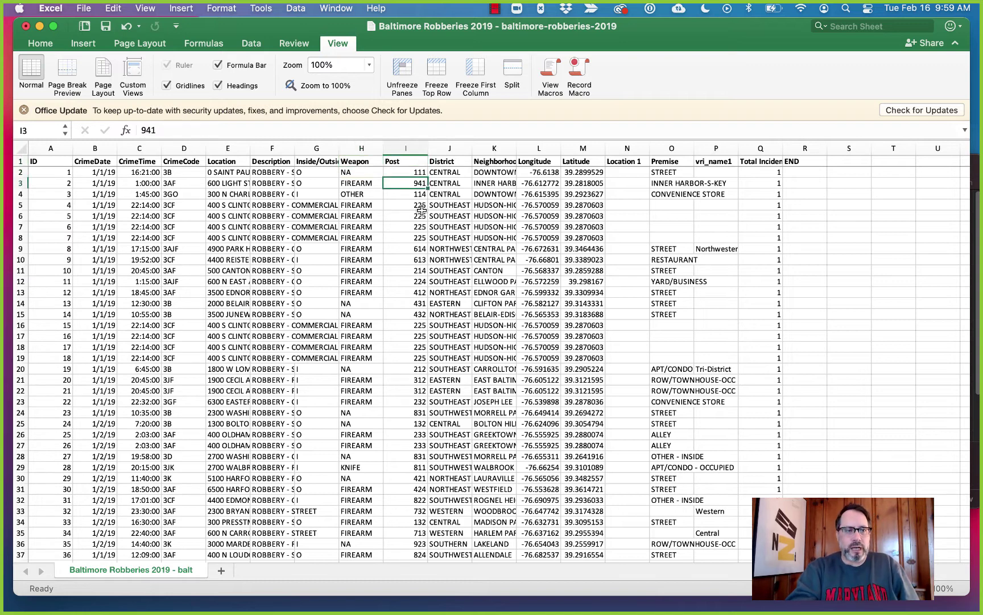
key(Up)
key(Up)
key(Up)
key(Up)
key(Up)
key(Up)
key(Up)
key(Up)
key(Up)
key(Up)
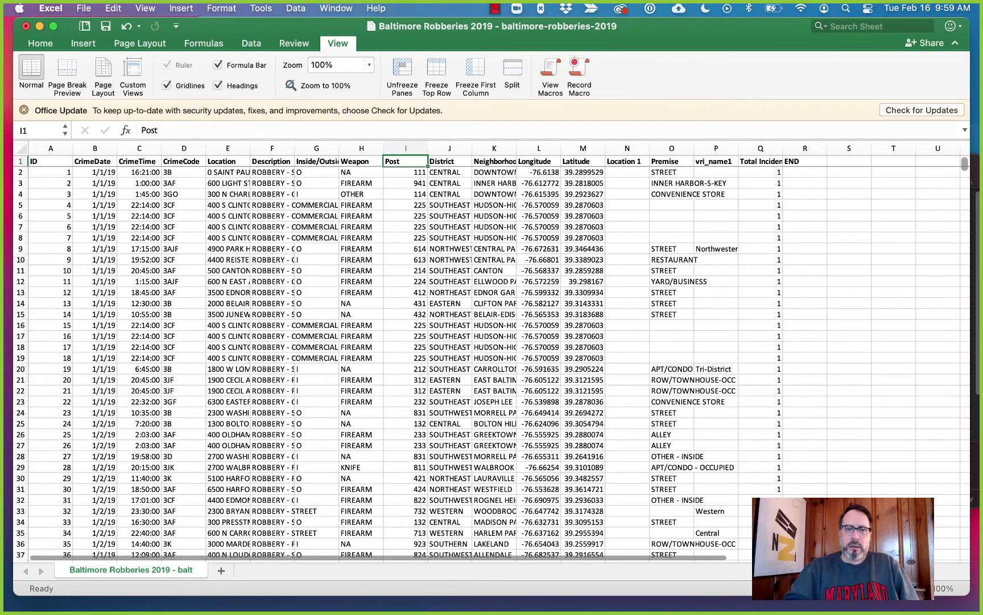
Review the District, Neighborhood, Longitude and Latitude column headings
key(Right)
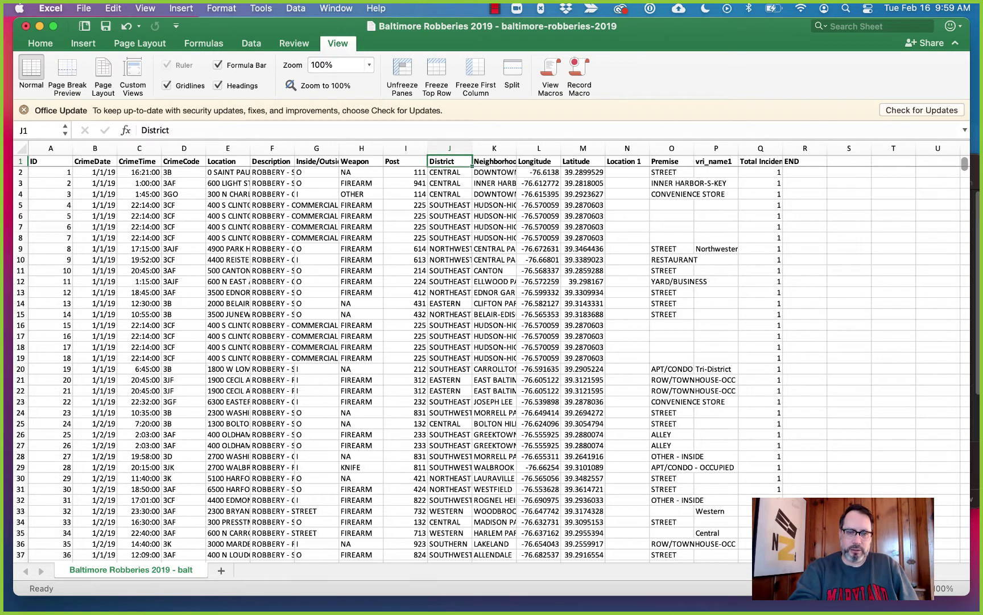
click(494, 161)
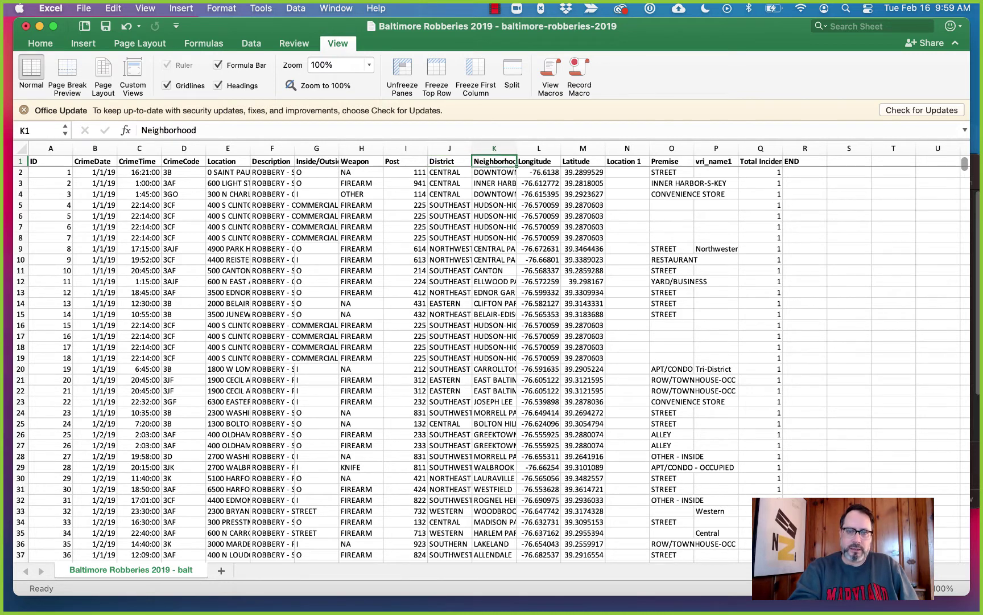
key(Right)
key(Right)
Inspect the Location 1 column for any entries, in the first rows and further down the sheet
key(Right)
key(Down)
key(Down)
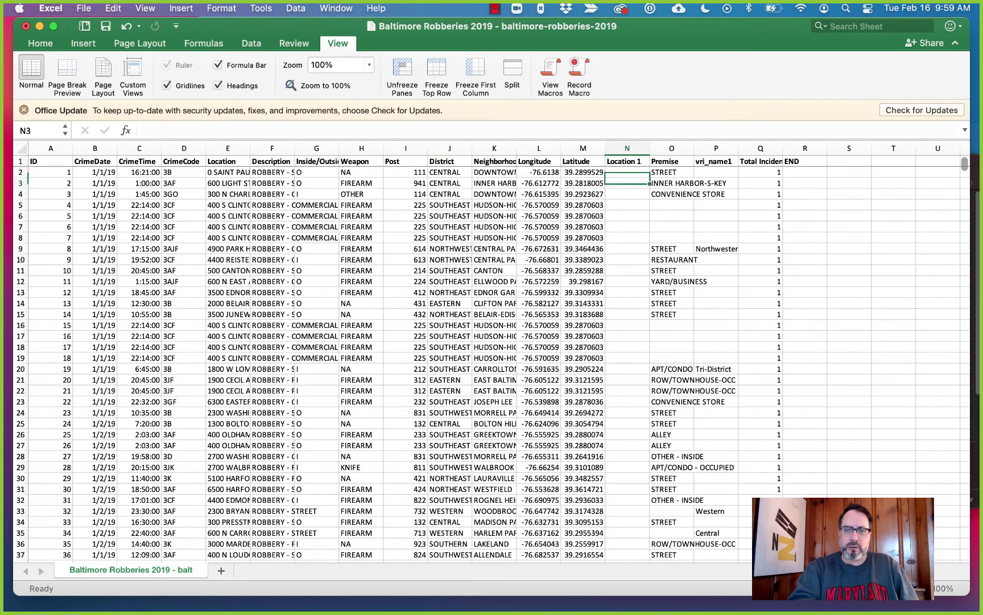
key(Down)
key(Down)
key(Down)
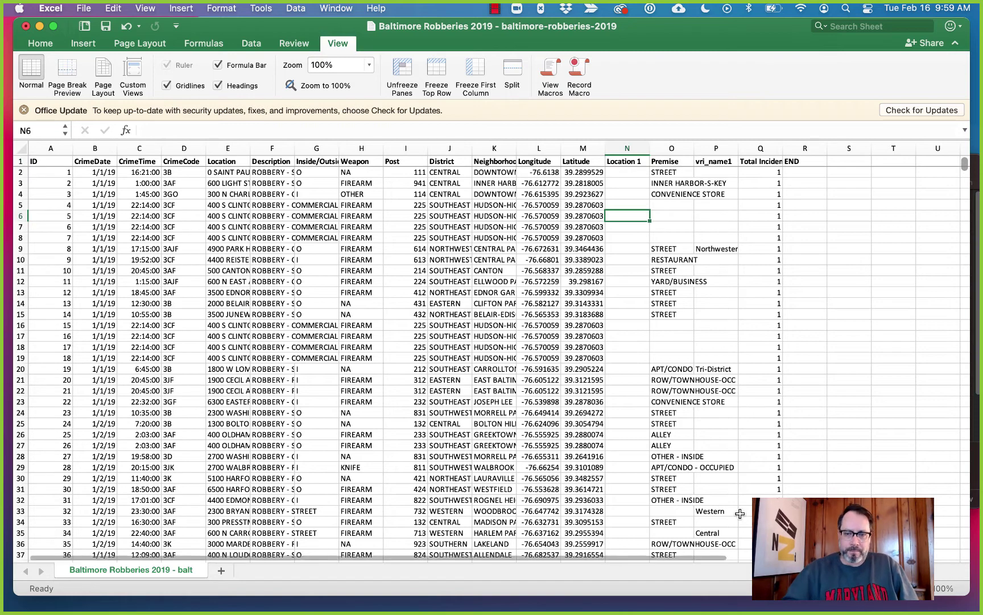
scroll(740, 513, down, 20)
scroll(739, 513, up, 20)
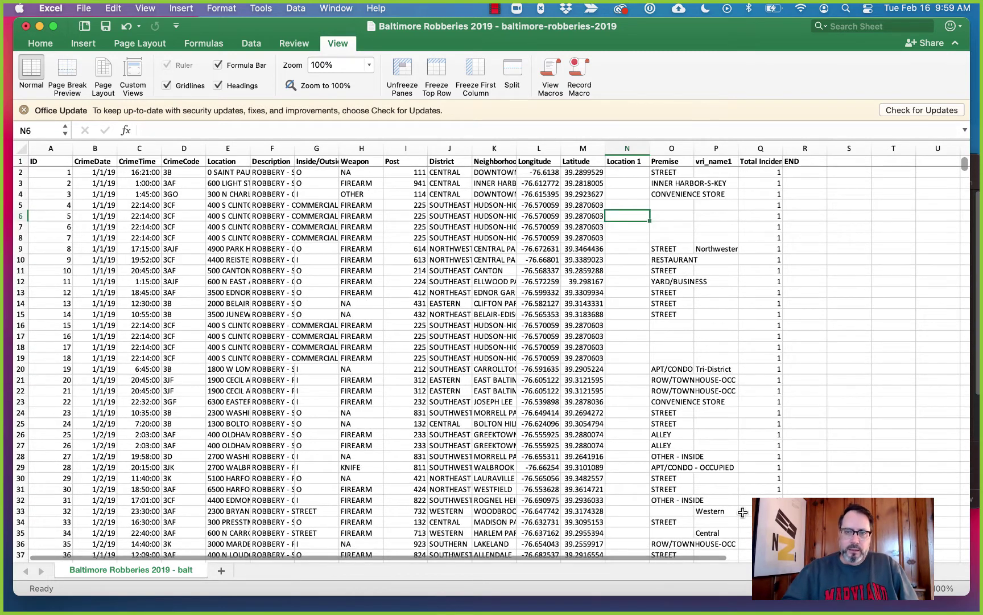
key(Up)
key(Up)
key(Up)
key(Up)
key(Up)
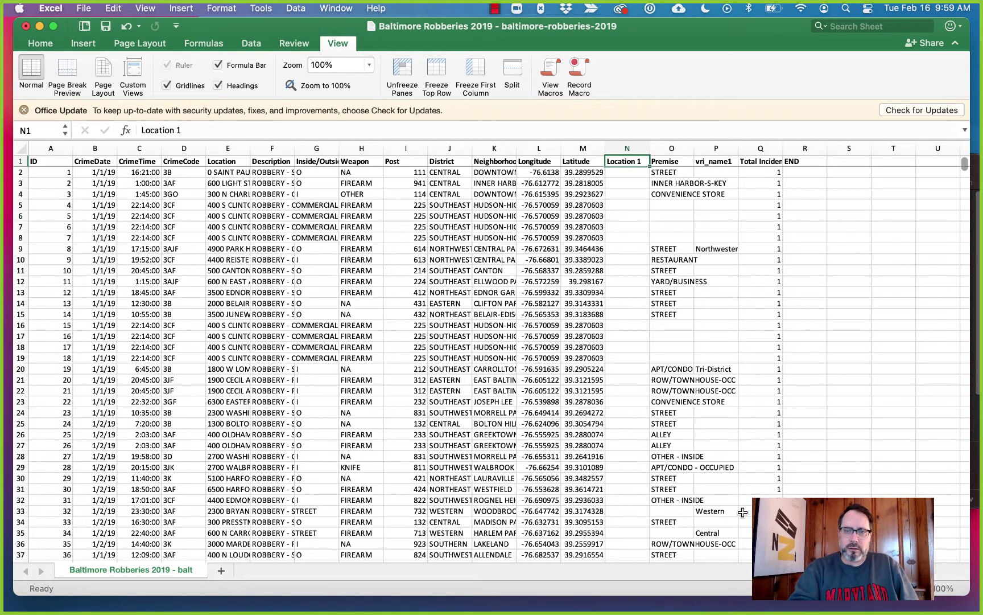
Examine the place types recorded in the Premise column for the first records
key(Right)
key(Down)
key(Down)
key(Down)
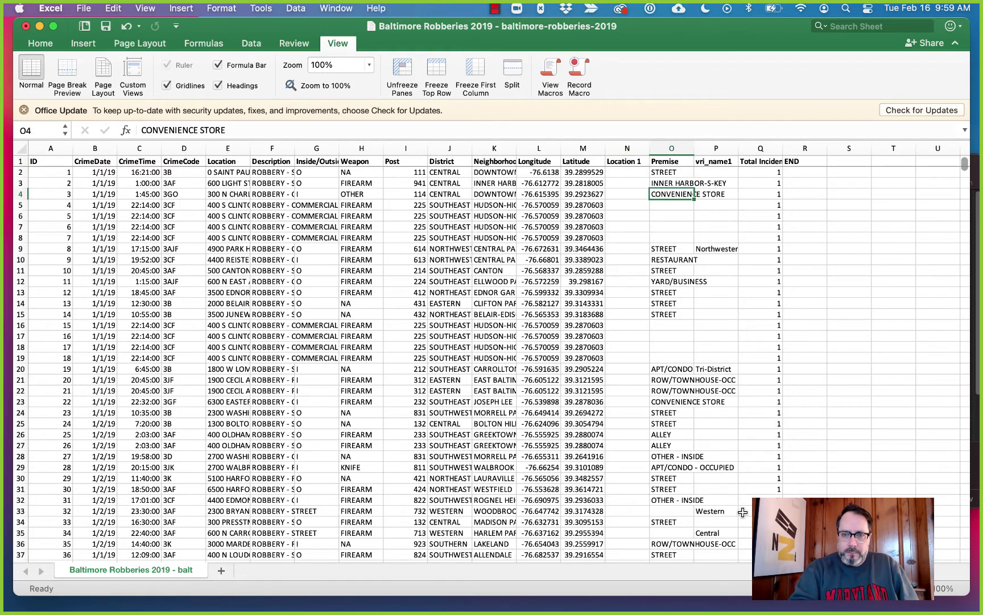
key(Down)
key(Down)
key(Down)
key(Down)
key(Down)
key(Down)
key(Down)
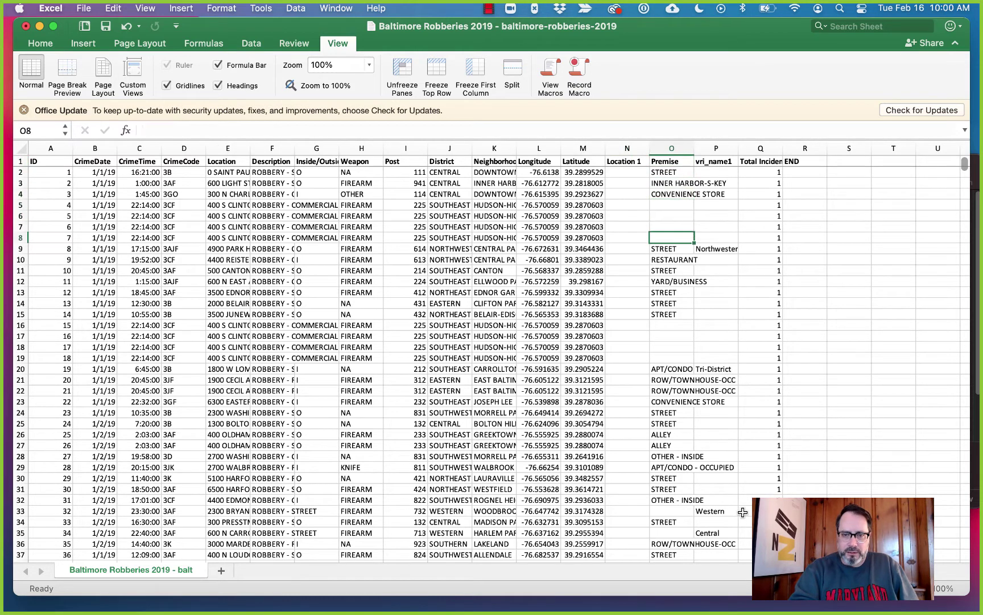
key(Up)
key(Up)
key(Up)
key(Up)
key(Up)
key(Up)
key(Up)
key(Up)
key(Up)
key(Up)
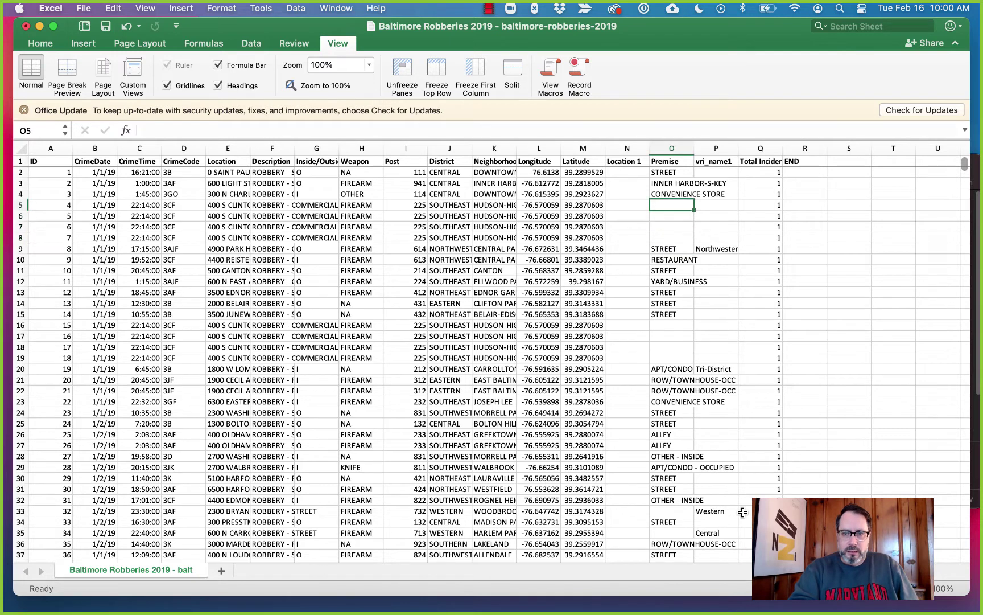
Review the vri_name1 and Total Incidents columns, comparing the first record's entries in the neighbouring columns
key(Right)
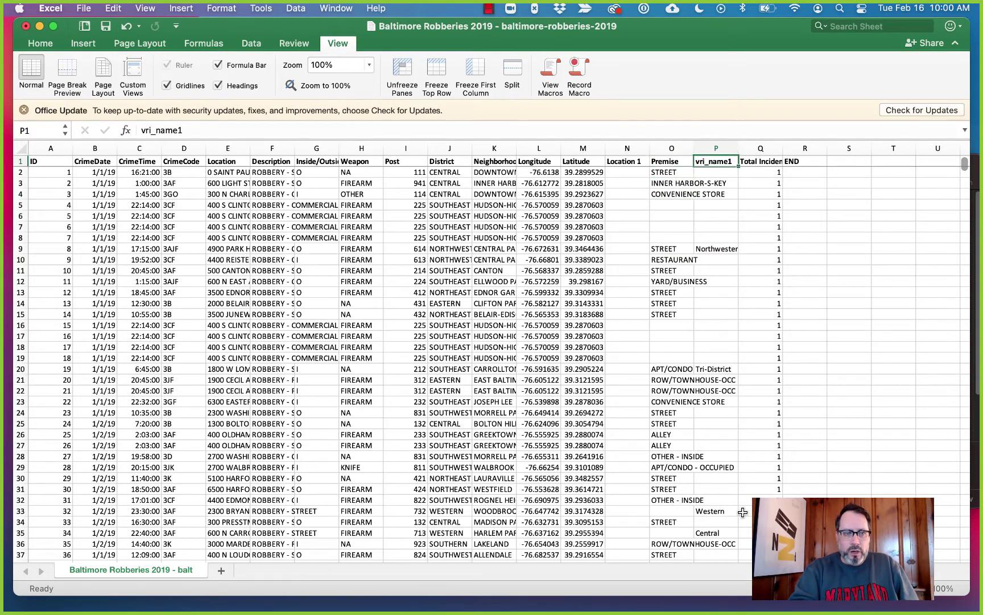
key(Right)
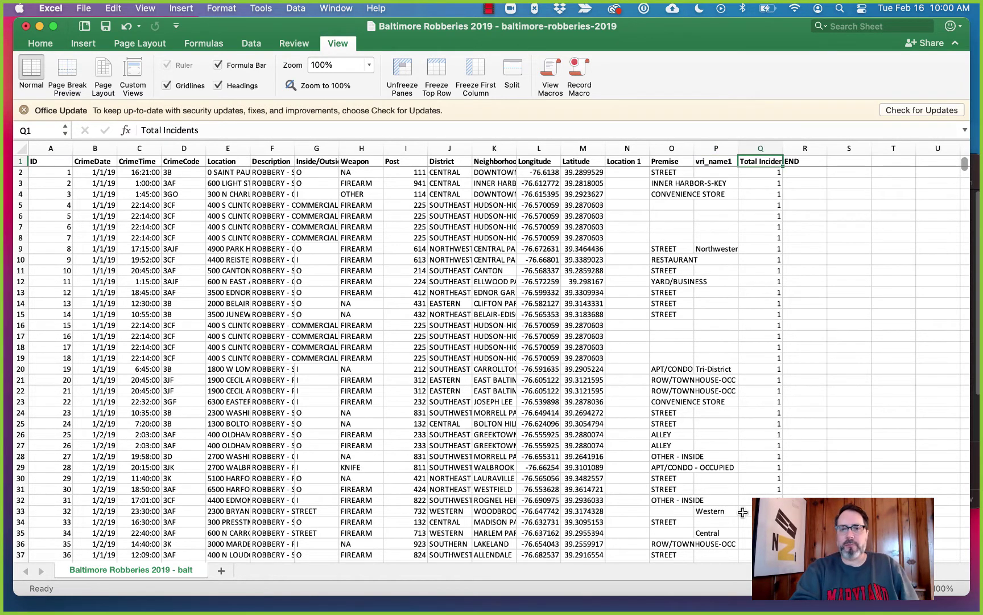
key(Down)
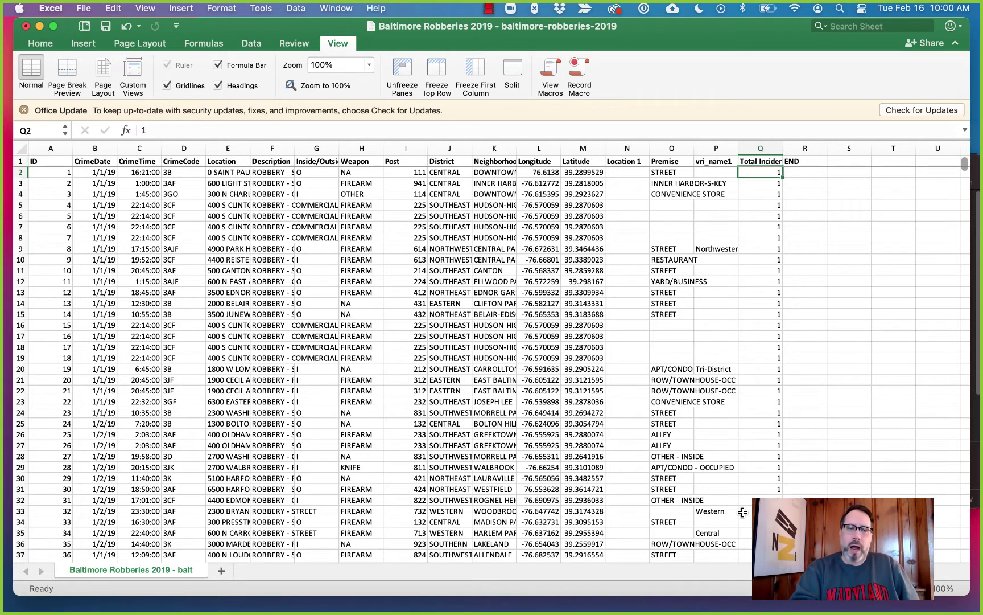
key(Left)
key(Left)
key(Left)
key(Right)
key(Right)
key(Right)
key(Right)
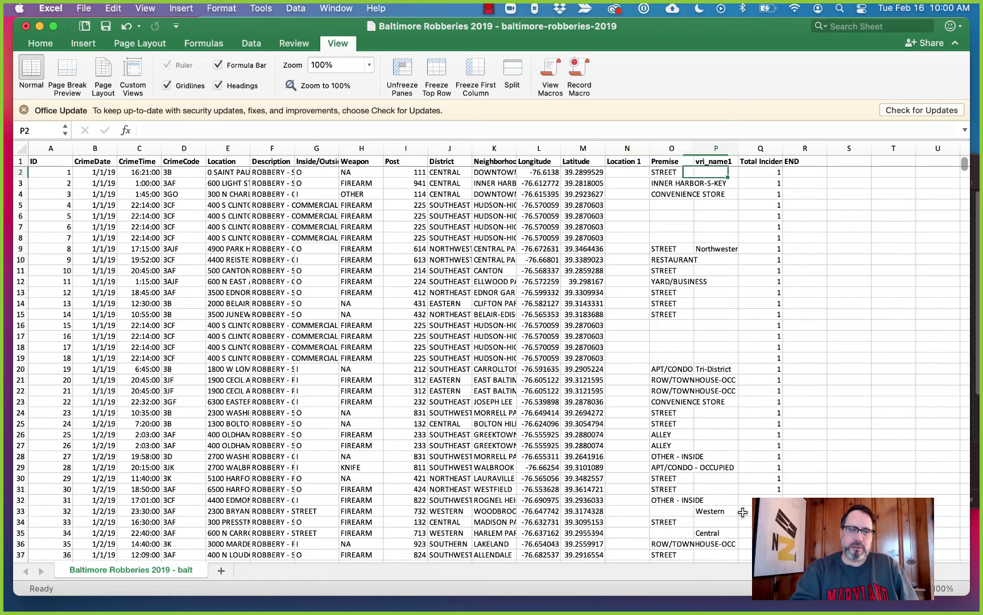
Go back through the first record's entries from vri_name1 to CrimeTime
key(Left)
key(Left)
key(Left)
key(Left)
key(Left)
key(Left)
key(Left)
key(Left)
key(Left)
key(Left)
key(Left)
key(Left)
key(Left)
key(Left)
key(Left)
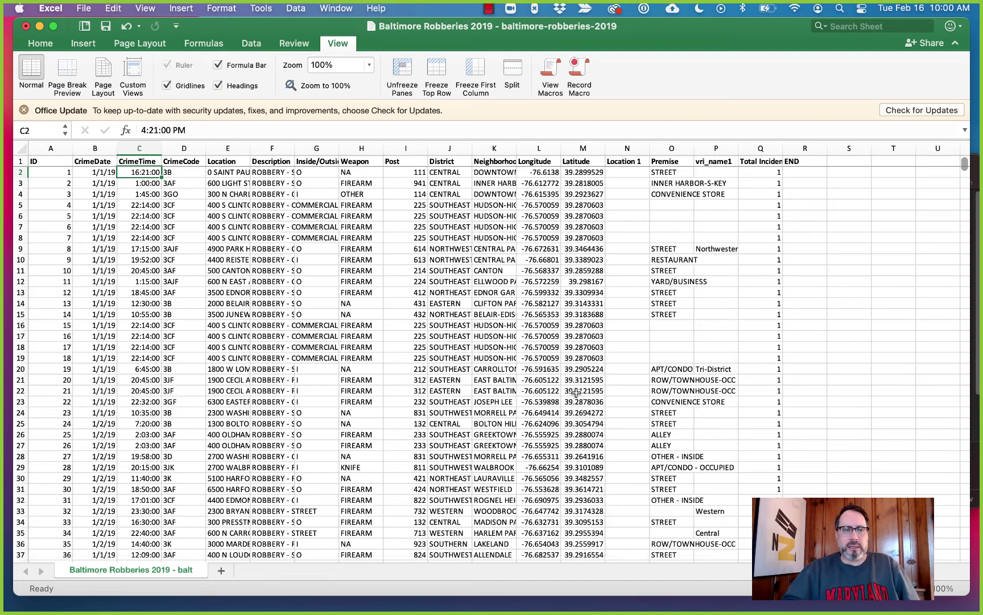
scroll(577, 392, down, 1)
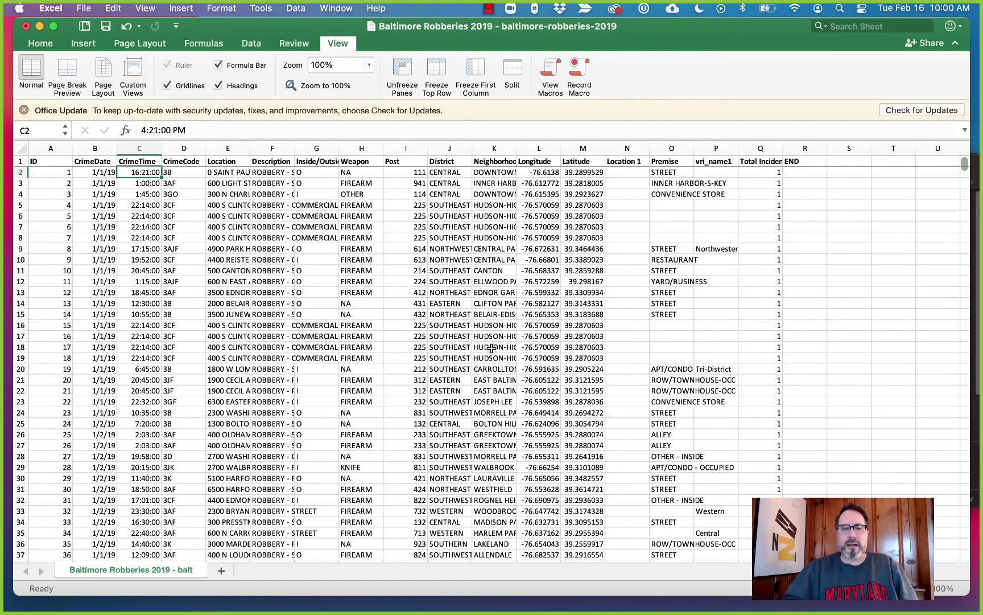
Inspect the second record's Location address and the Longitude and Latitude coordinates of the nearby records
click(230, 183)
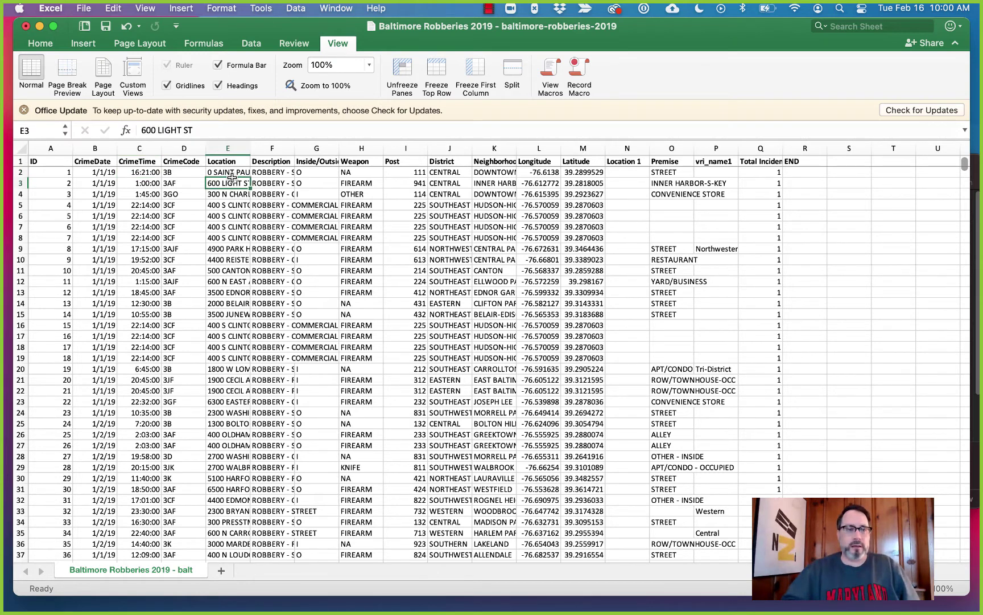
drag(538, 198, 575, 203)
click(579, 201)
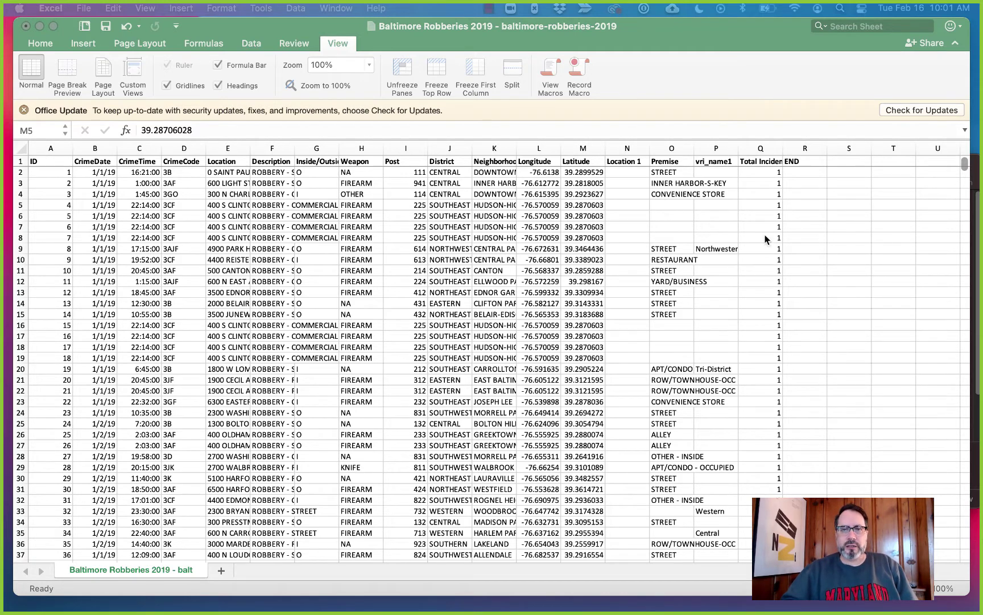
drag(698, 42, 689, 38)
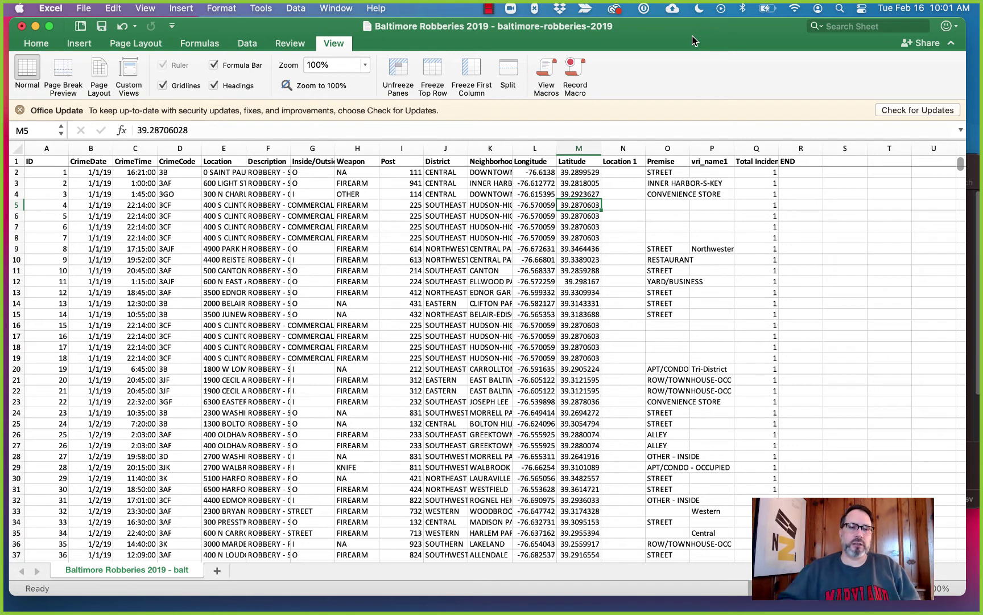
Trace the third record from ID to END, and scan the records further down the sheet
drag(46, 194, 795, 195)
click(795, 195)
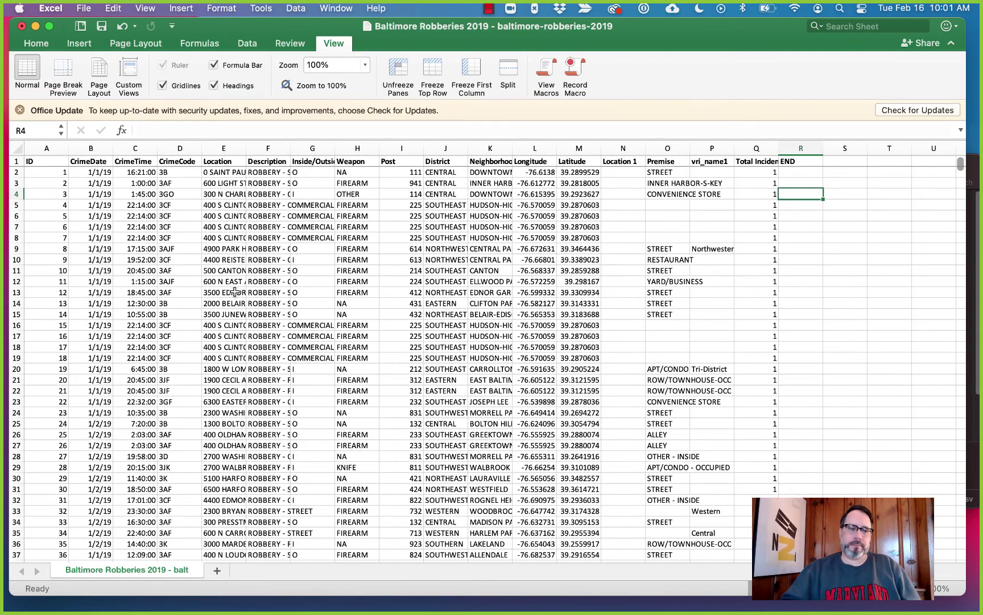
scroll(860, 376, down, 20)
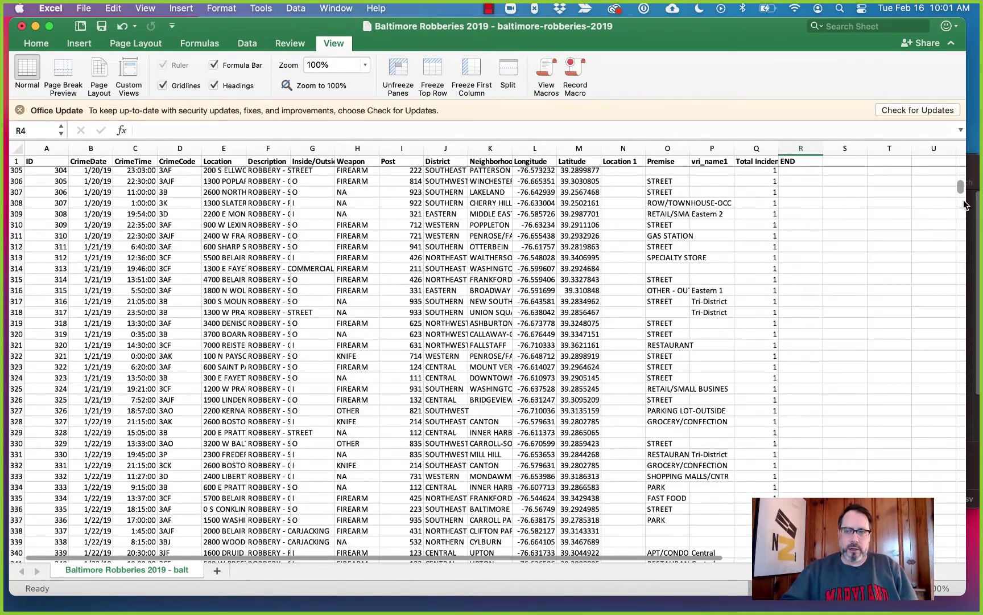
drag(962, 194, 948, 158)
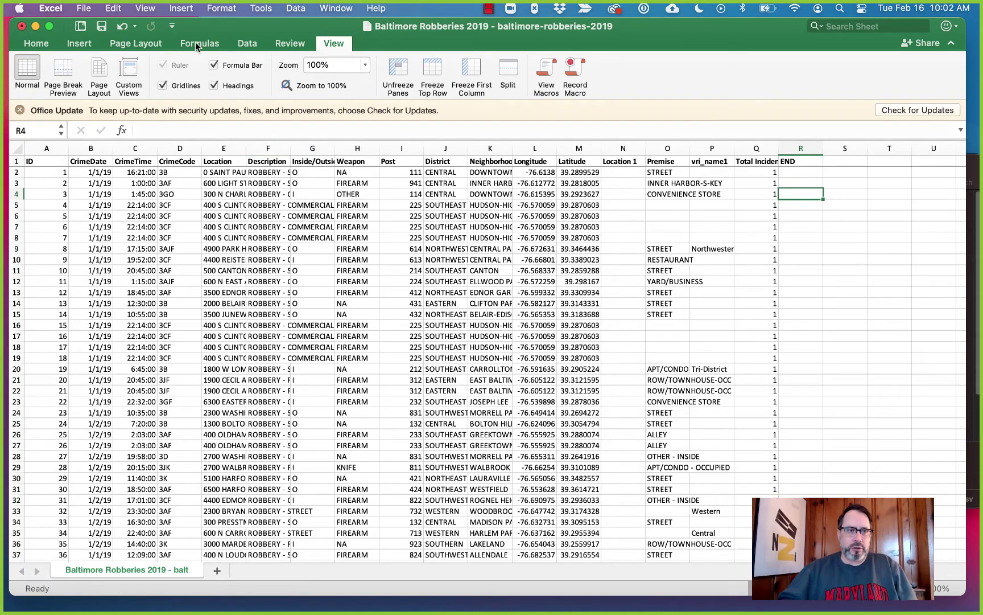
Create a PivotTable from the robberies data range A1:R5118 on a new worksheet
click(84, 45)
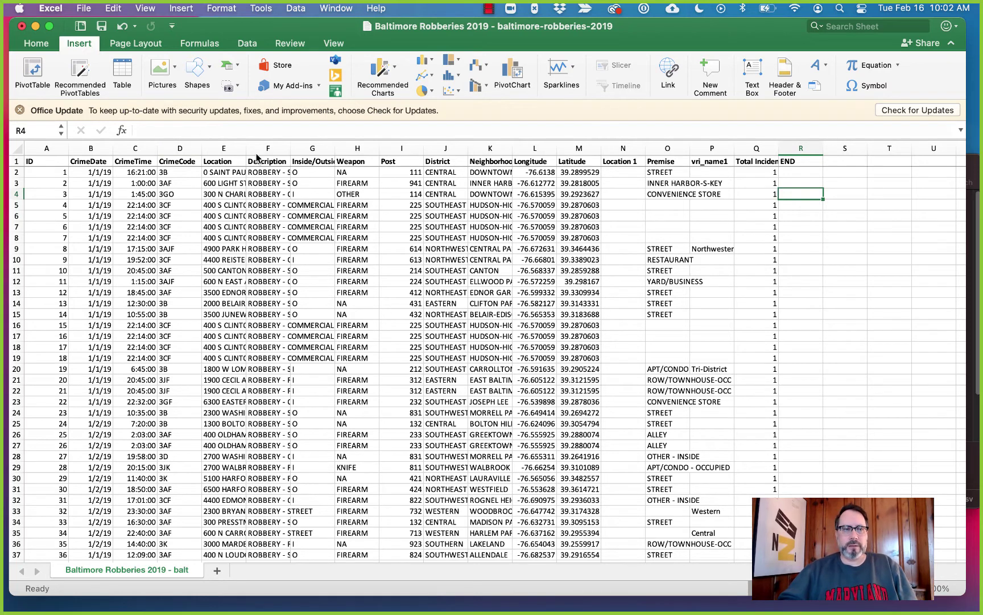
click(28, 70)
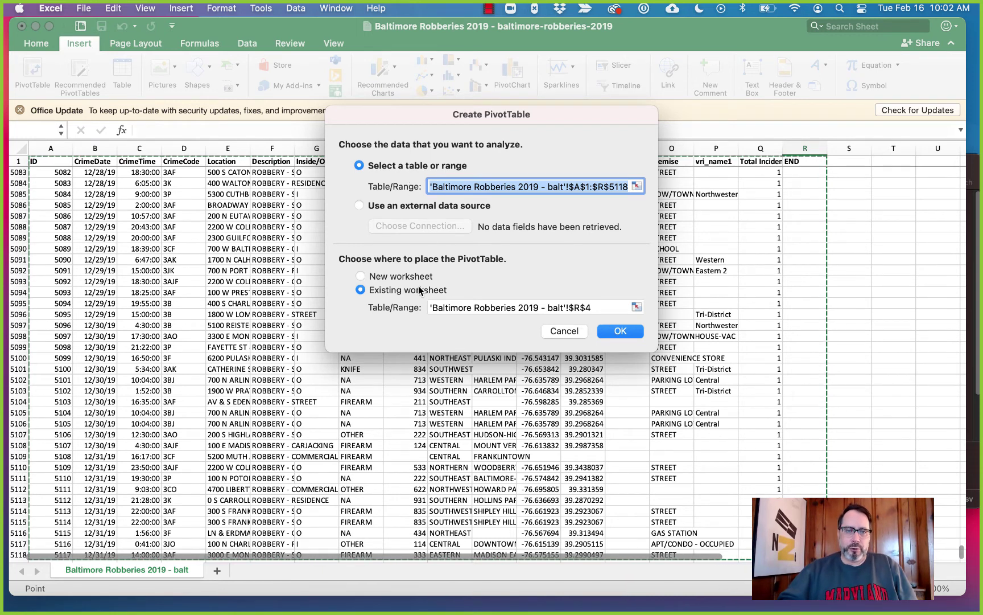
click(622, 331)
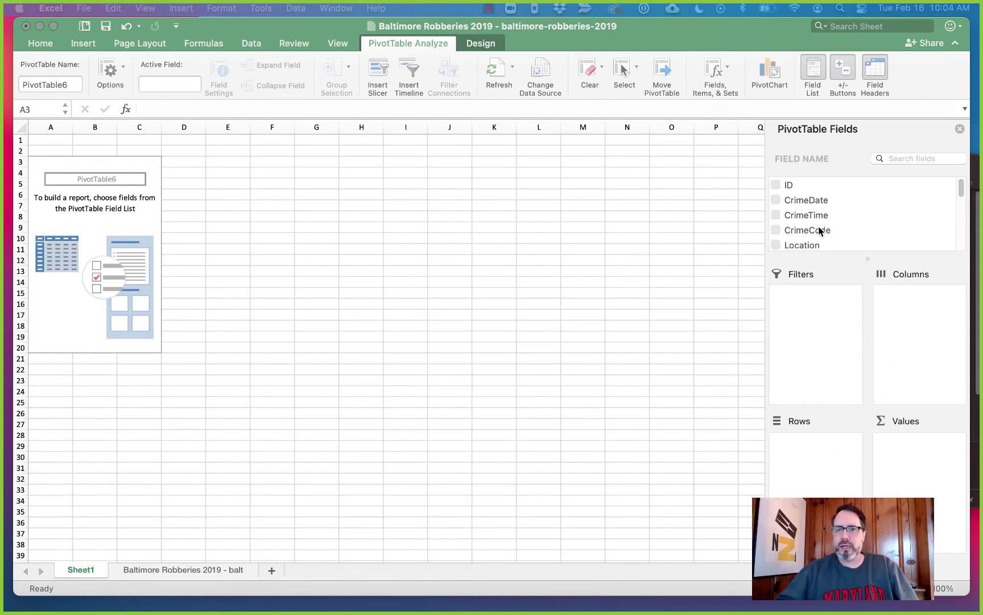
Add the Description field to the PivotTable's Columns area
scroll(828, 212, down, 1)
scroll(828, 212, up, 1)
scroll(826, 212, down, 3)
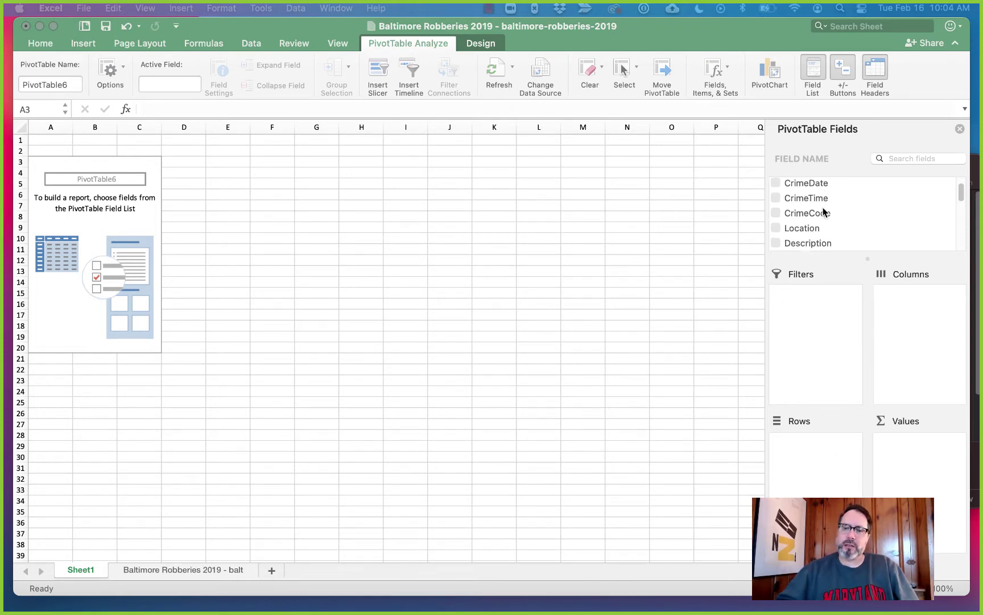
scroll(824, 211, down, 10)
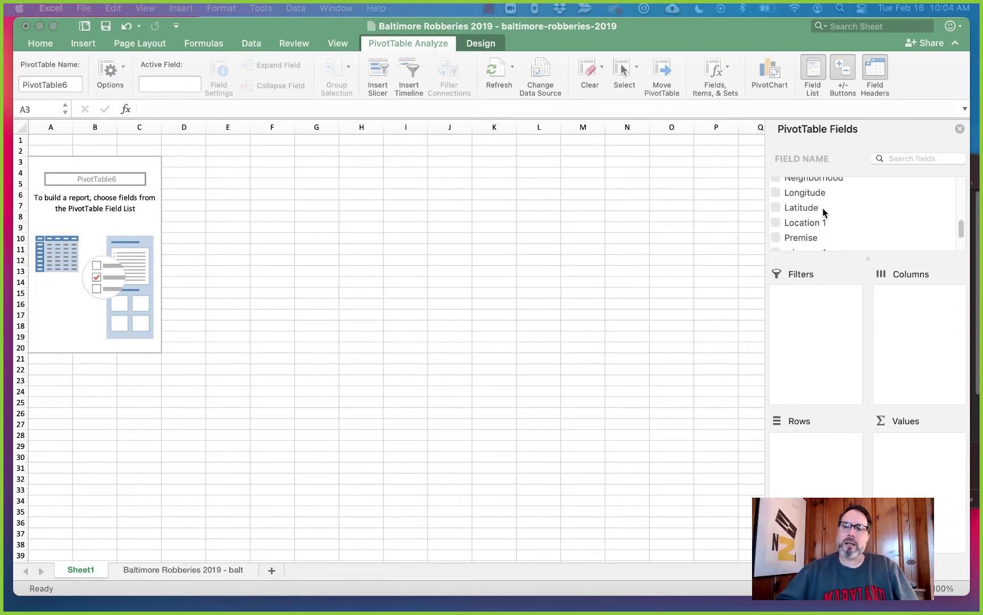
scroll(823, 212, up, 10)
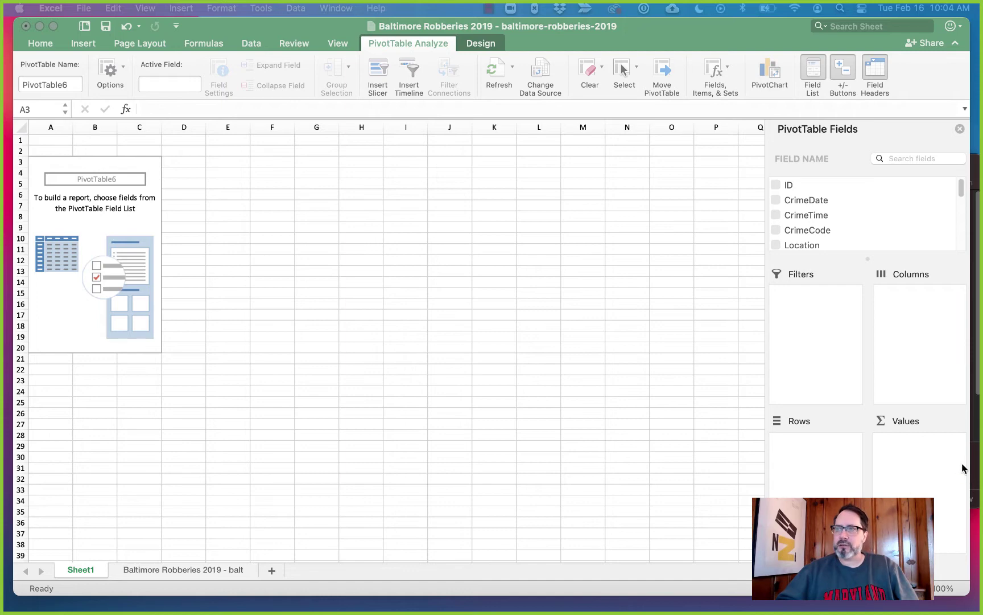
scroll(848, 213, down, 2)
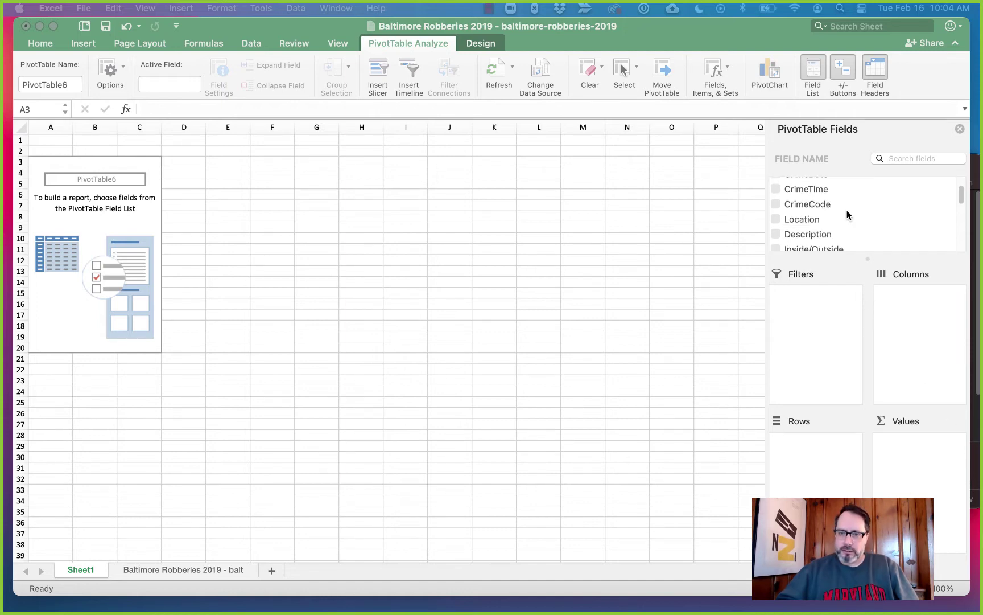
click(819, 218)
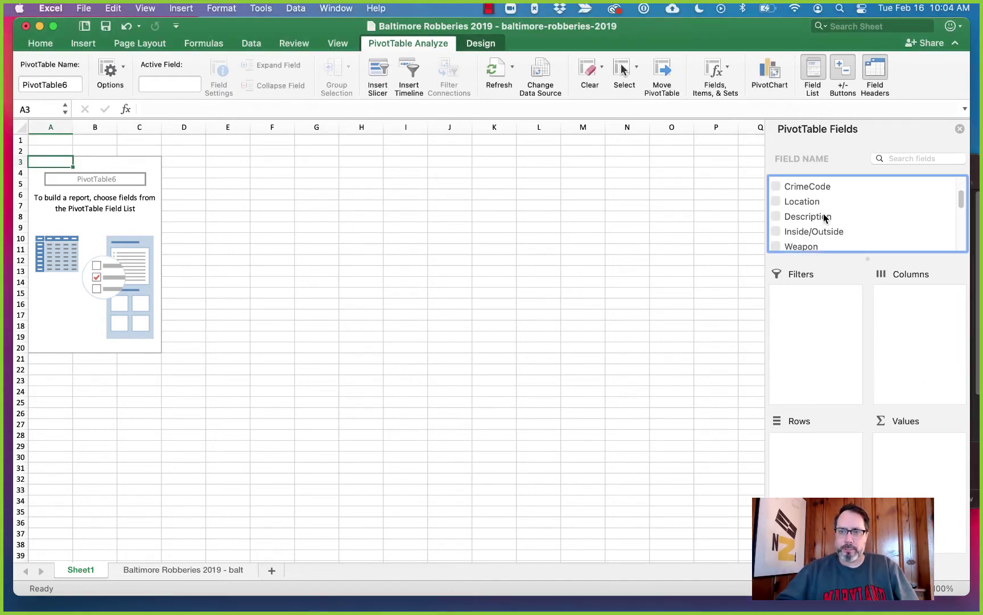
drag(796, 216, 937, 329)
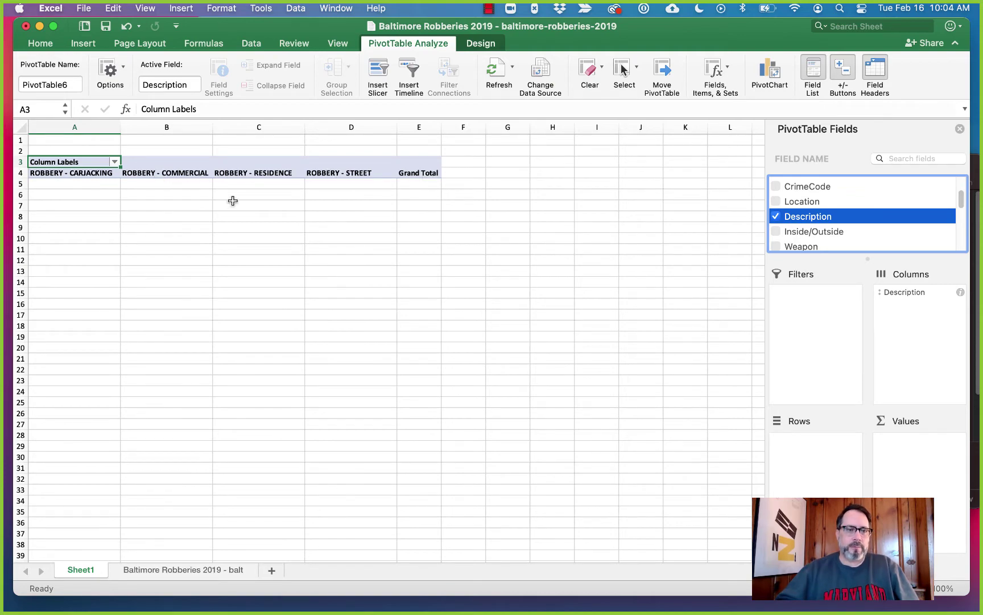
Check the robbery types in the source sheet's Description column and return to the PivotTable sheet
click(194, 570)
click(266, 142)
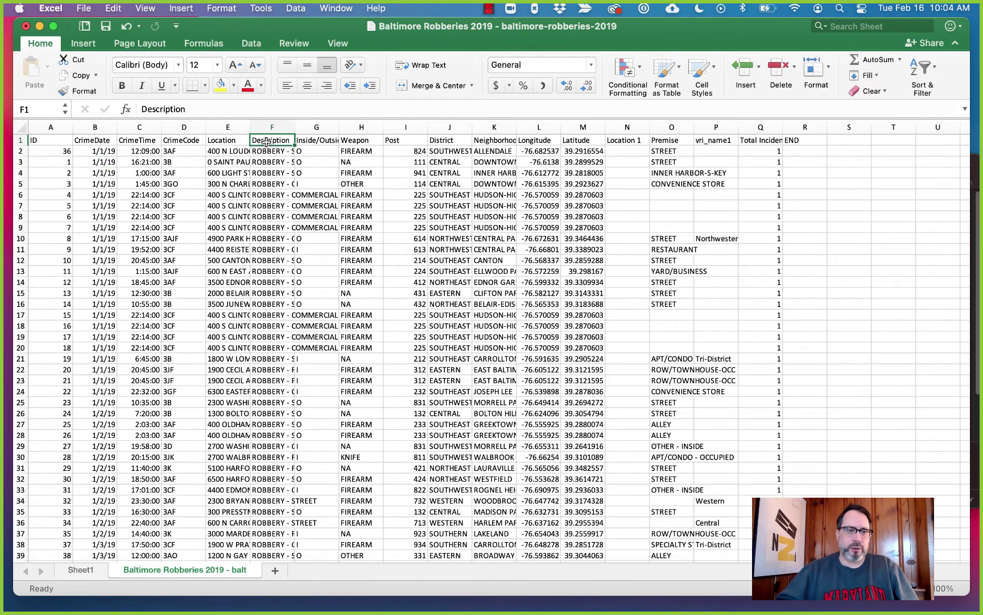
click(268, 160)
click(268, 184)
click(268, 260)
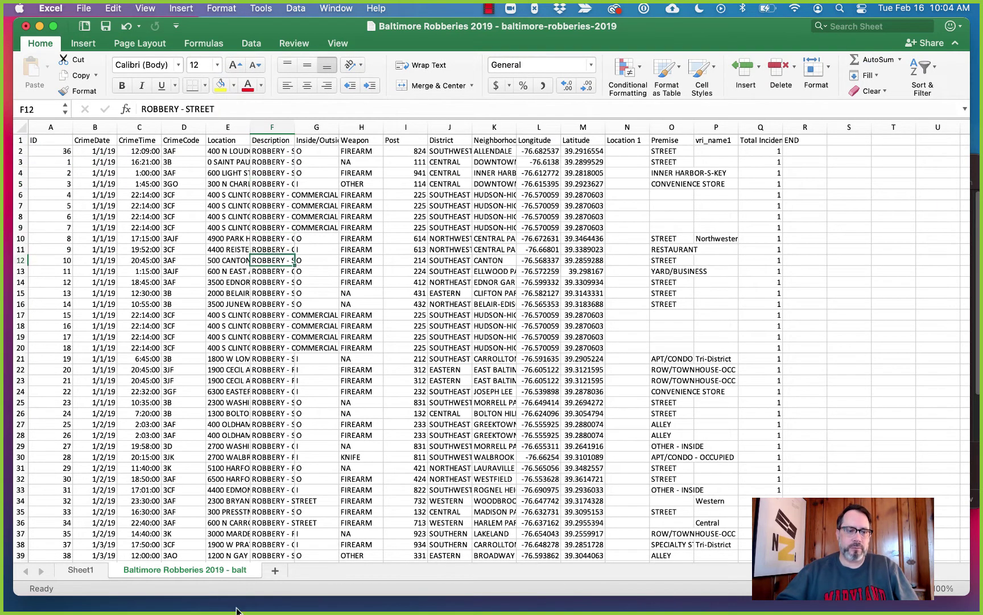
click(91, 571)
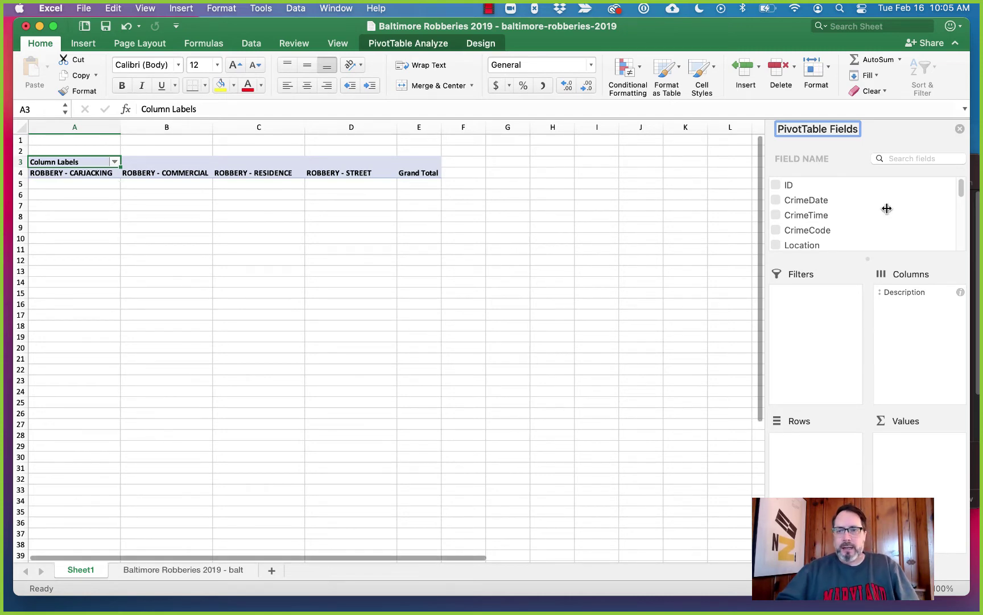
Add the CrimeDate field to the PivotTable's Rows area, grouped by month
scroll(887, 209, down, 1)
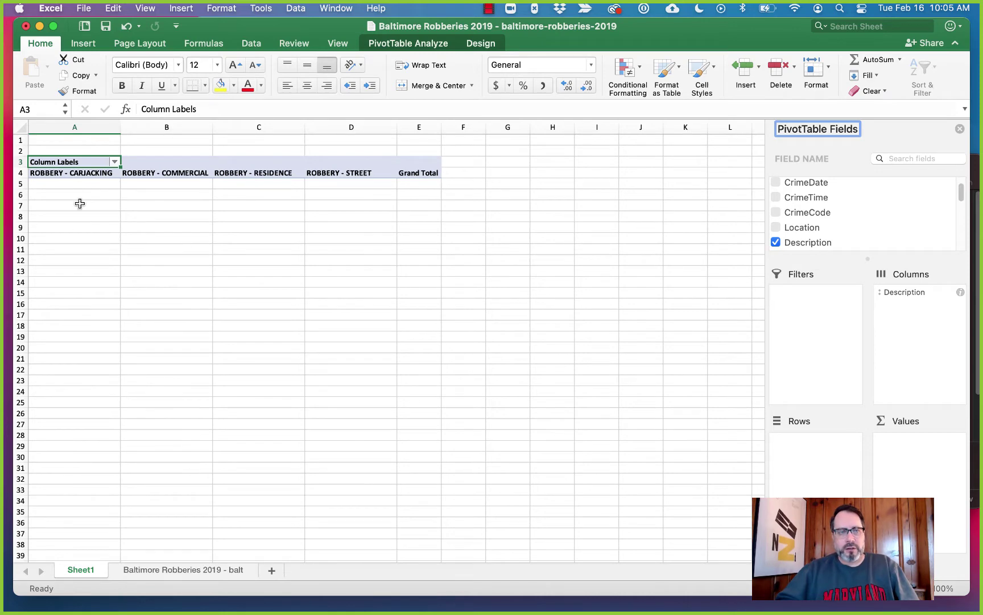
scroll(898, 230, down, 1)
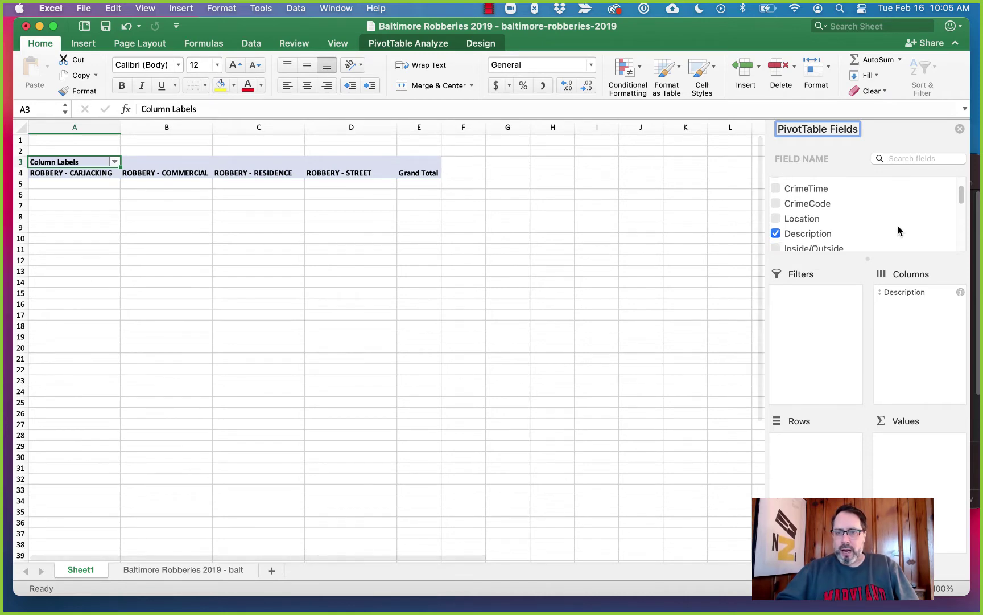
scroll(899, 230, up, 1)
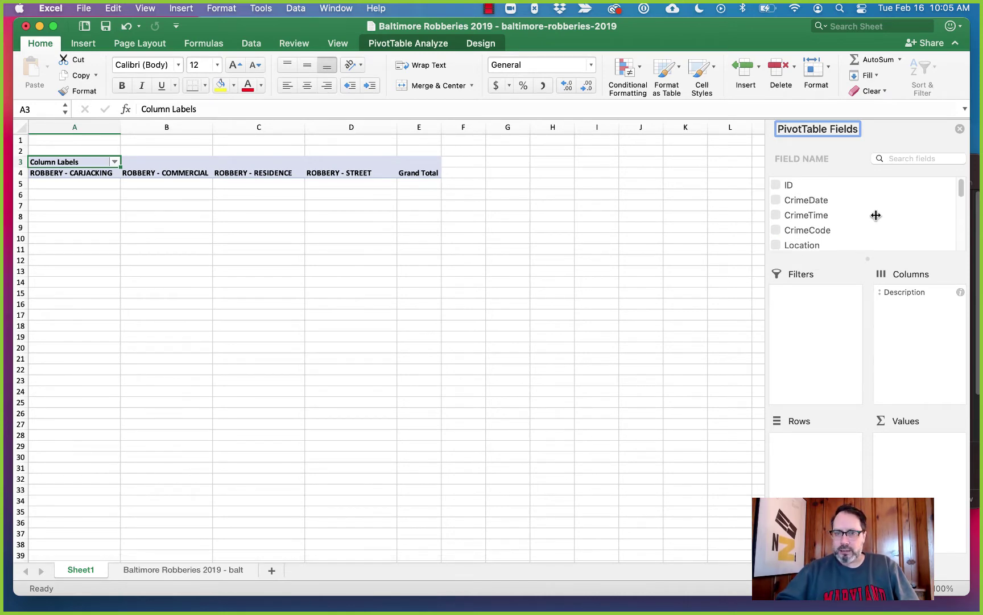
click(812, 202)
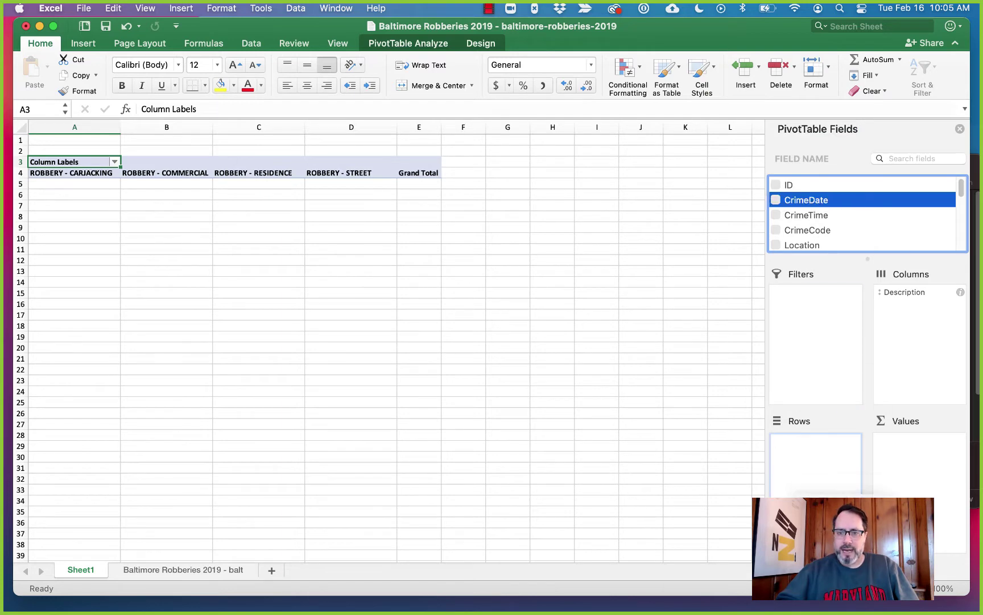
drag(812, 463, 802, 481)
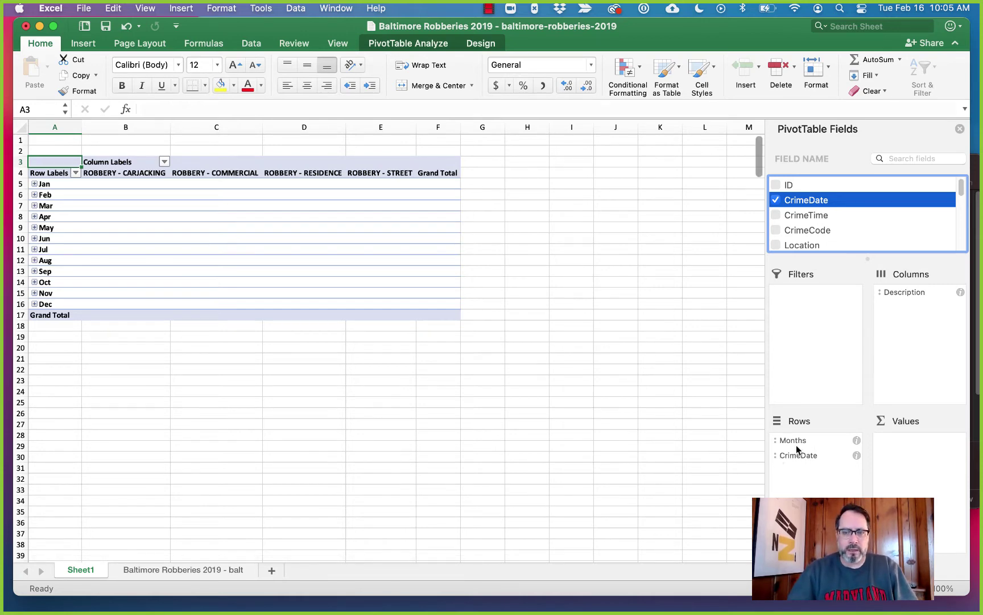
Expand the Jan and Feb row groups in turn to view their dates, collapsing each one again
click(34, 184)
click(34, 183)
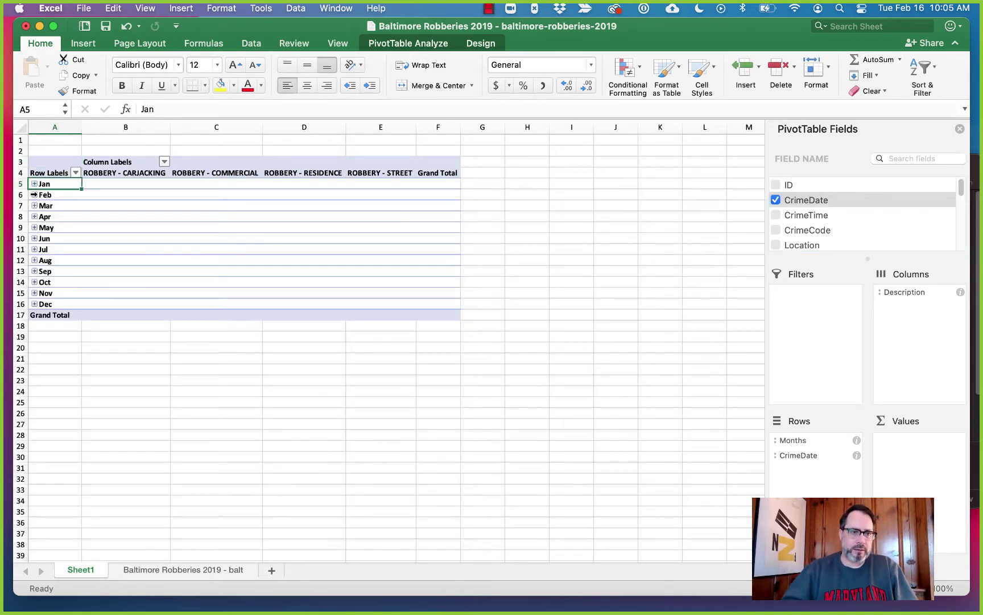
click(34, 194)
click(34, 194)
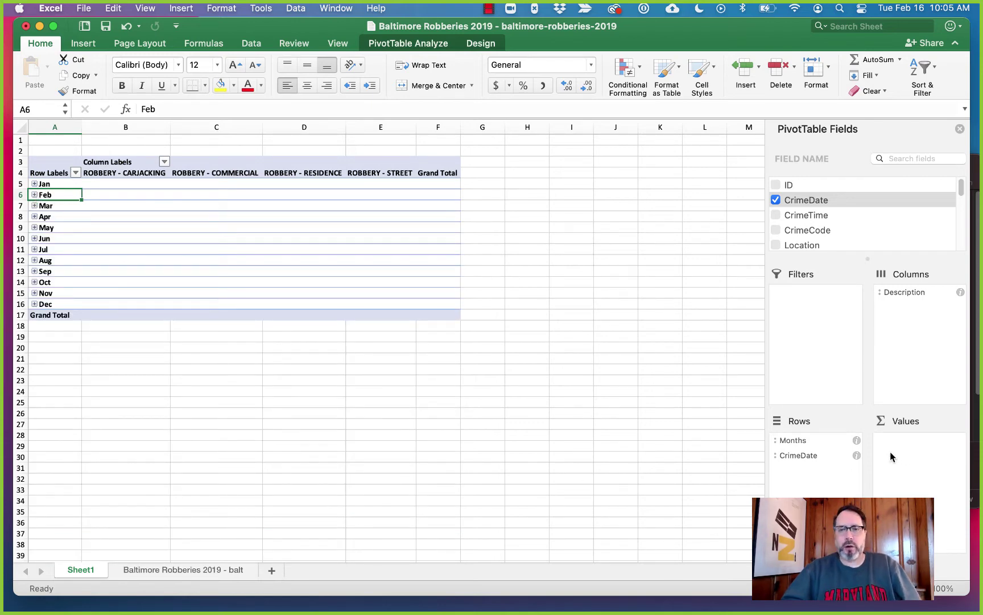
Add the Description field to the PivotTable's Values area as a count
scroll(863, 213, down, 1)
scroll(862, 218, down, 1)
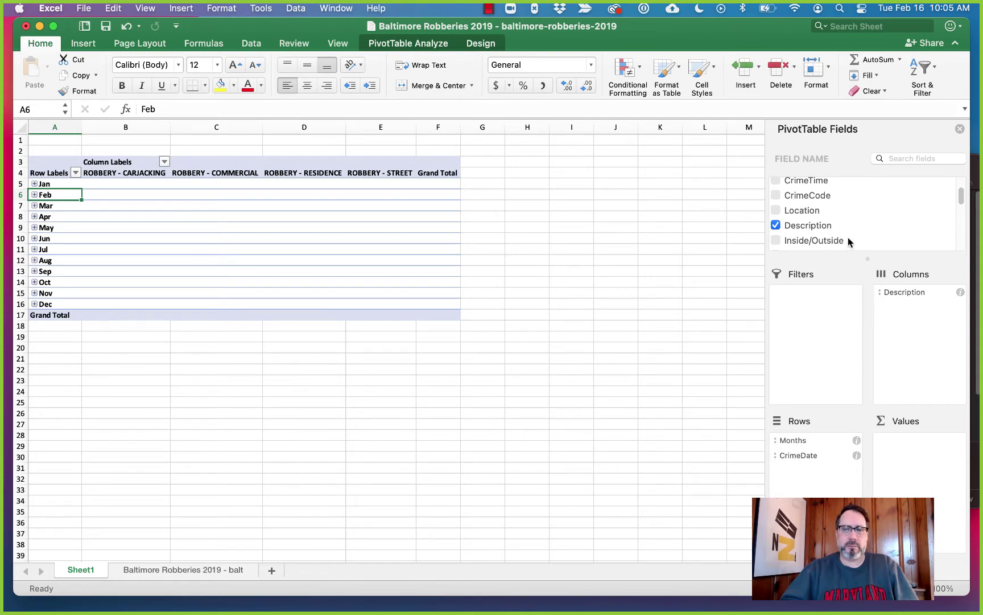
click(828, 226)
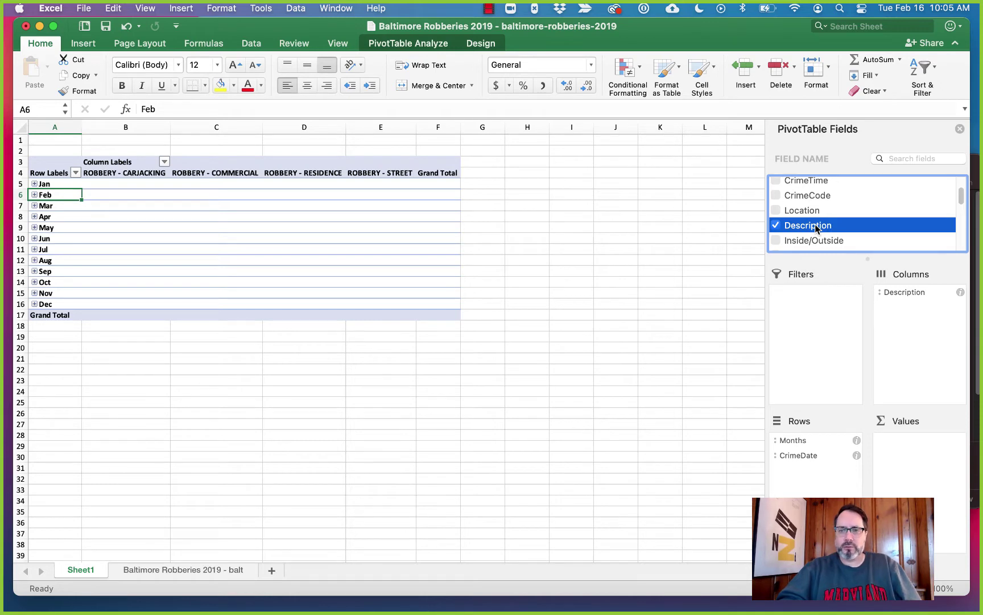
drag(816, 228, 935, 459)
Look through the PivotTable field list down to Total Incidents and back up to Description
scroll(864, 227, down, 3)
scroll(862, 233, down, 5)
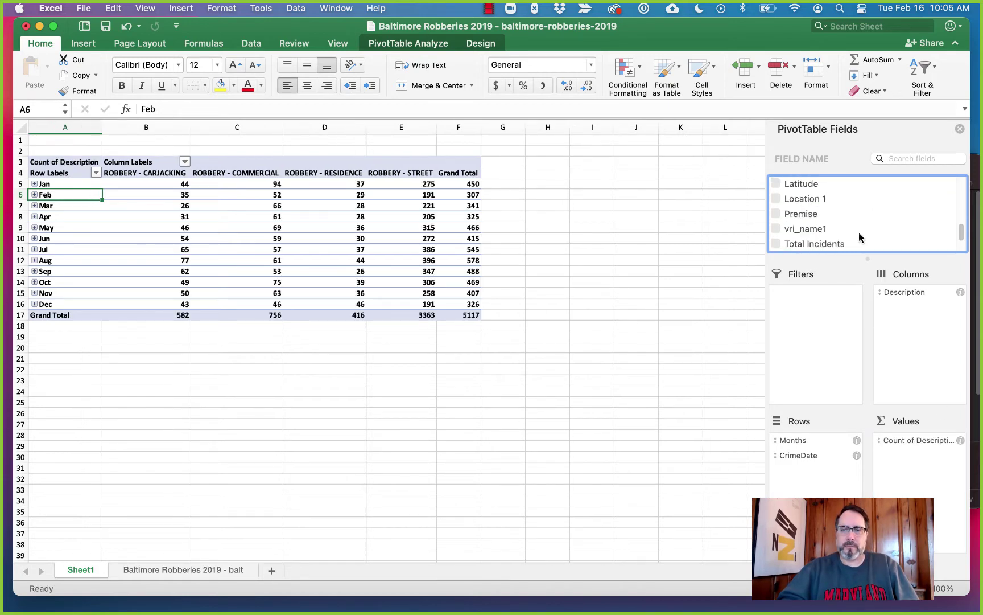
scroll(842, 227, up, 10)
scroll(842, 225, down, 2)
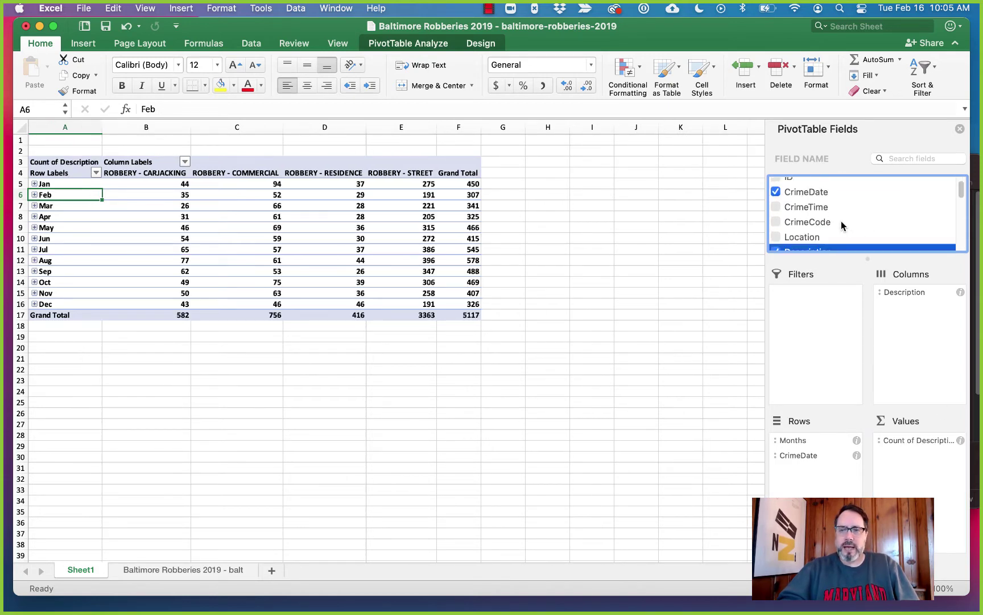
click(842, 225)
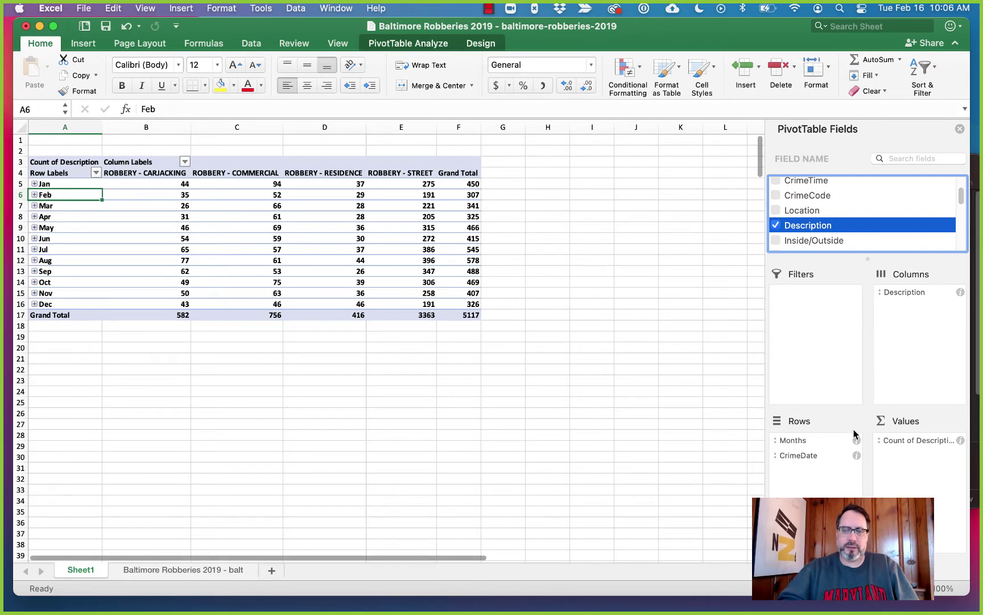
View the options of the Count of Description value field, and inspect the commercial robbery counts for January and February
click(910, 441)
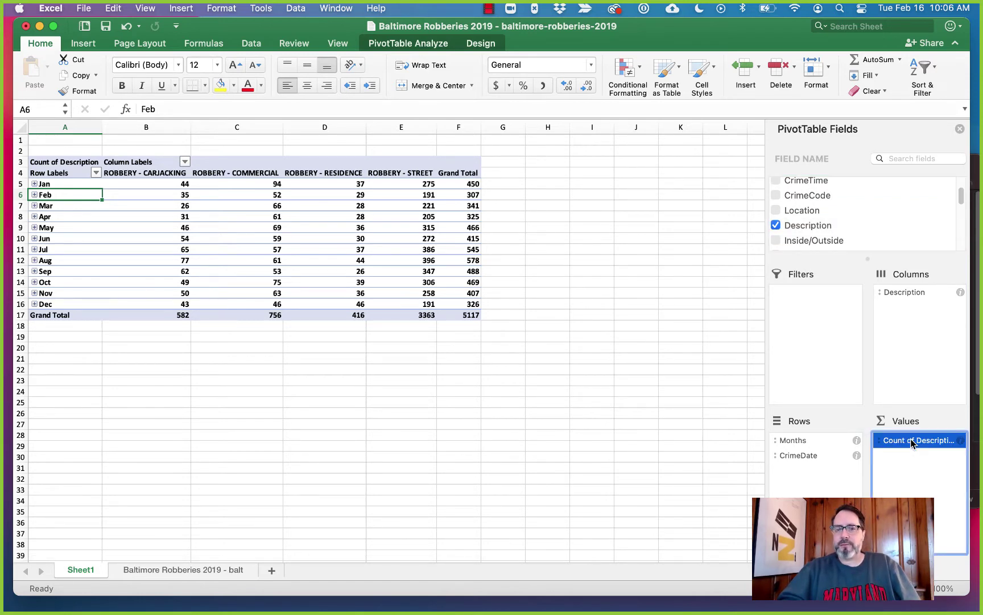
right_click(911, 442)
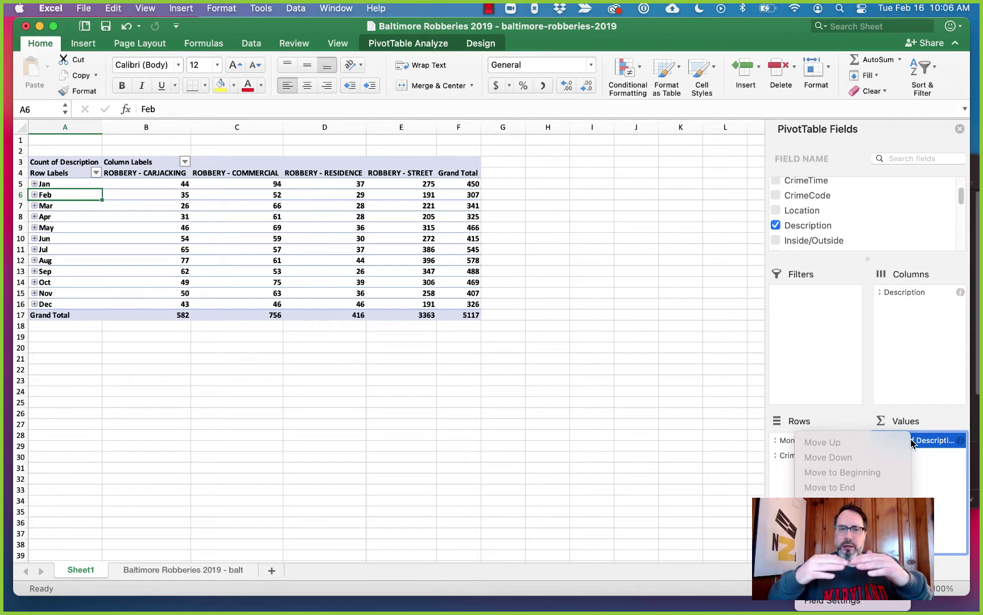
click(238, 196)
click(238, 180)
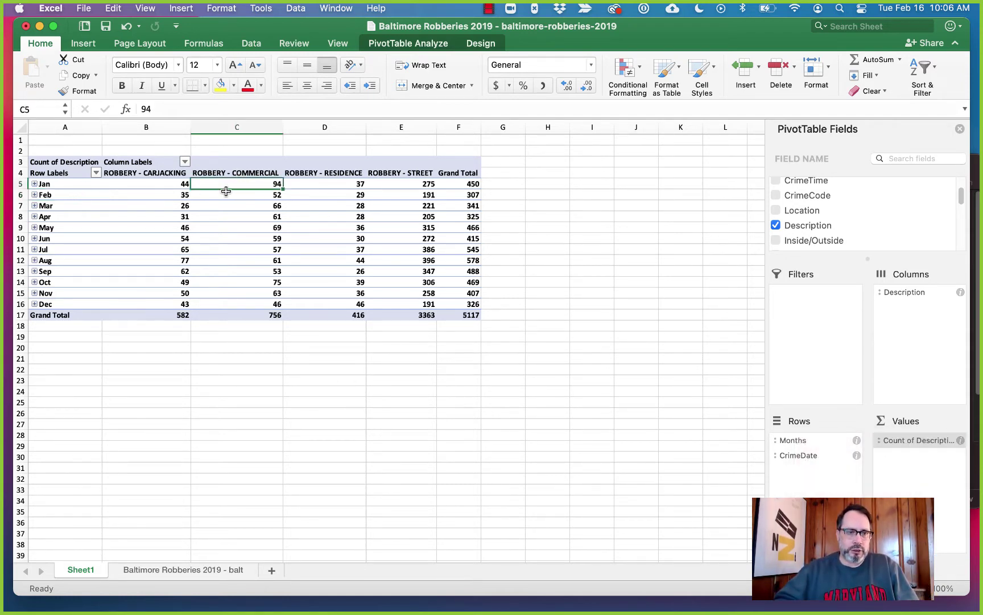
Open the options of the Count of Description value field, look through the available summary functions, and cancel without changes
click(137, 184)
click(223, 185)
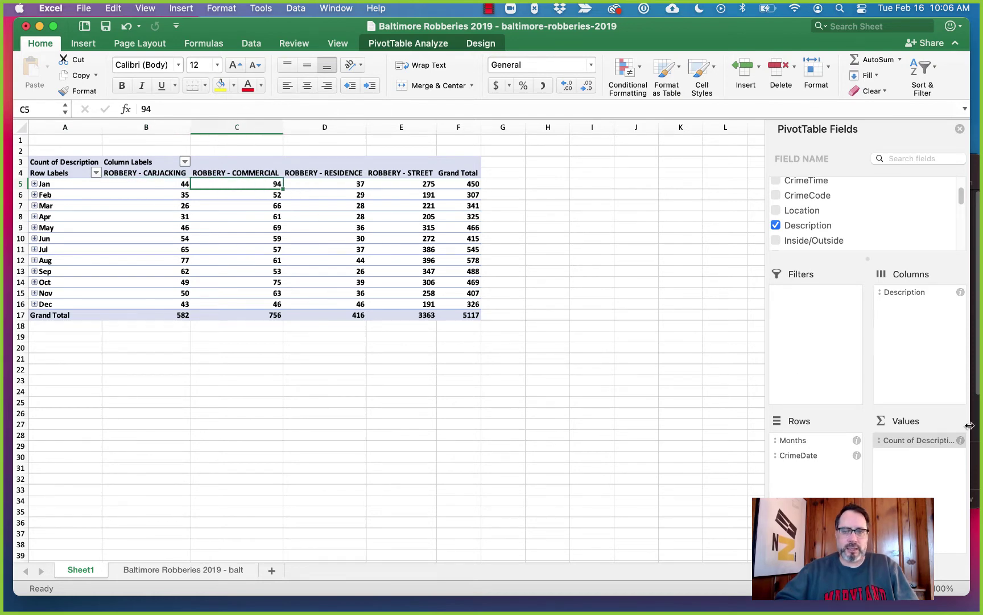
right_click(935, 445)
click(949, 441)
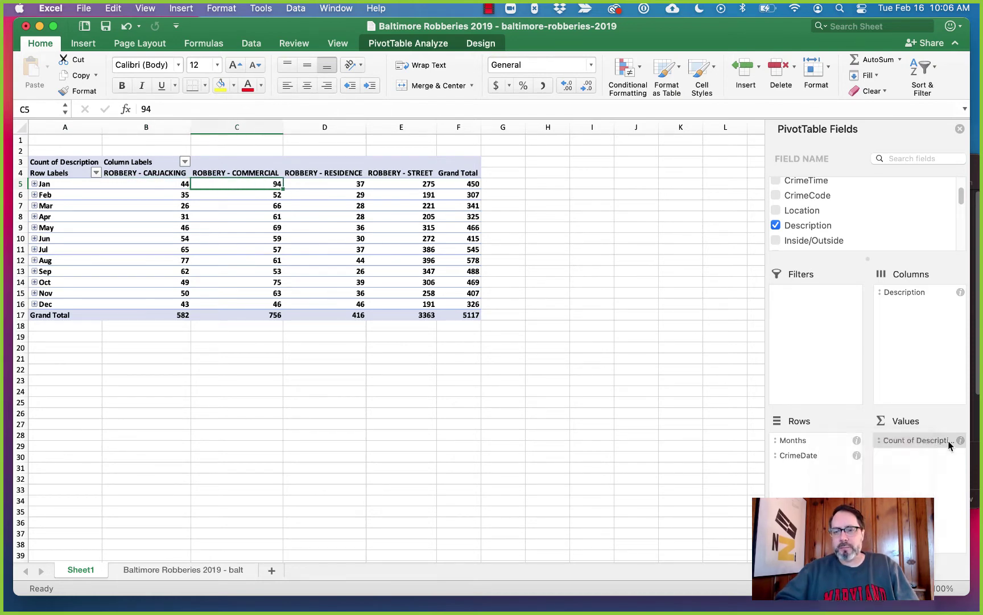
right_click(949, 441)
click(961, 441)
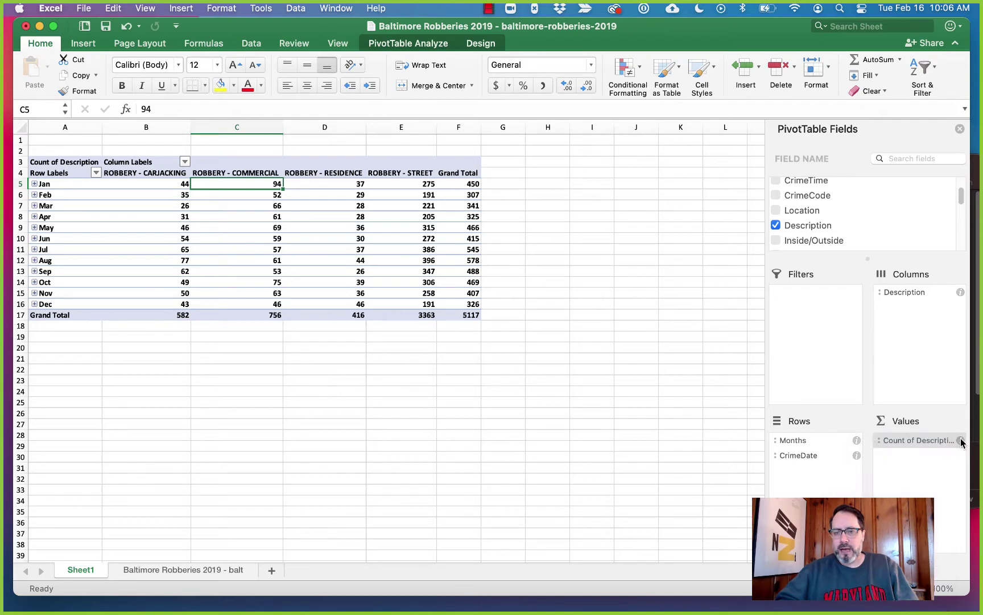
click(960, 441)
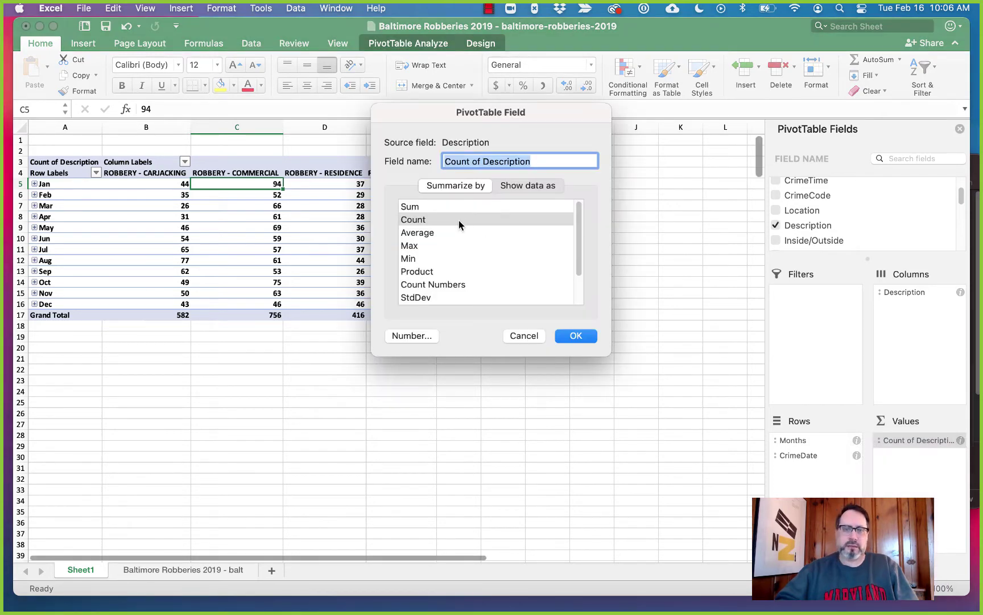
scroll(496, 287, down, 3)
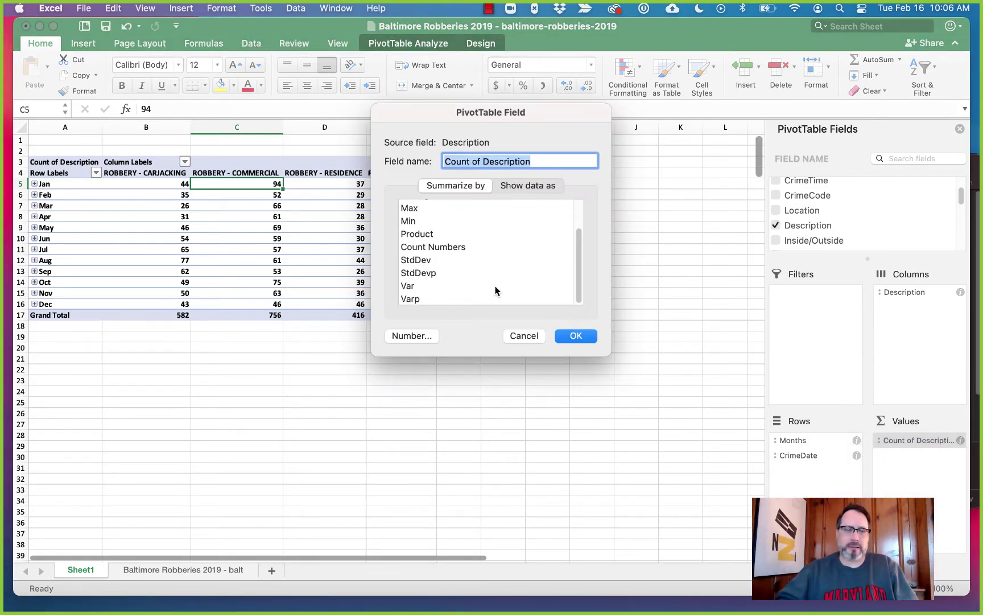
scroll(496, 287, up, 4)
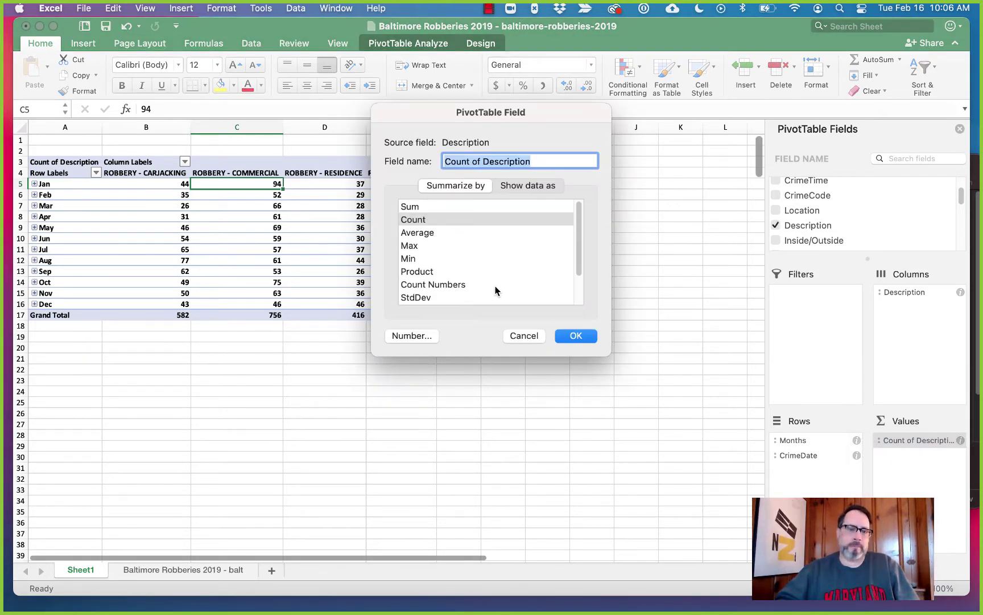
click(522, 335)
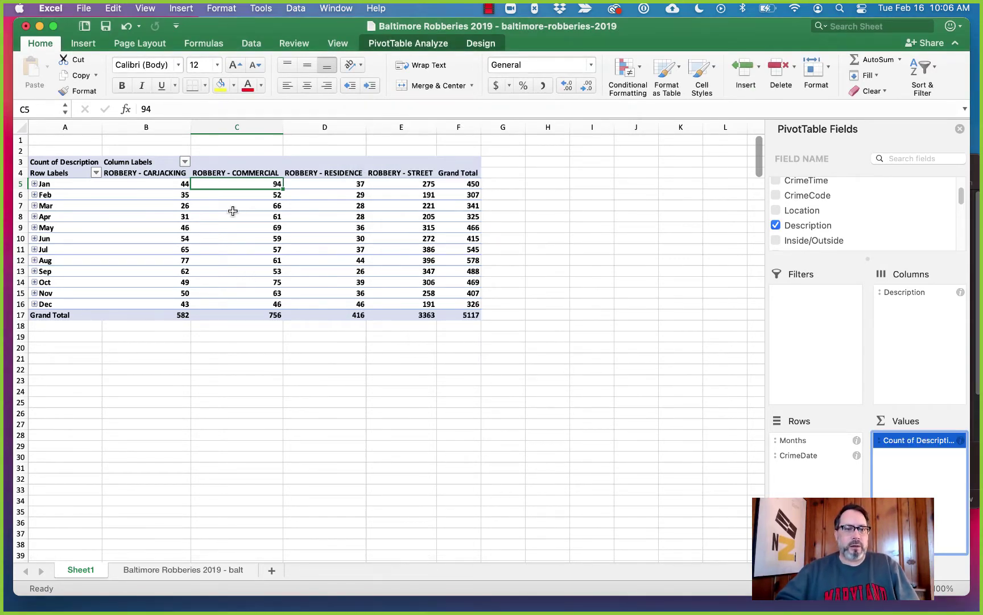
Inspect the monthly carjacking and commercial robbery counts, and the grand totals for January, March and July
click(227, 194)
click(164, 187)
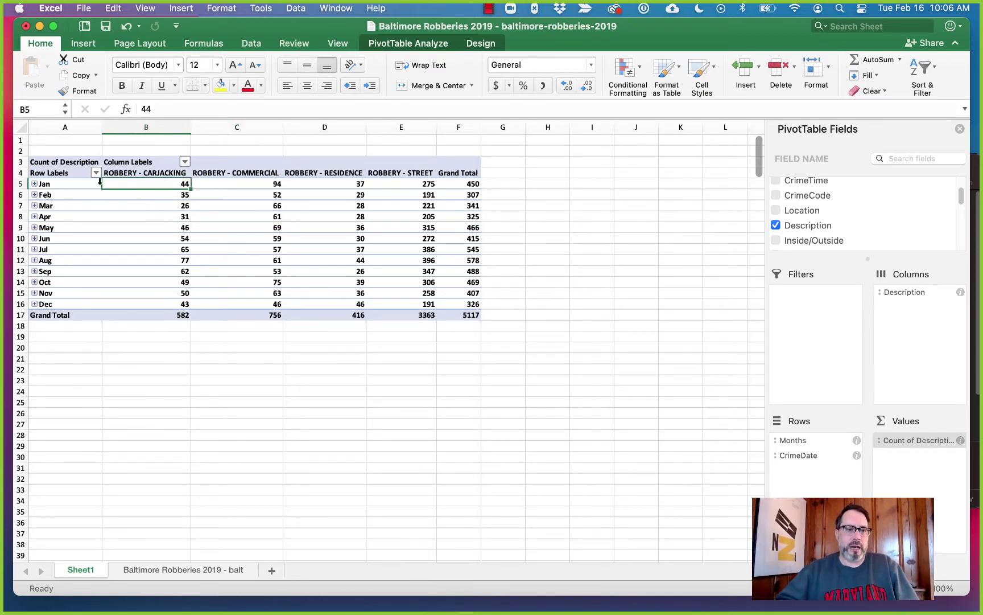
click(216, 186)
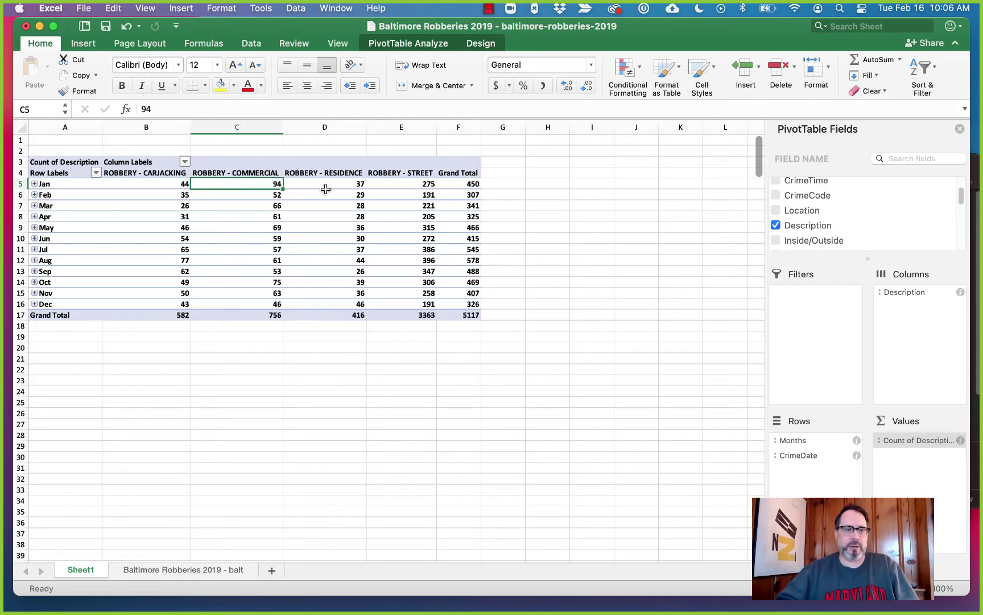
click(160, 204)
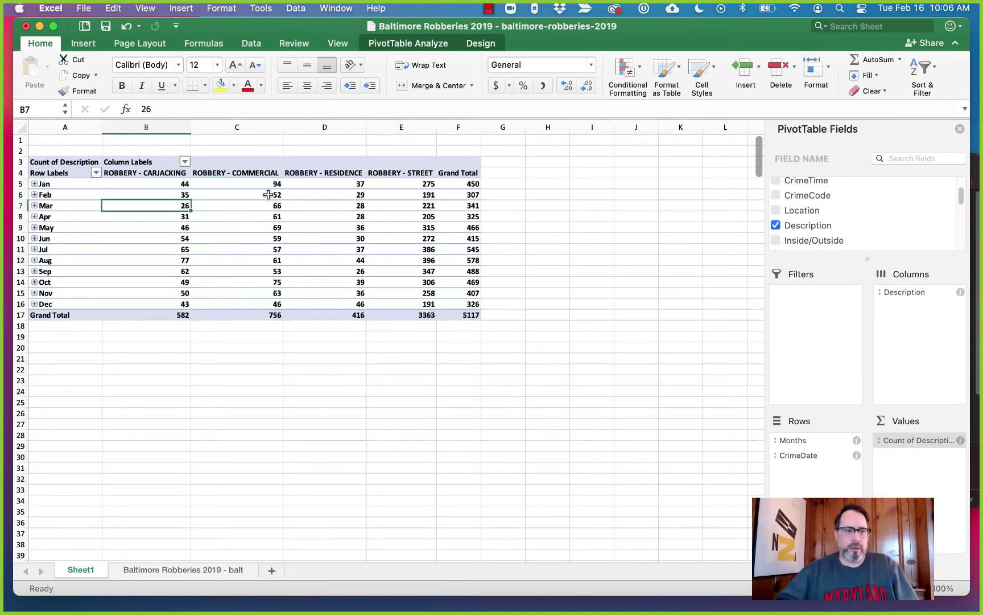
click(465, 185)
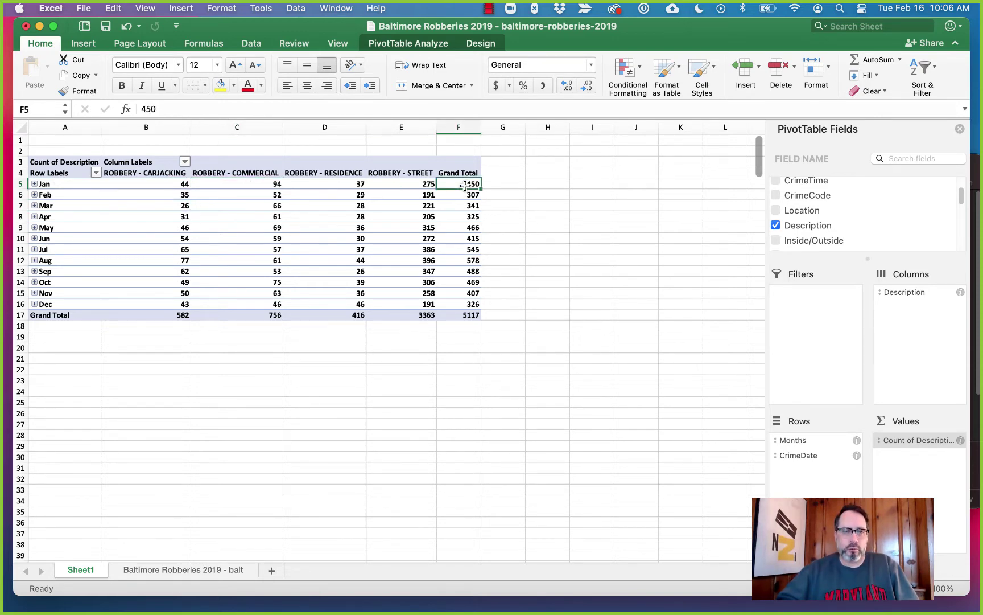
click(465, 206)
click(462, 248)
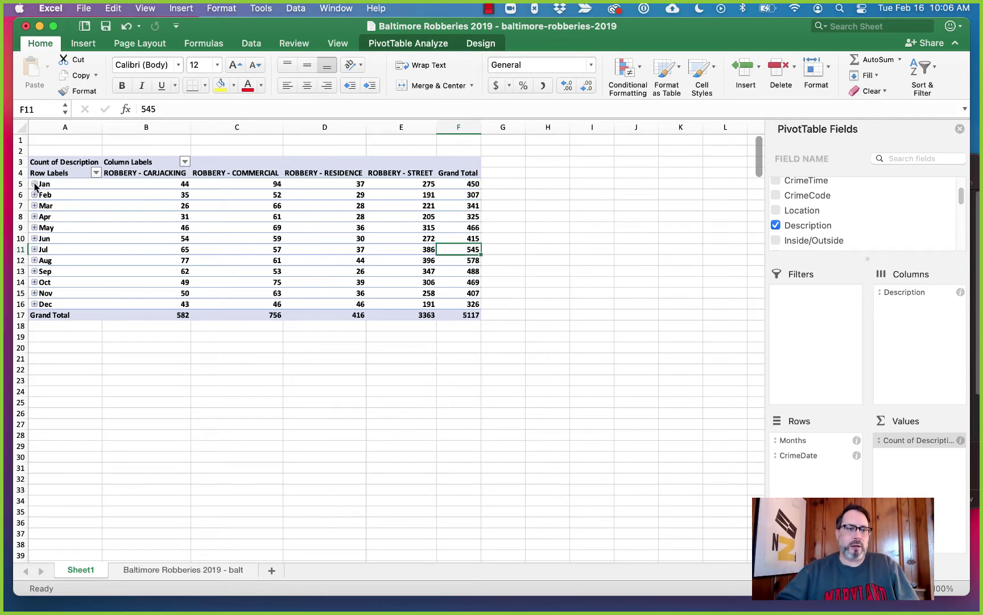
Expand the Jan, Feb and Apr row groups in turn to inspect their daily counts, leaving every month collapsed
click(34, 184)
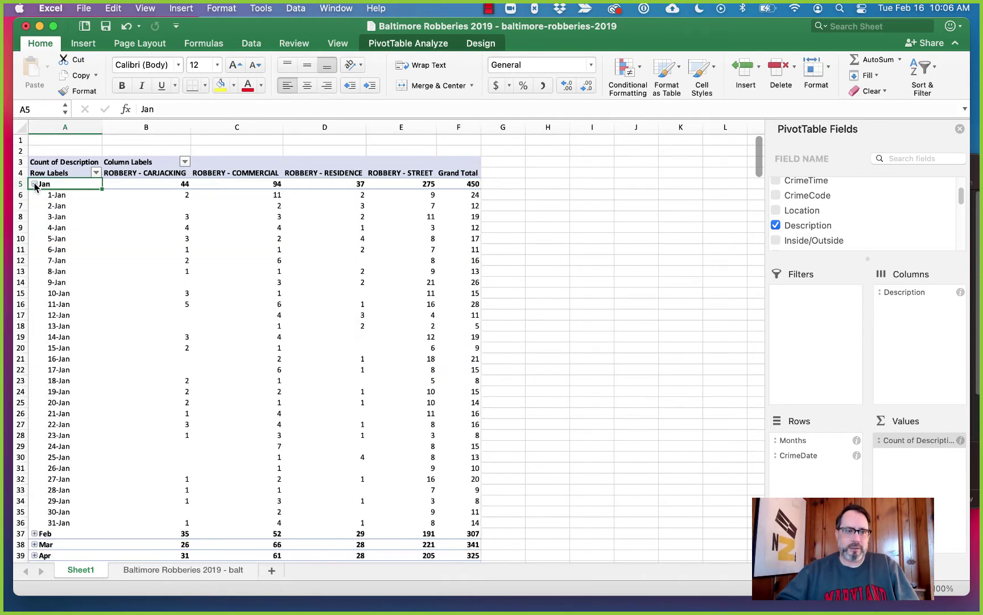
click(34, 185)
click(35, 195)
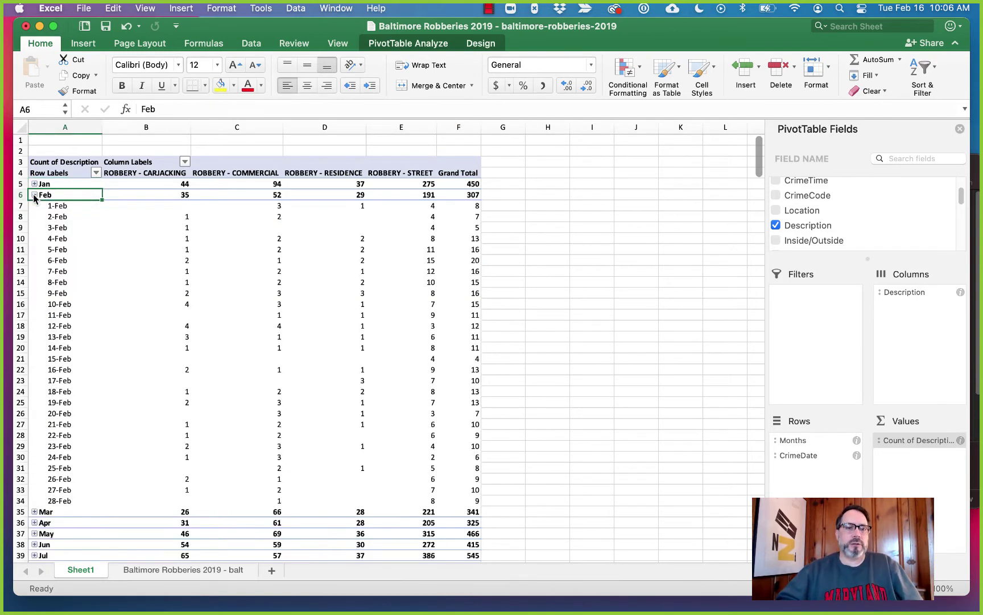
click(34, 195)
click(34, 216)
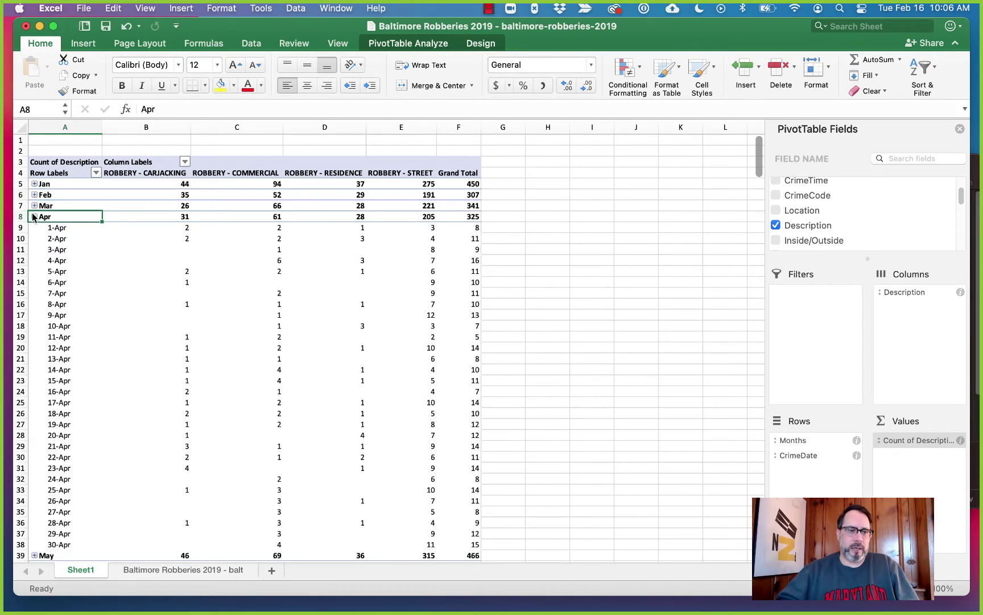
click(34, 217)
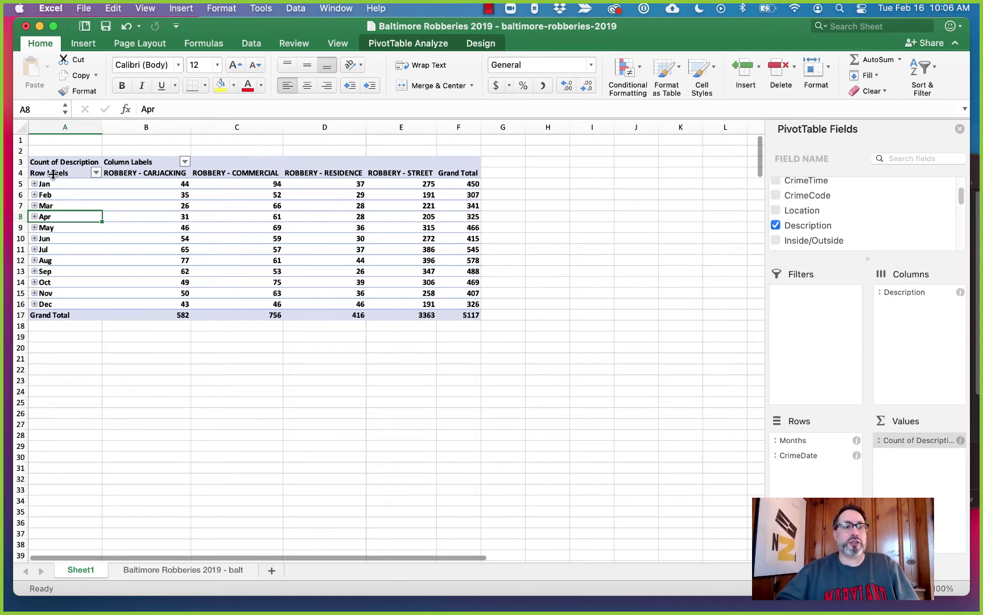
click(34, 186)
click(34, 184)
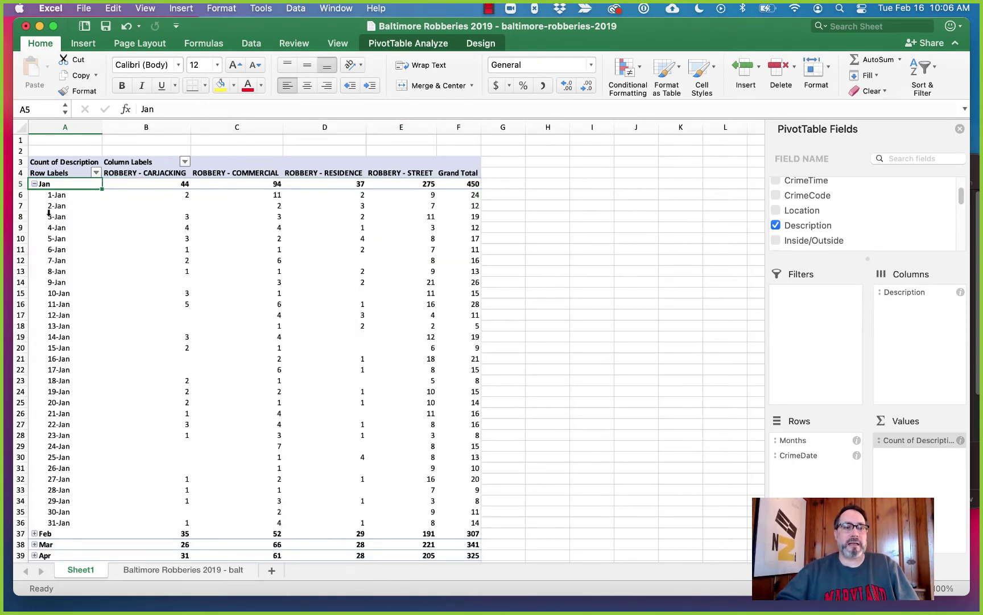
click(34, 184)
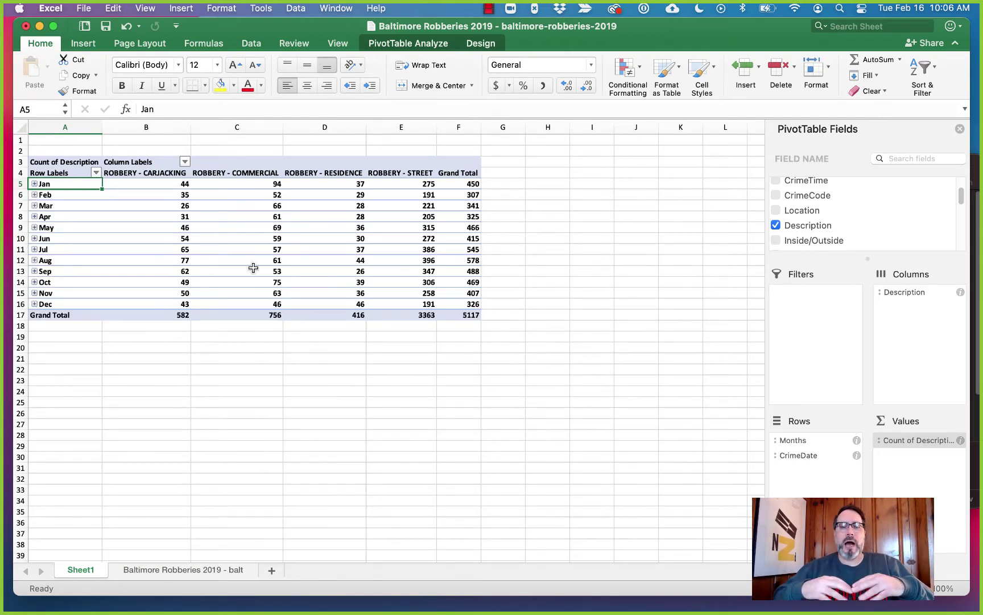
Check the source robberies sheet, and remove the Months and CrimeDate fields from the PivotTable's Rows area
click(183, 570)
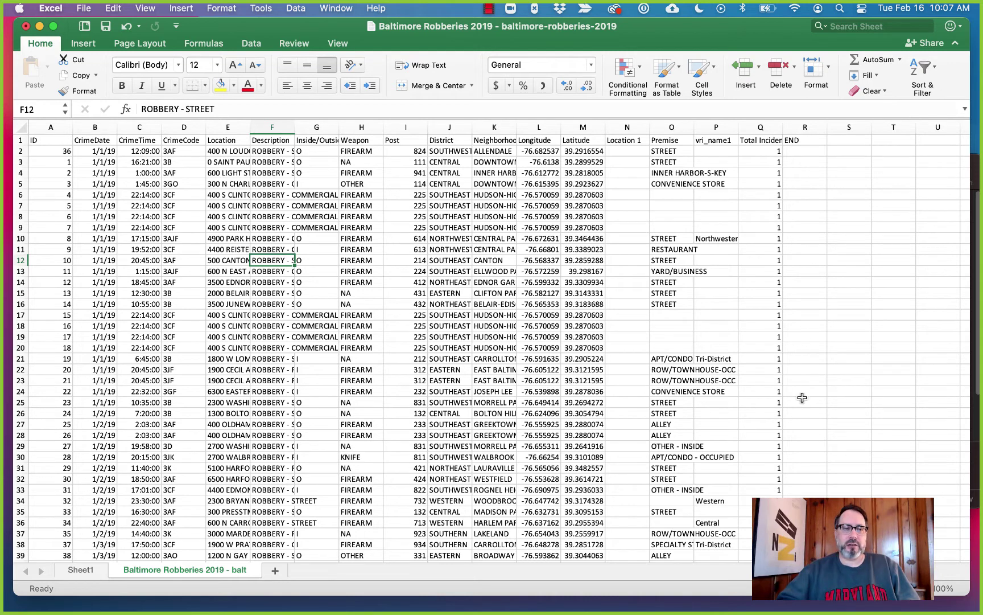
click(88, 572)
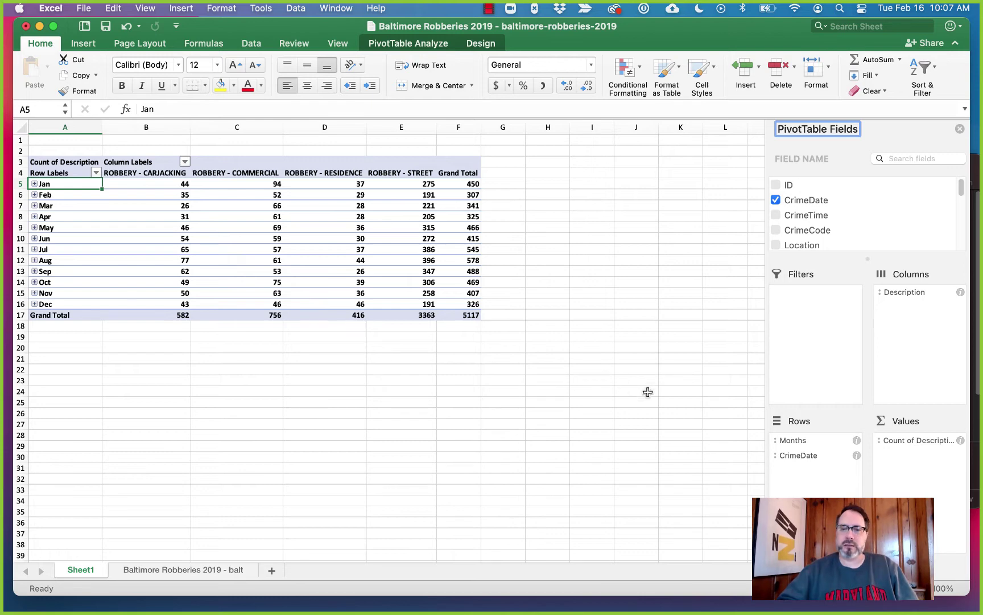
drag(793, 437, 652, 426)
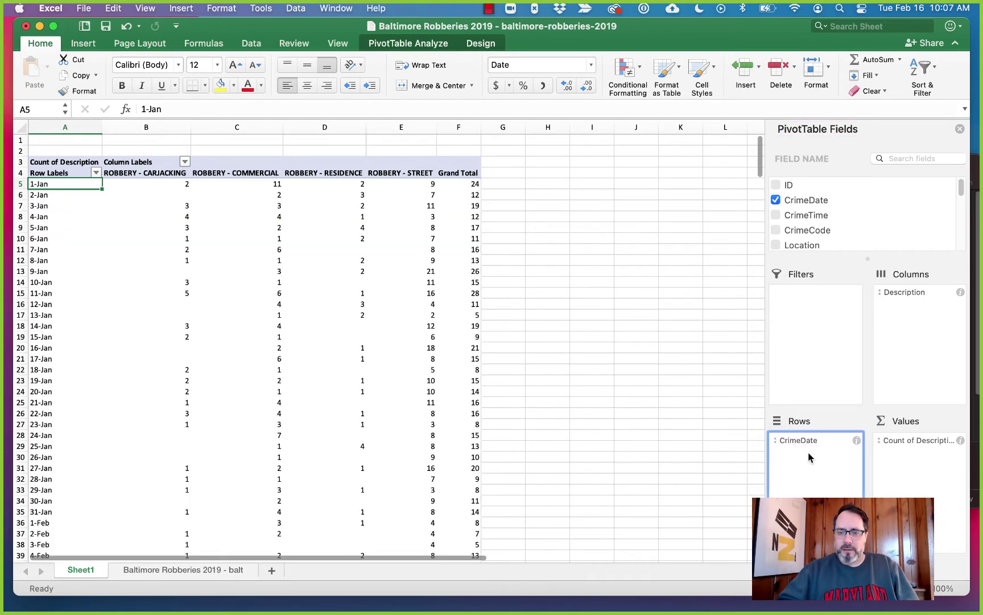
drag(803, 445, 646, 428)
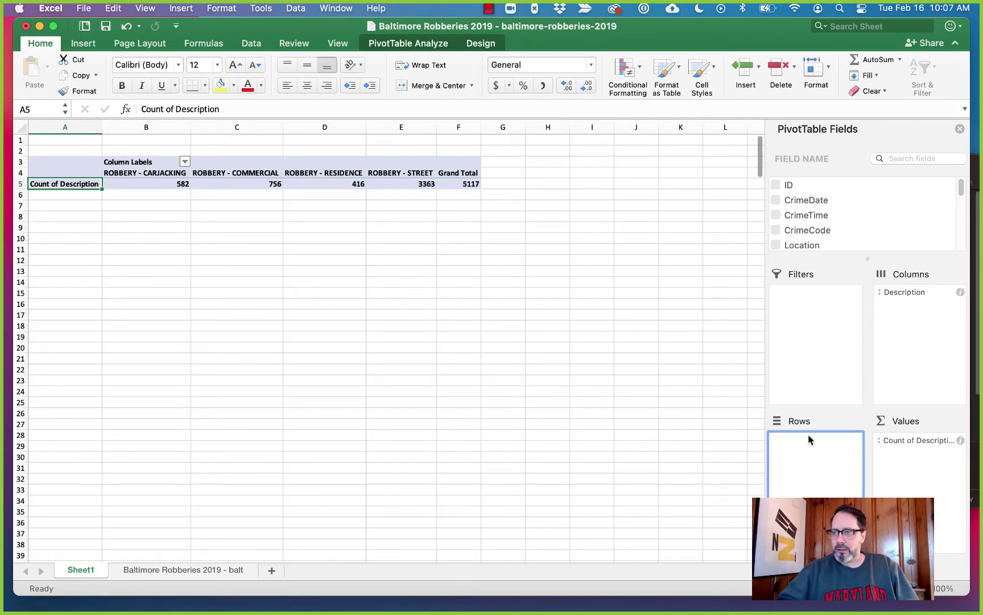
Add the District field to the PivotTable's Rows area to break down the robbery counts by police district
scroll(852, 220, down, 3)
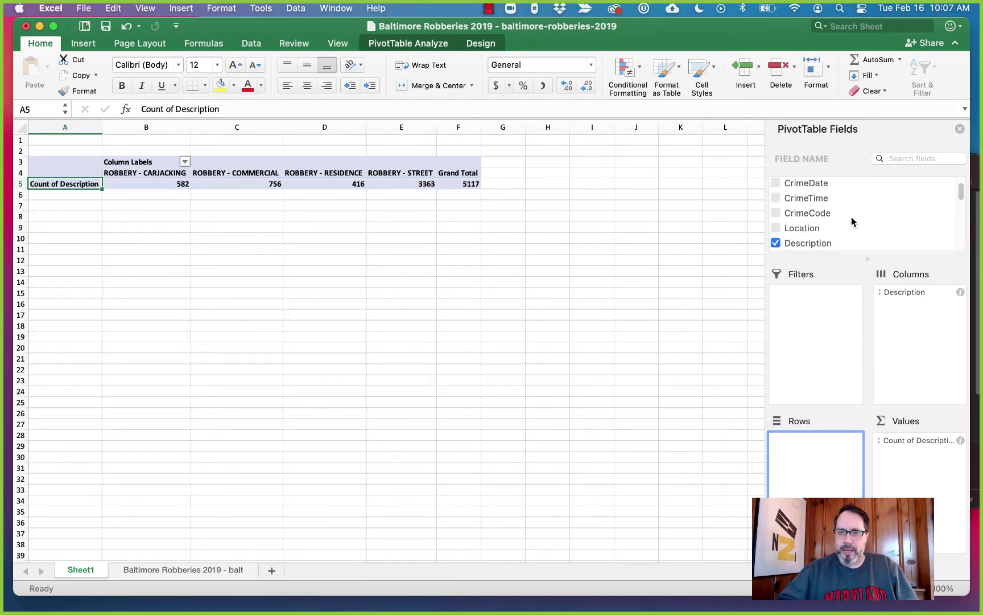
scroll(852, 221, down, 2)
scroll(852, 220, up, 2)
scroll(852, 220, down, 3)
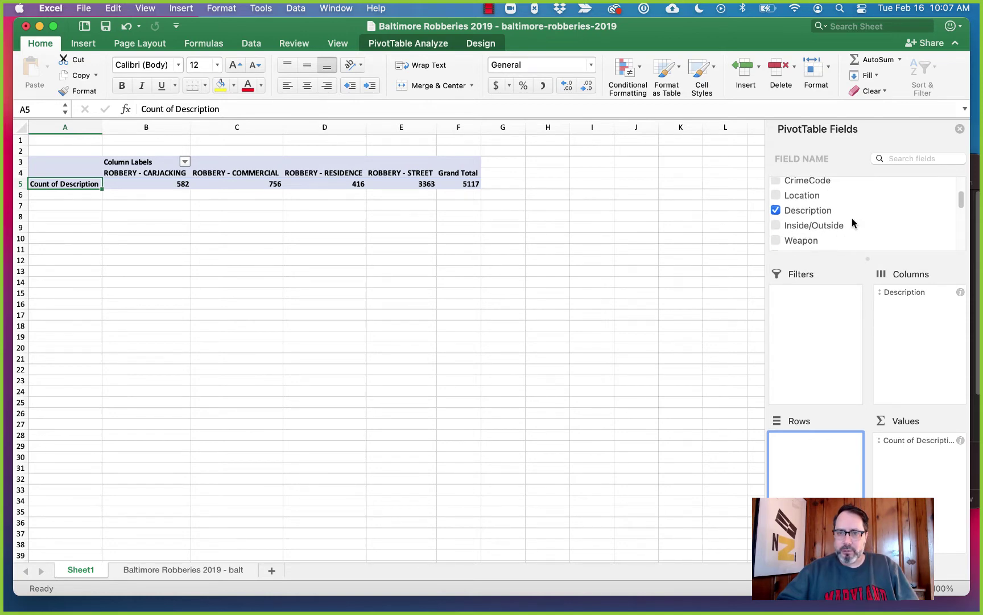
drag(803, 230, 828, 488)
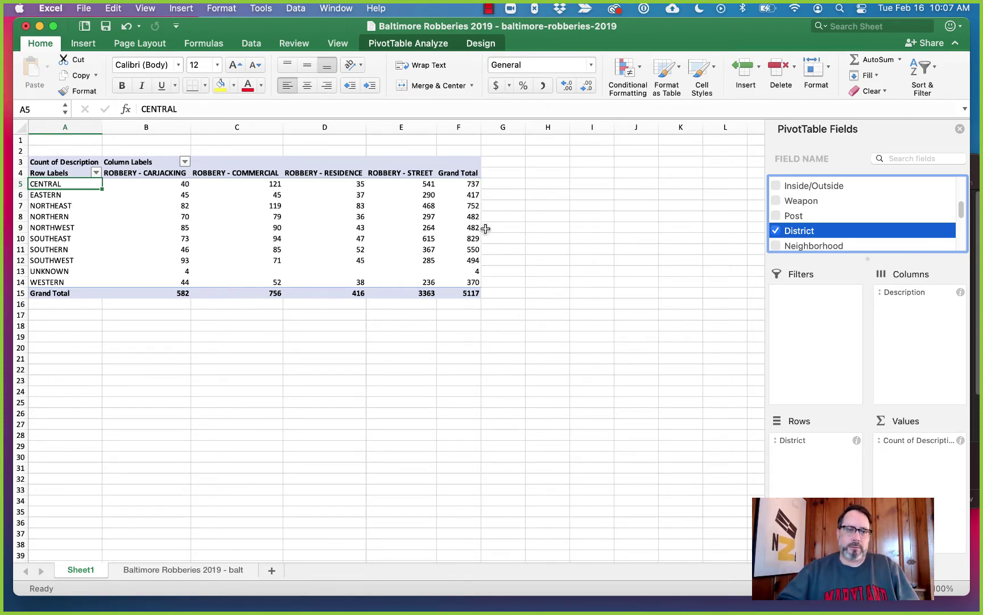
Try the descending and ascending sort orders on the District row labels, finishing with ascending, and close the sort options
click(97, 174)
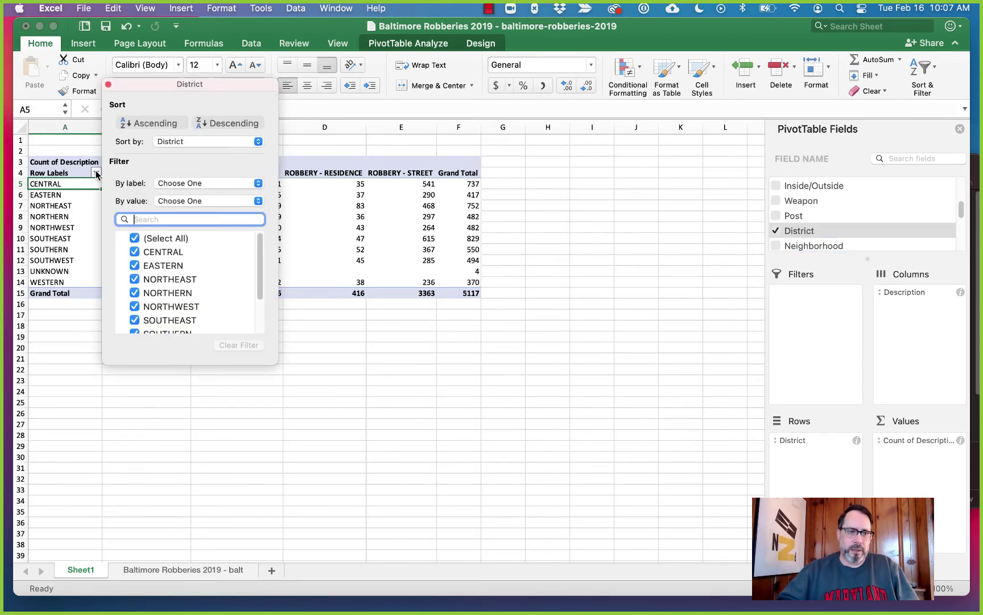
click(210, 123)
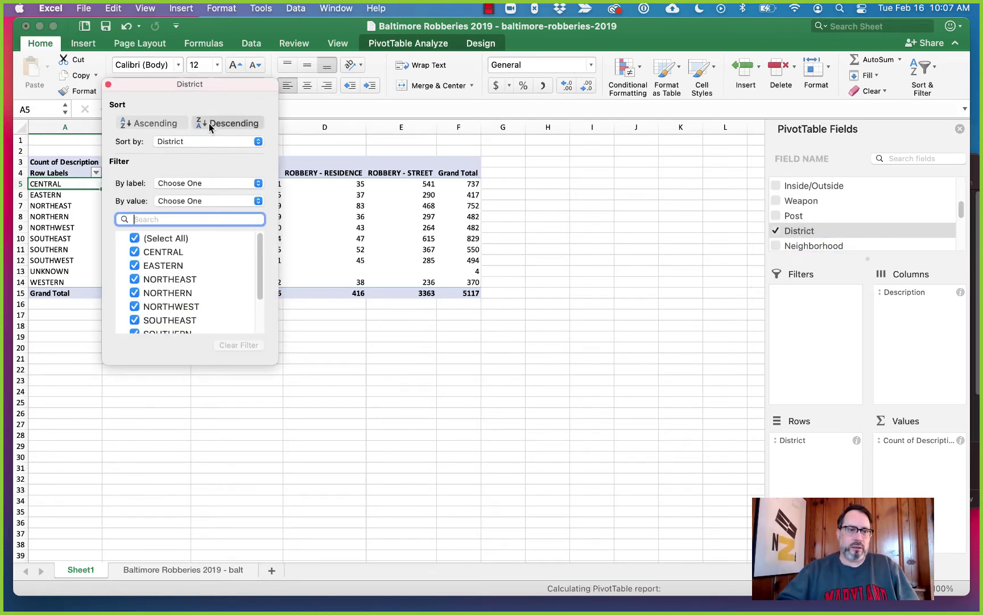
click(163, 124)
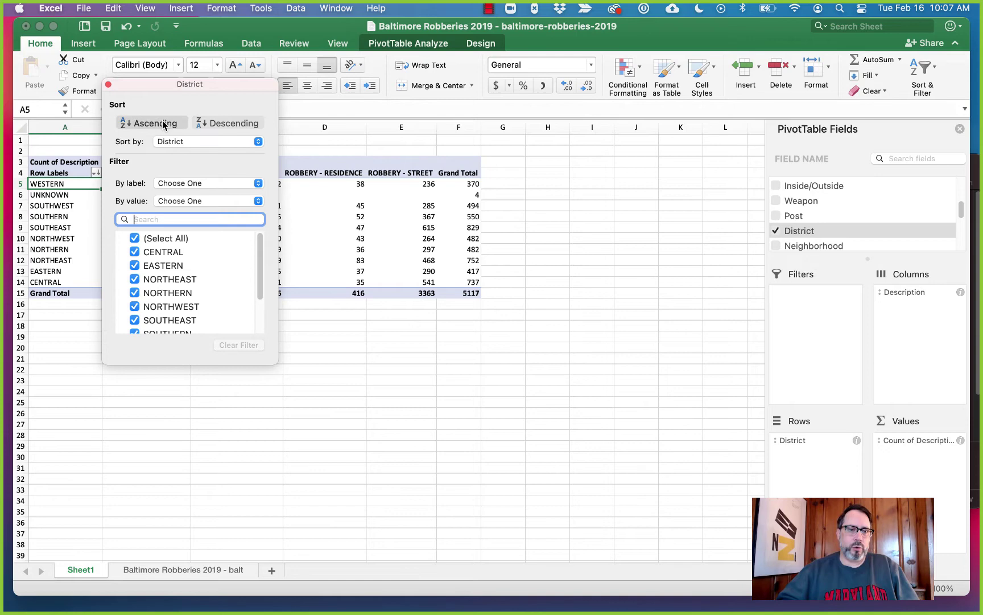
click(226, 124)
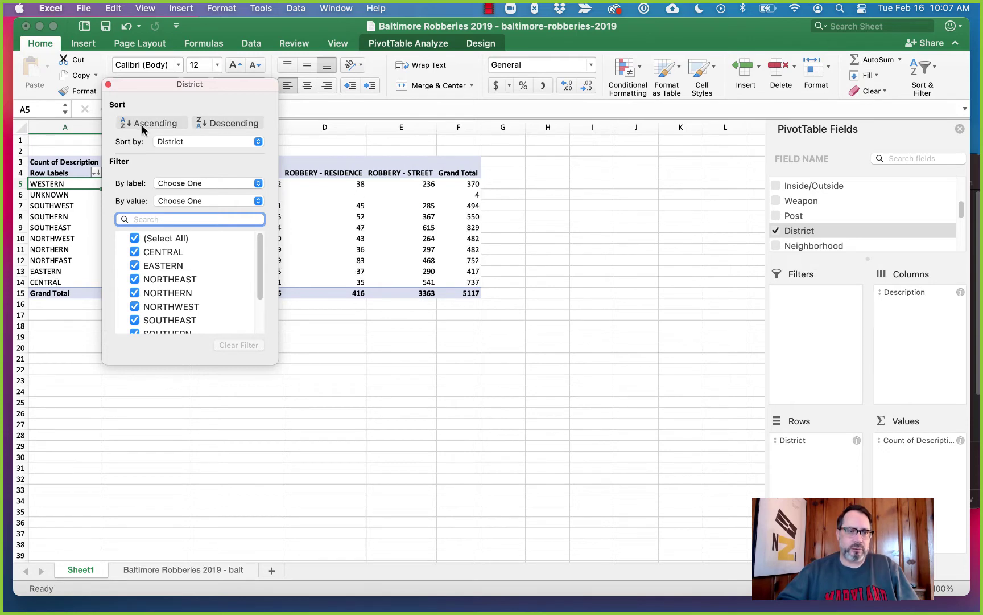
click(149, 124)
click(224, 124)
click(149, 124)
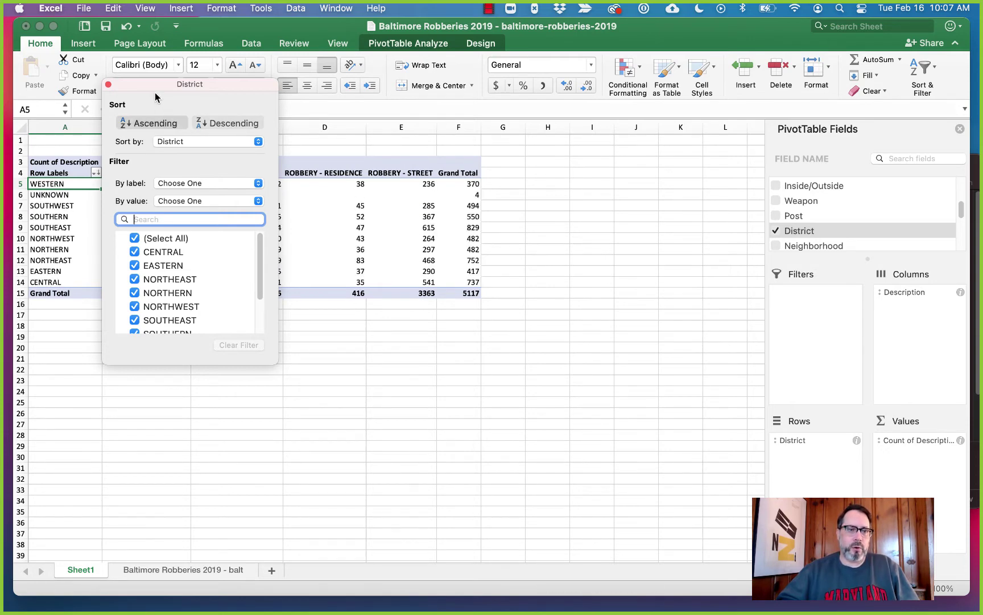
drag(153, 84, 644, 178)
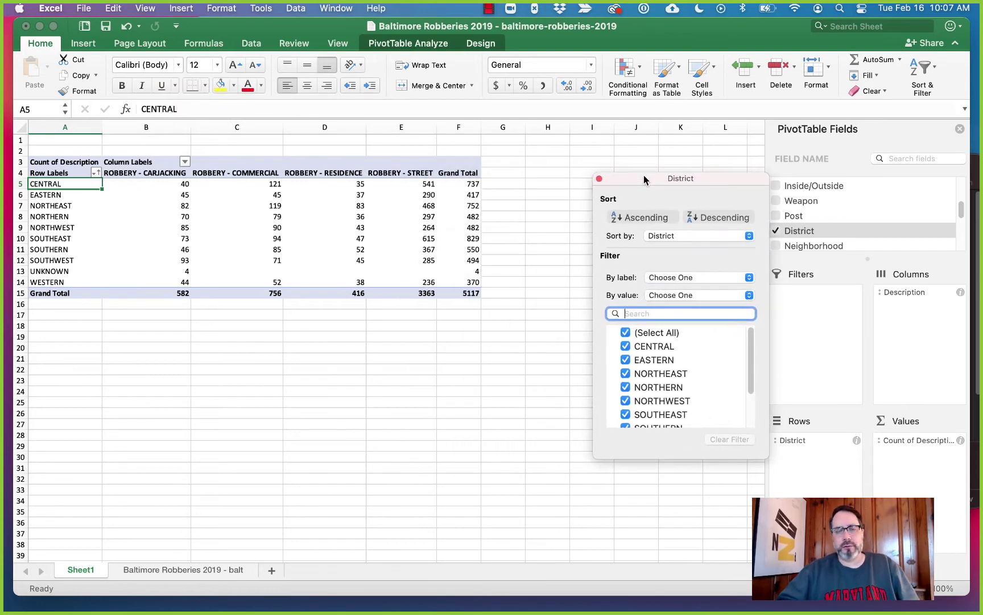
click(599, 180)
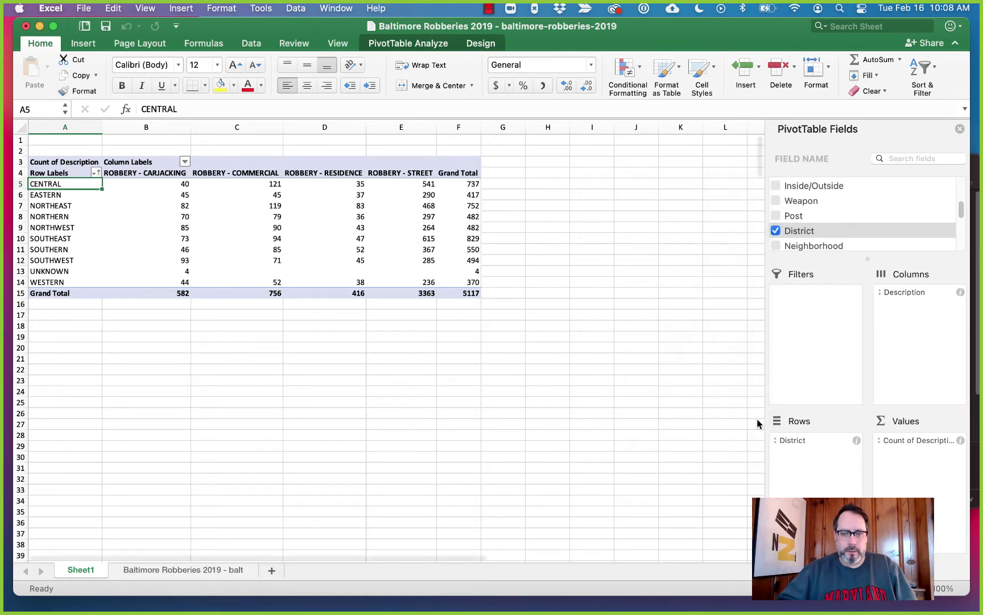
Replace District with the CrimeDate field in the PivotTable's Rows area to group the robberies by month
drag(793, 439, 607, 419)
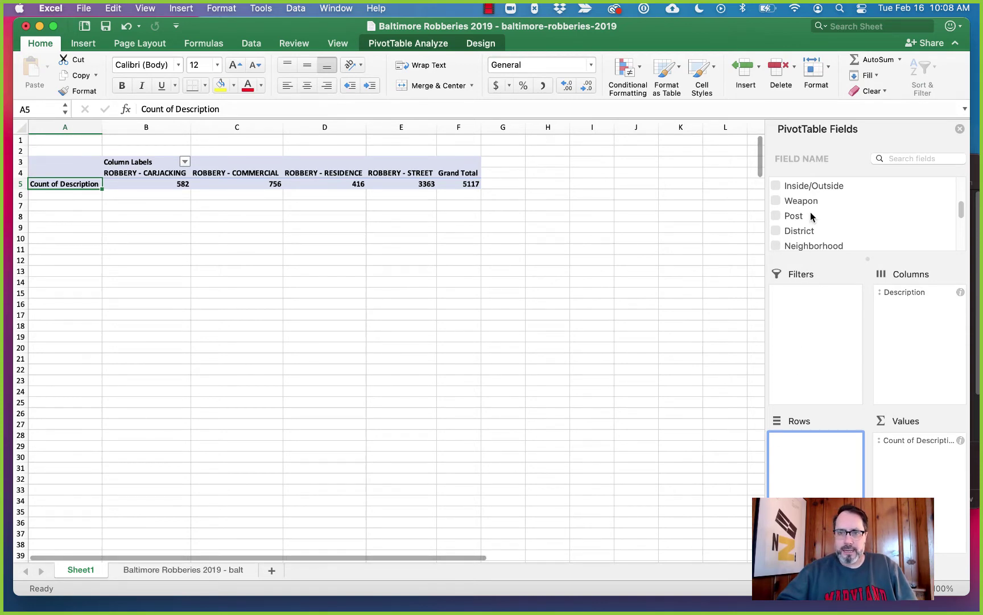
scroll(814, 228, up, 5)
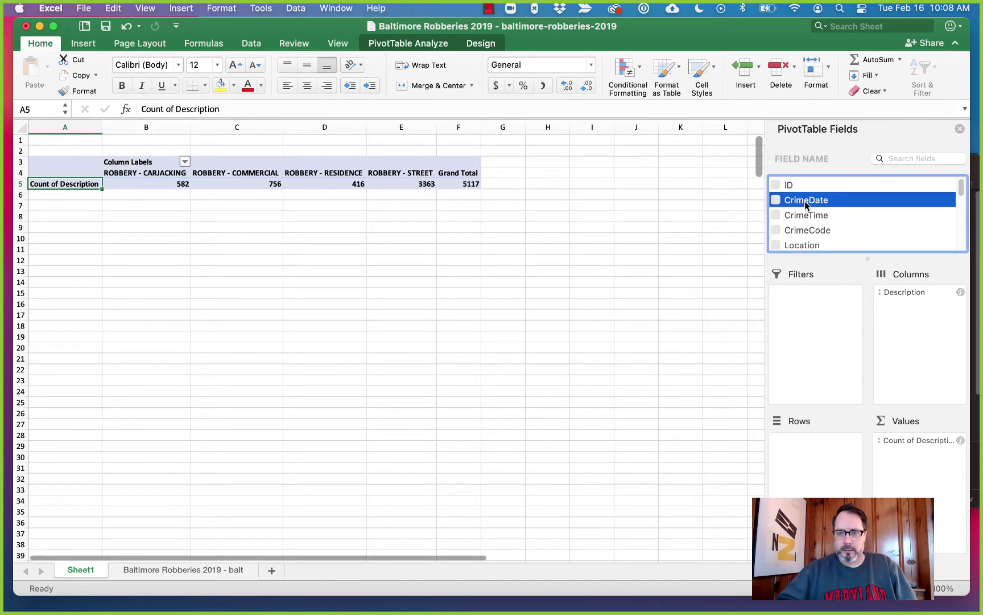
drag(804, 200, 810, 484)
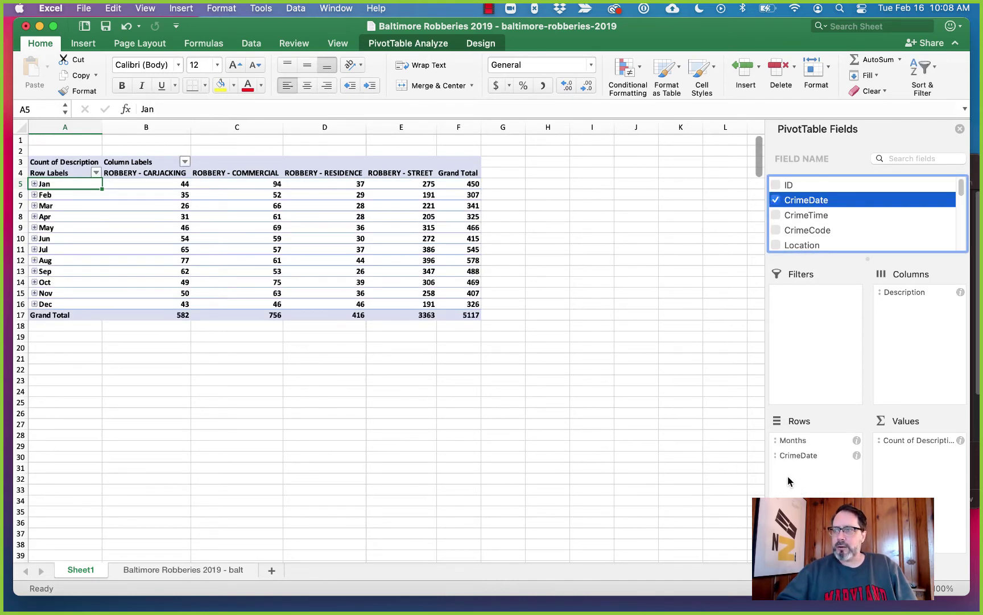
Add the District field to the PivotTable's Filters area and filter the monthly robbery counts to the CENTRAL district only
scroll(845, 228, down, 5)
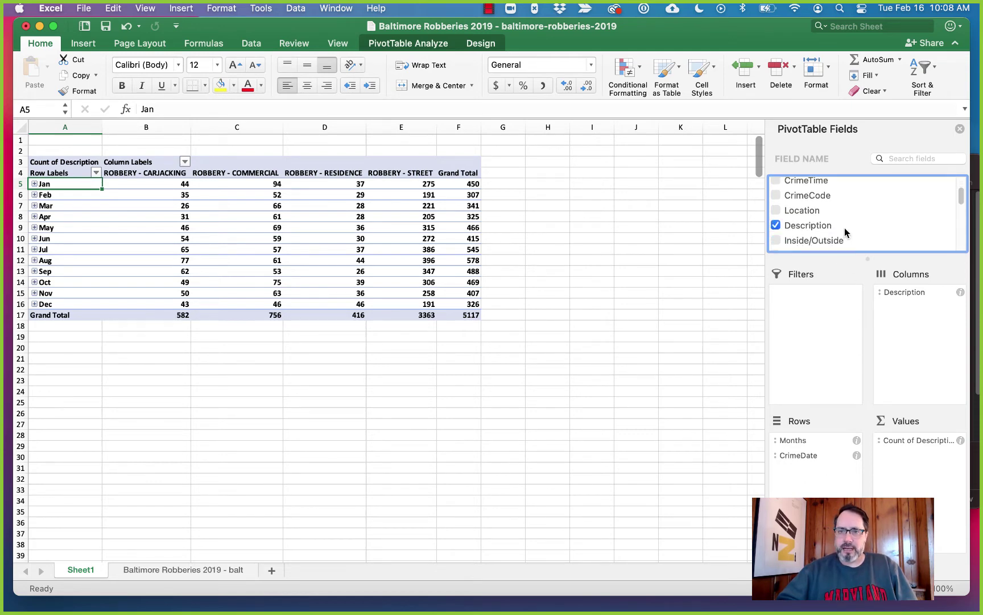
drag(810, 231, 834, 337)
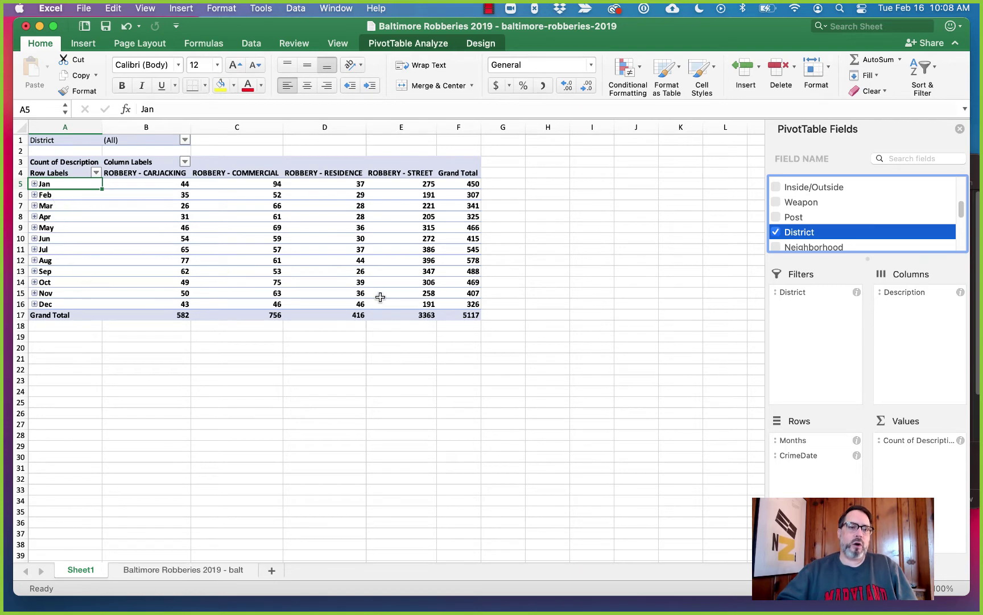
click(185, 140)
click(222, 198)
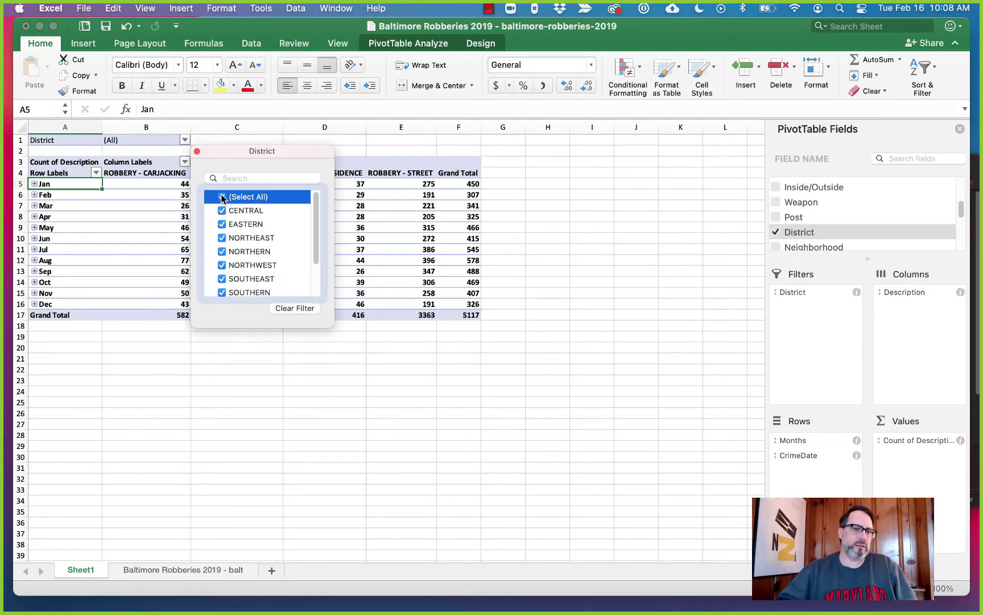
drag(233, 162, 663, 164)
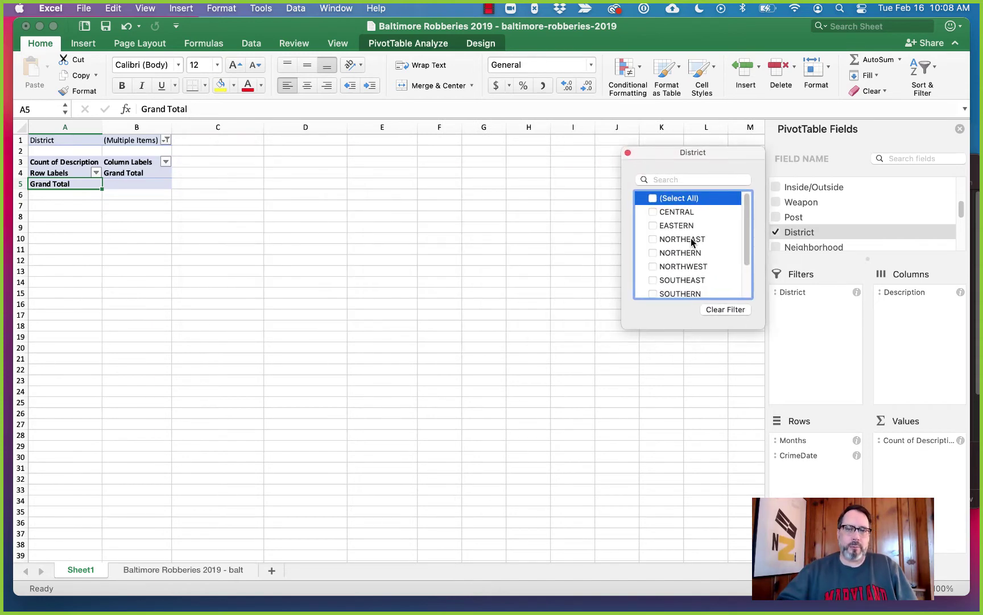
click(654, 212)
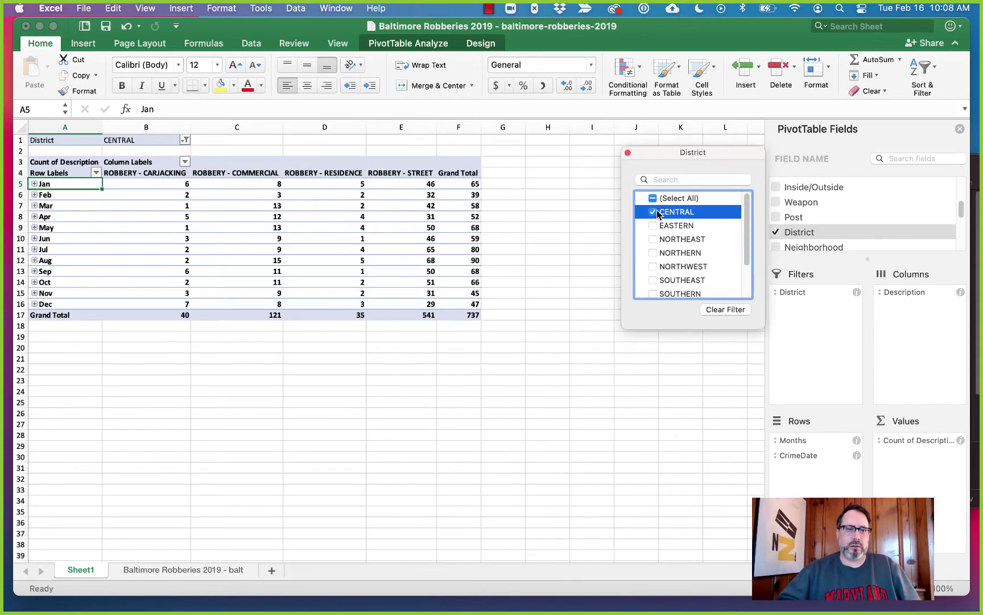
Replace CENTRAL in the District filter with NORTHEAST, NORTHERN and NORTHWEST, and try CENTRAL together with them
click(657, 212)
scroll(666, 240, down, 1)
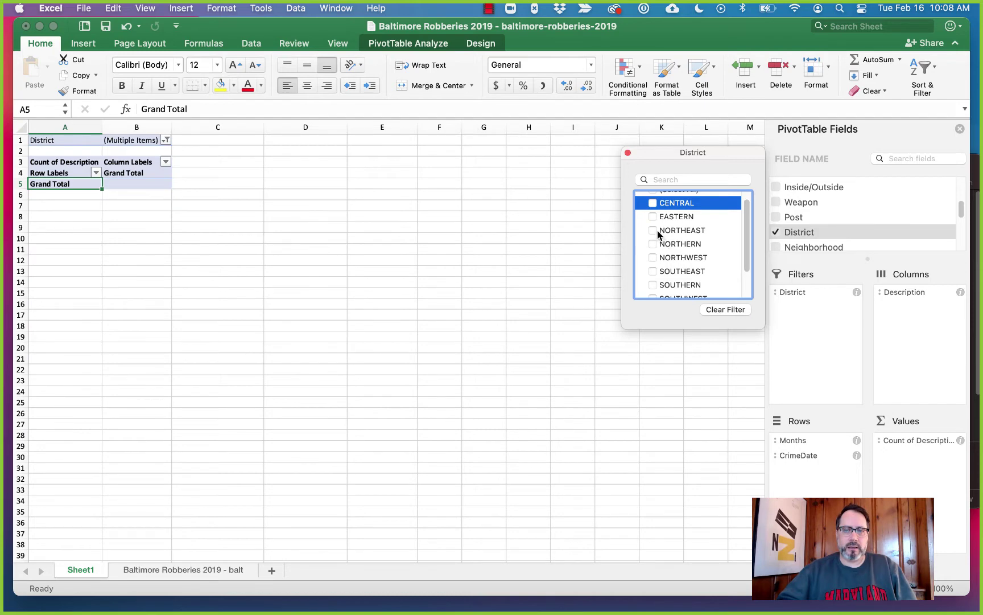
click(654, 230)
click(656, 248)
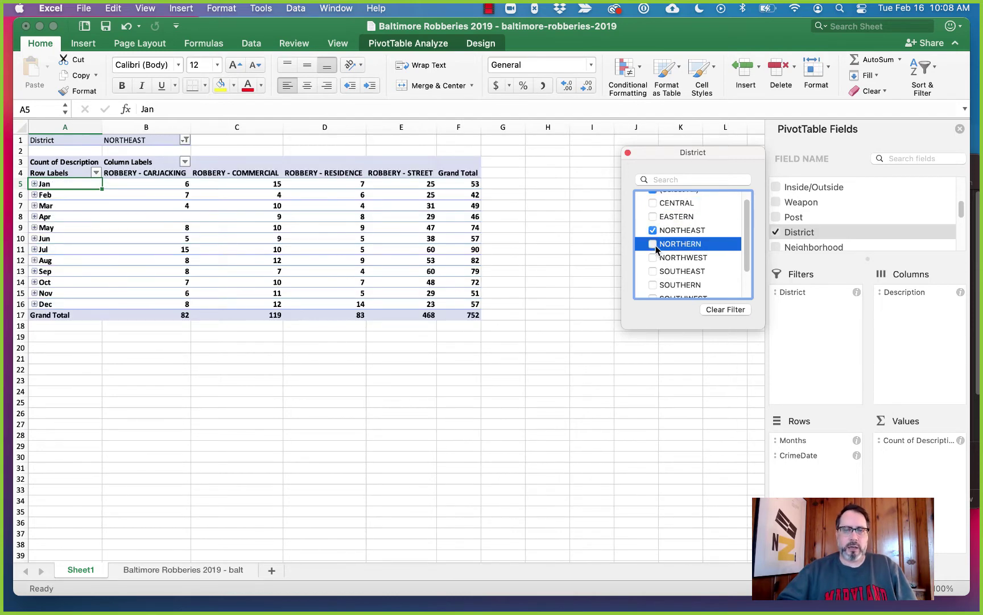
click(656, 259)
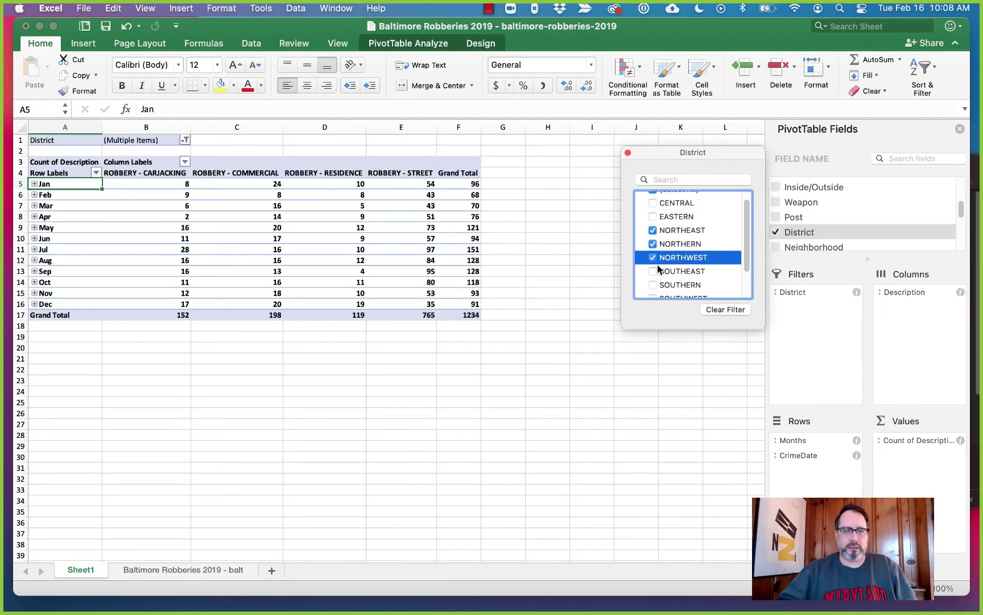
click(653, 203)
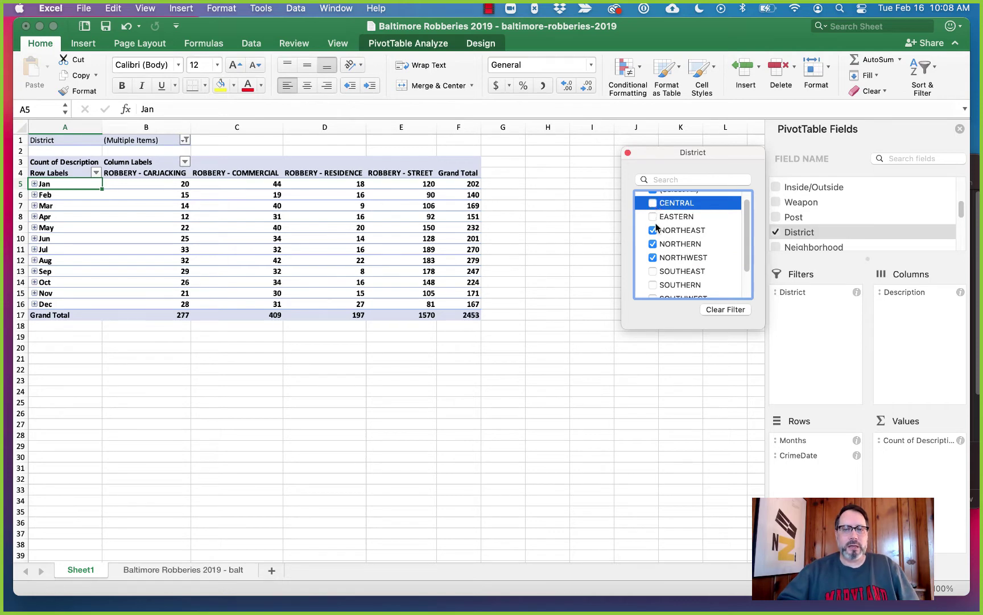
Deselect the remaining NORTHEAST, NORTHERN and NORTHWEST districts in the District filter and close it
click(655, 228)
click(655, 250)
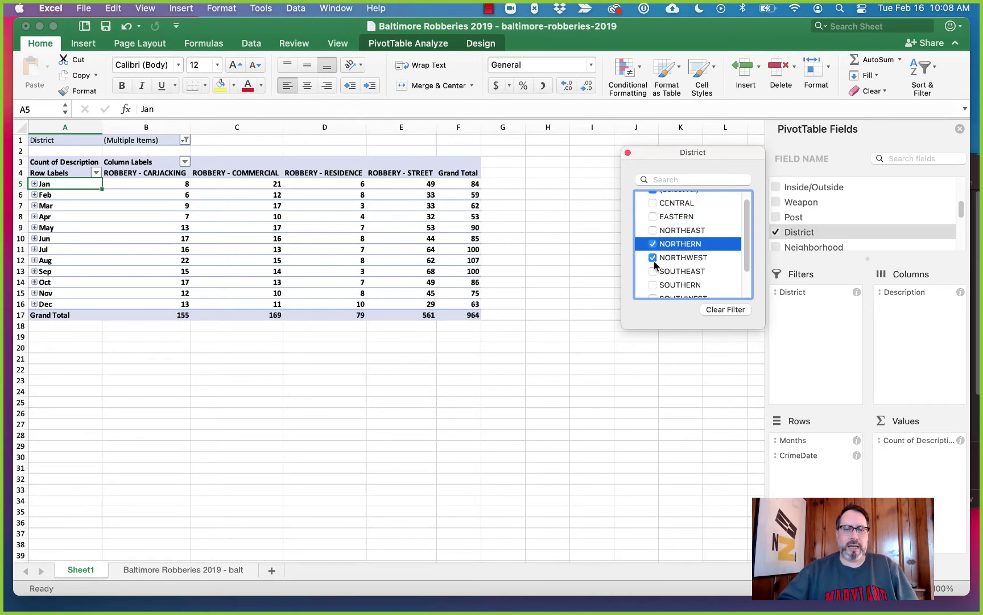
click(654, 259)
click(653, 245)
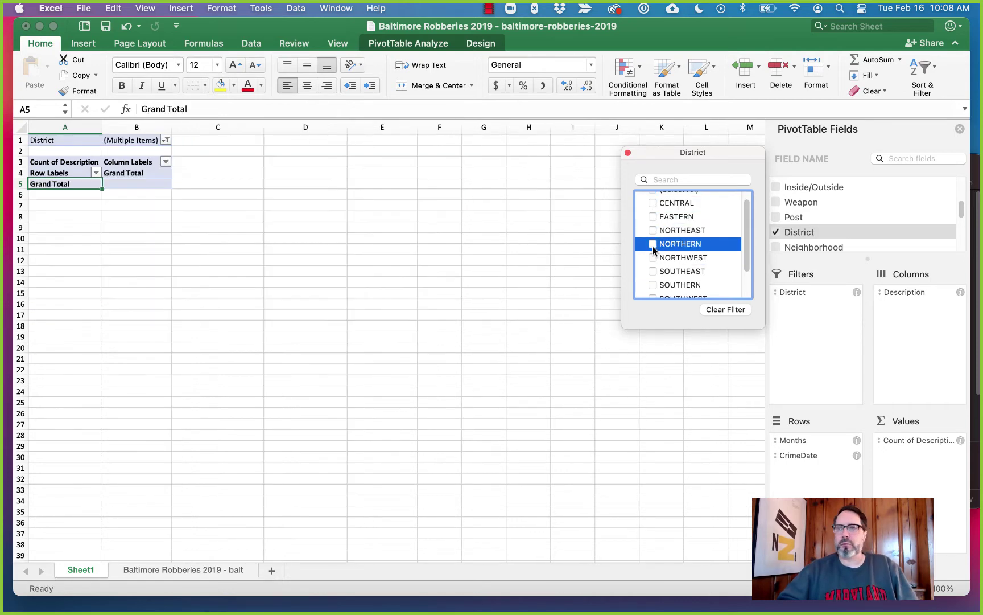
click(628, 153)
Remove the Months and CrimeDate fields from the PivotTable's Rows area
click(802, 441)
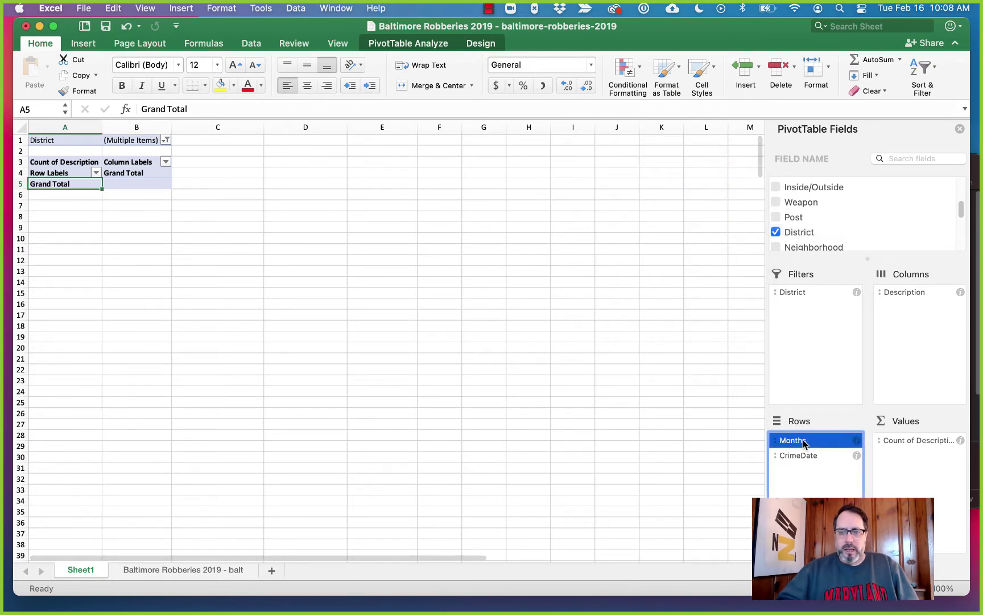
drag(804, 443, 575, 421)
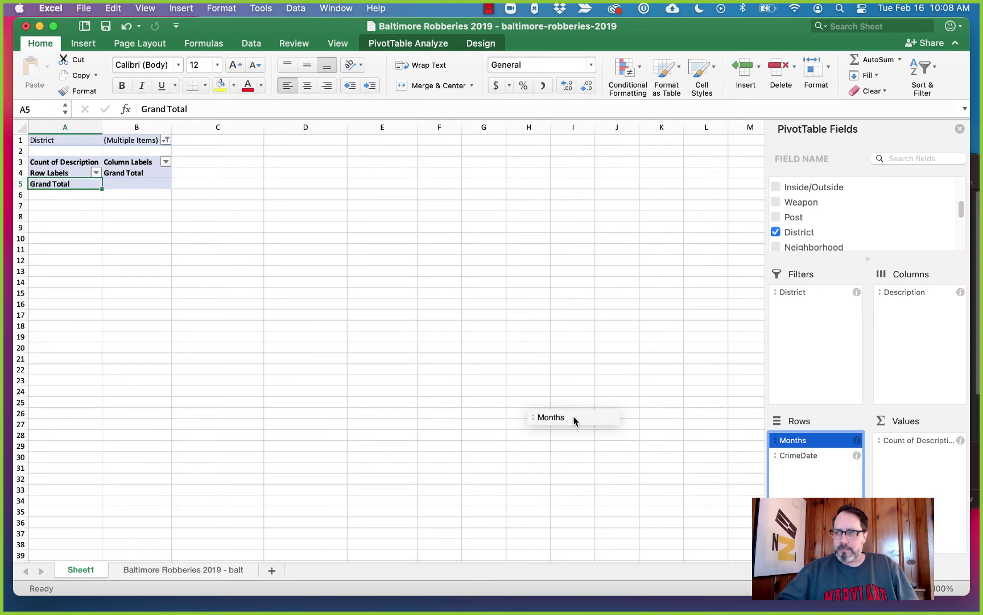
drag(574, 421, 575, 421)
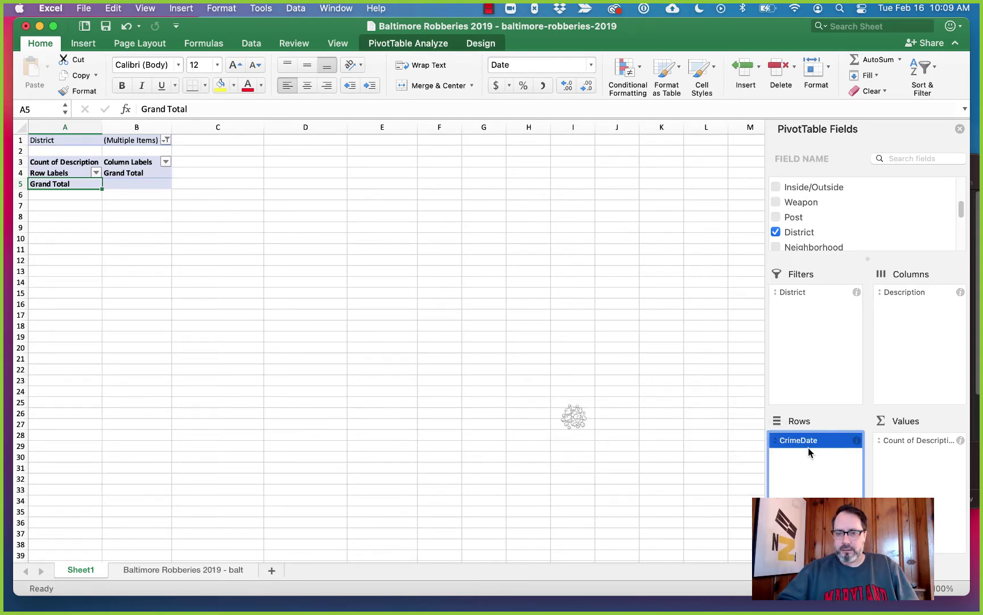
drag(806, 447, 632, 436)
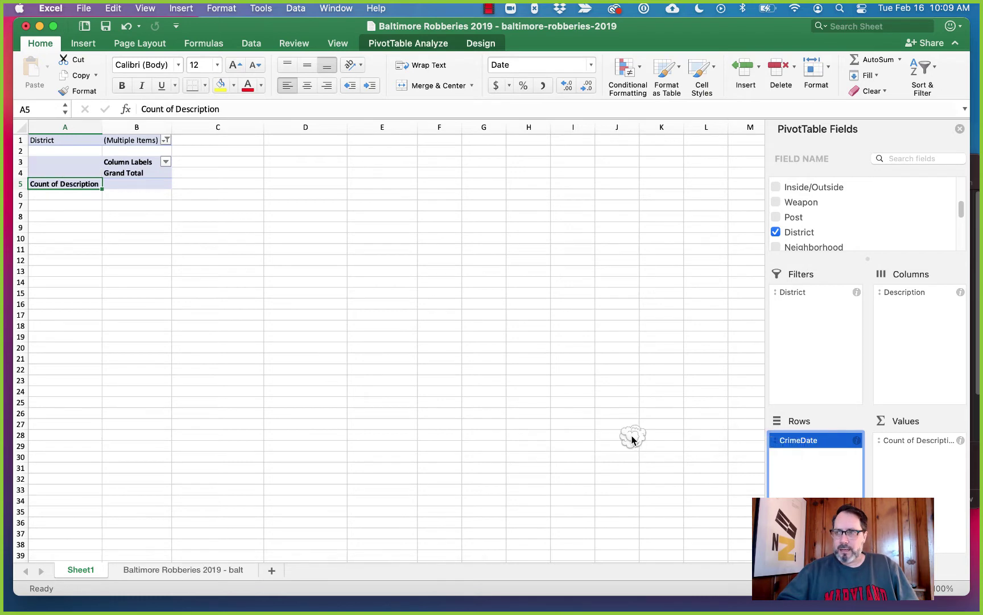
Add the Neighborhood field to the PivotTable's Rows area and remove District from the Filters area
scroll(836, 241, down, 1)
drag(820, 239, 832, 463)
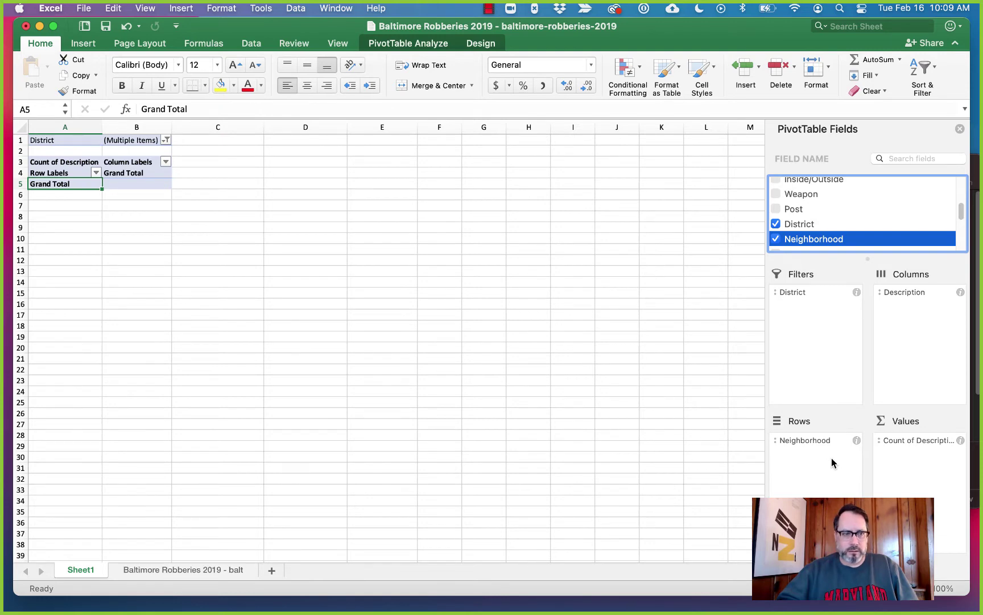
click(813, 293)
drag(813, 293, 625, 307)
Look through the robbery counts by neighborhood and check the sort and filter options for the row labels
scroll(281, 308, down, 3)
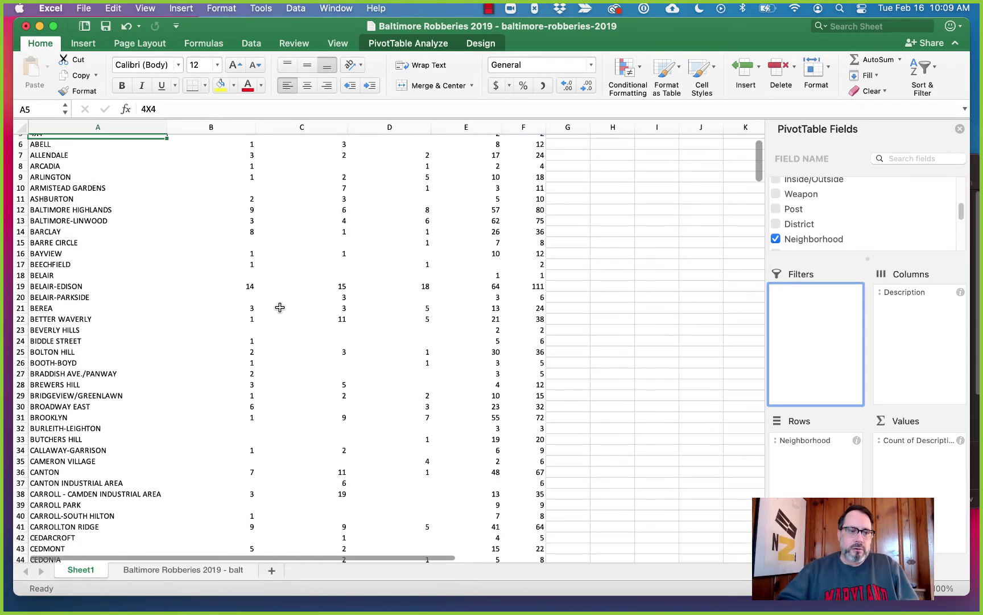
scroll(280, 307, up, 3)
scroll(280, 307, down, 5)
scroll(282, 307, up, 5)
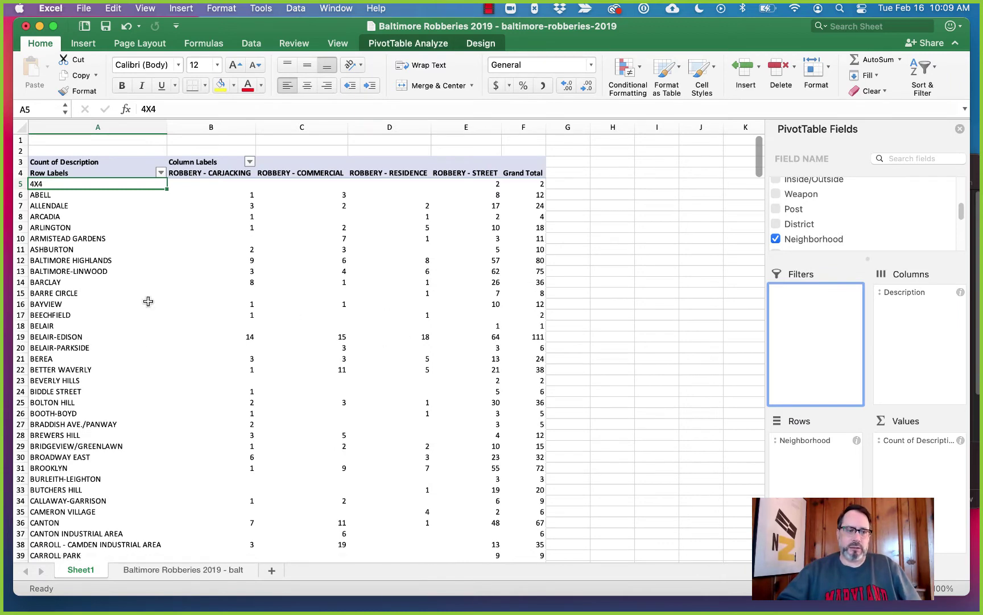
scroll(372, 397, down, 1)
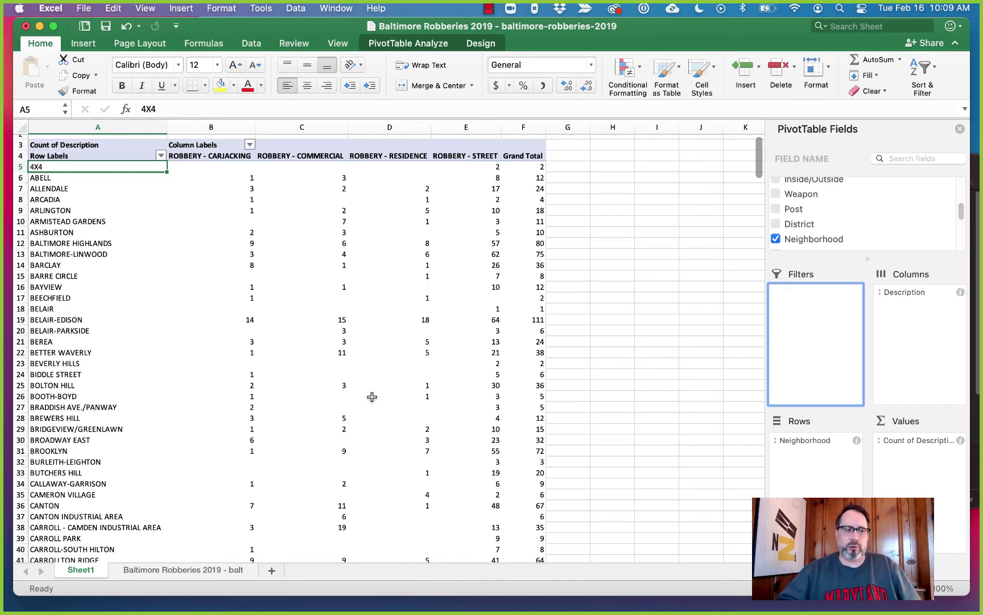
scroll(372, 397, down, 15)
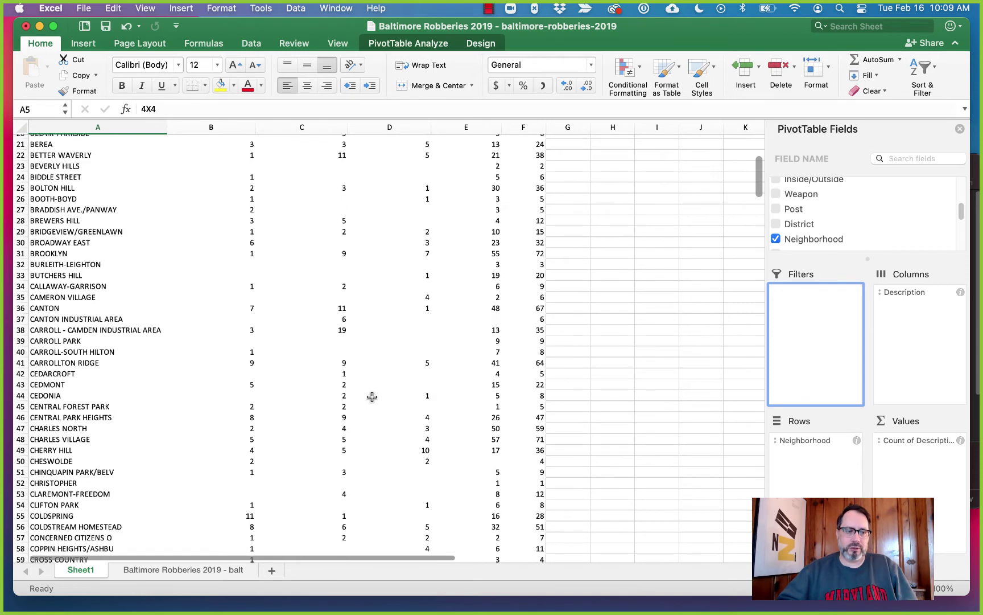
scroll(373, 397, up, 15)
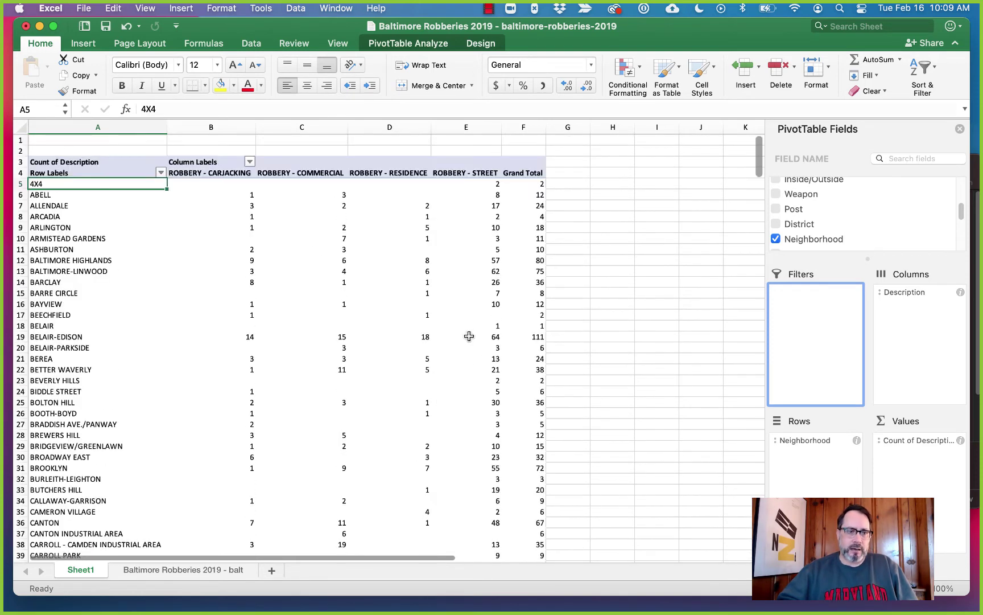
click(161, 173)
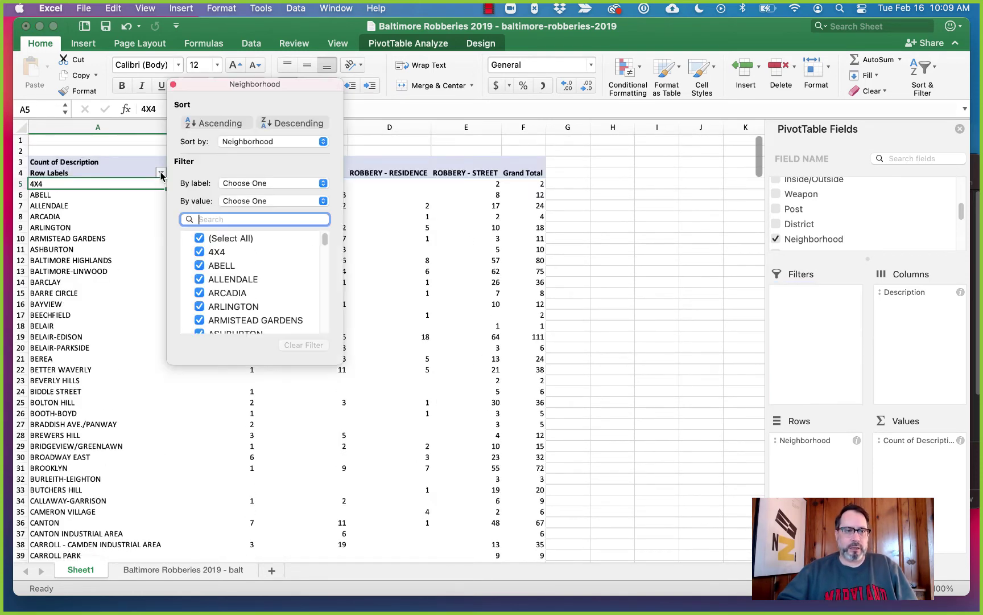
click(161, 173)
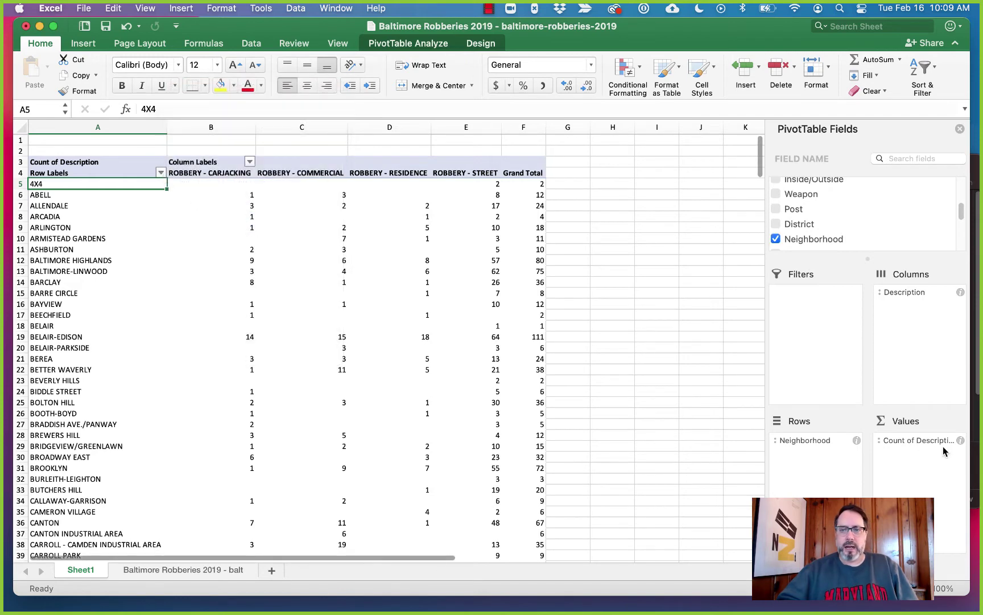
Add CrimeDate below Neighborhood in the Rows area, and expand and collapse January under ALLENDALE to check its daily counts
scroll(879, 230, up, 5)
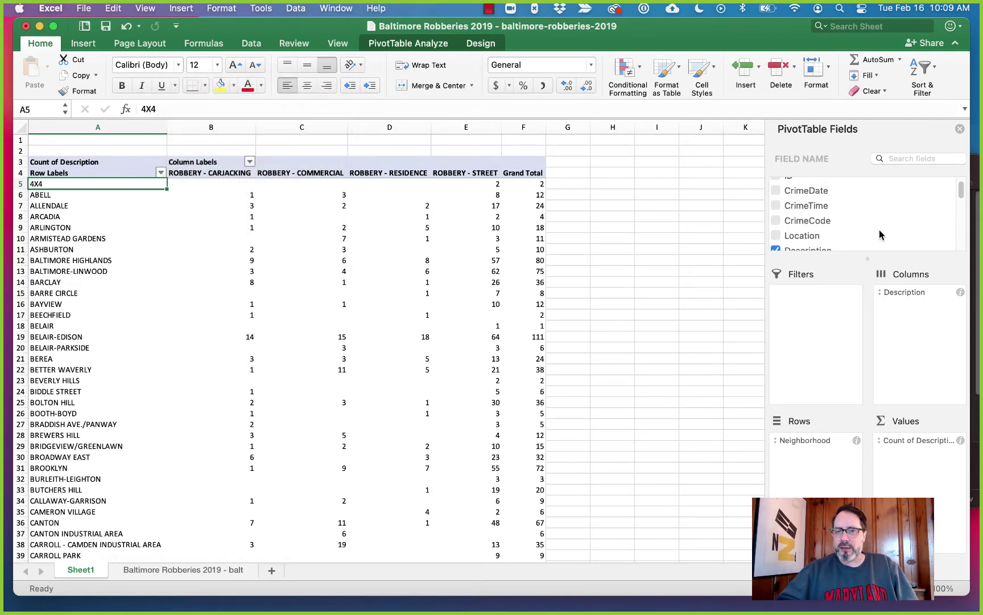
drag(819, 200, 835, 476)
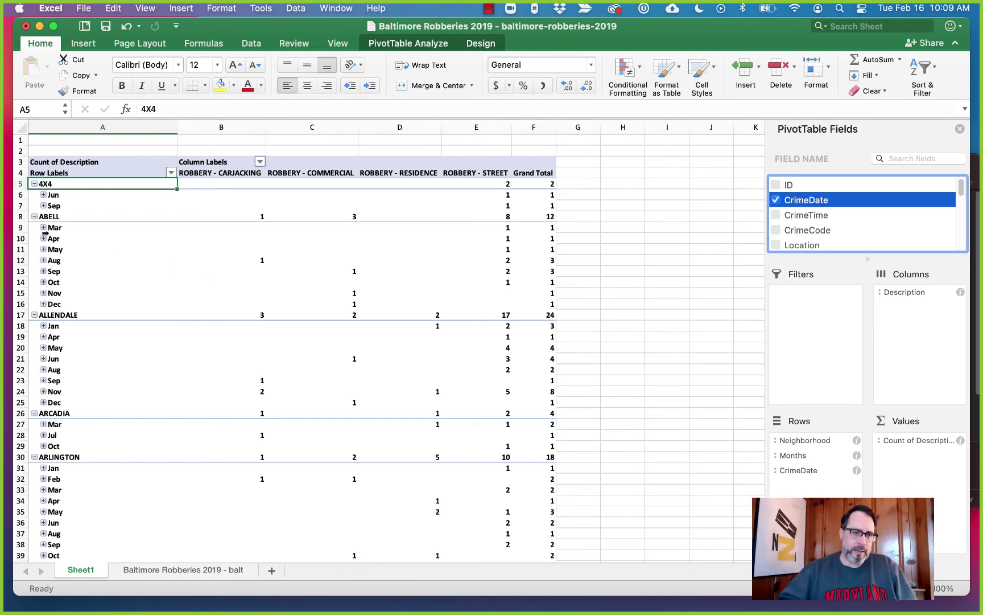
scroll(51, 279, down, 2)
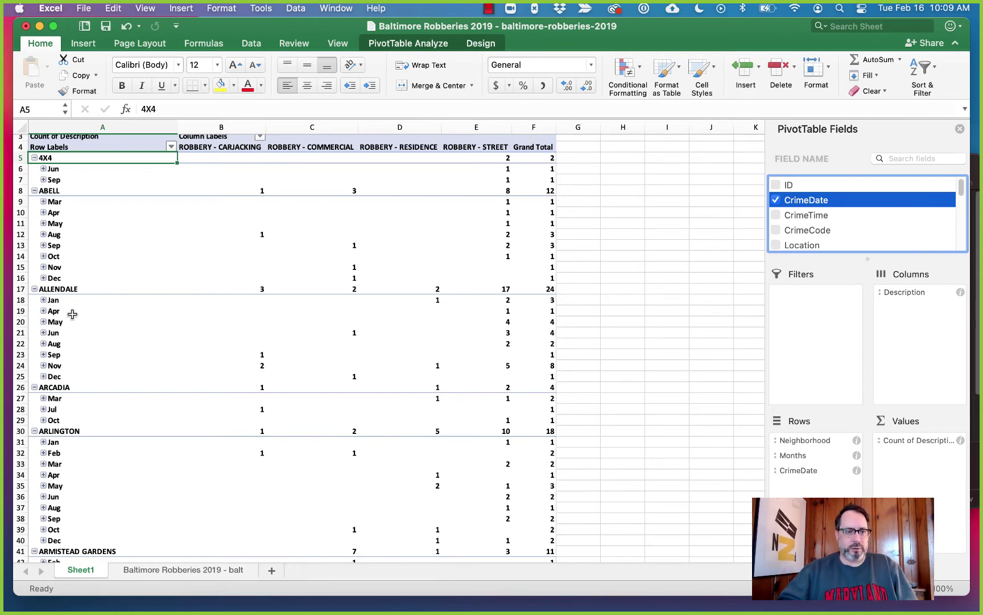
click(44, 302)
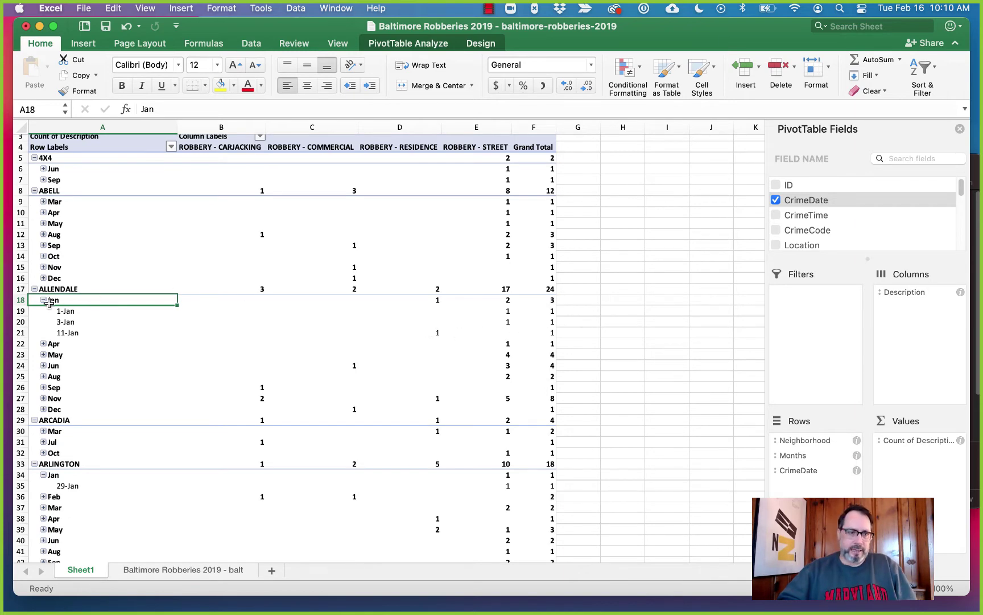
click(43, 300)
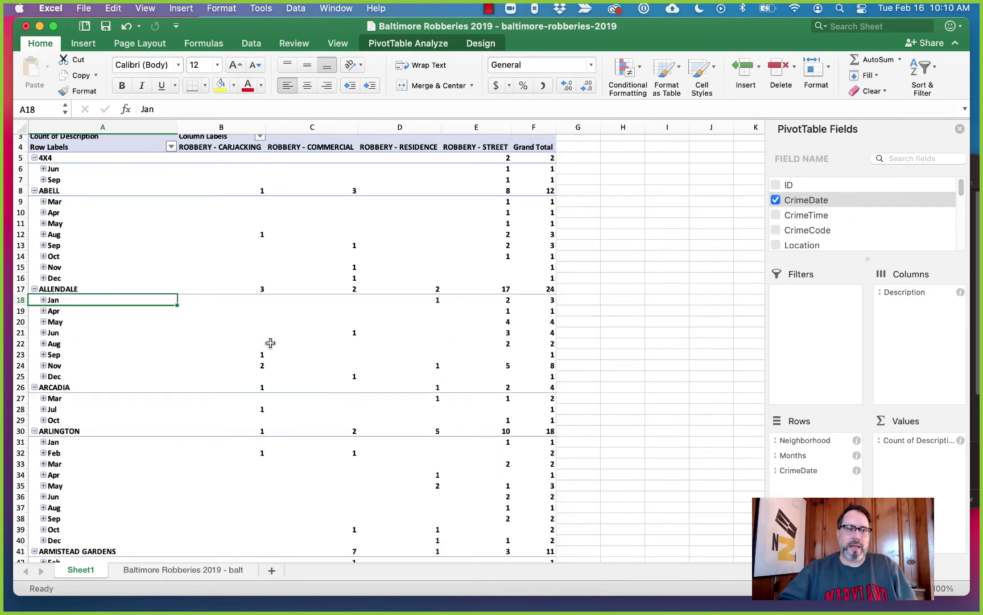
Review the monthly neighborhood breakdown and the available PivotTable fields, and compare them with the source robberies sheet, finishing on the source sheet
scroll(270, 342, down, 10)
scroll(270, 342, up, 10)
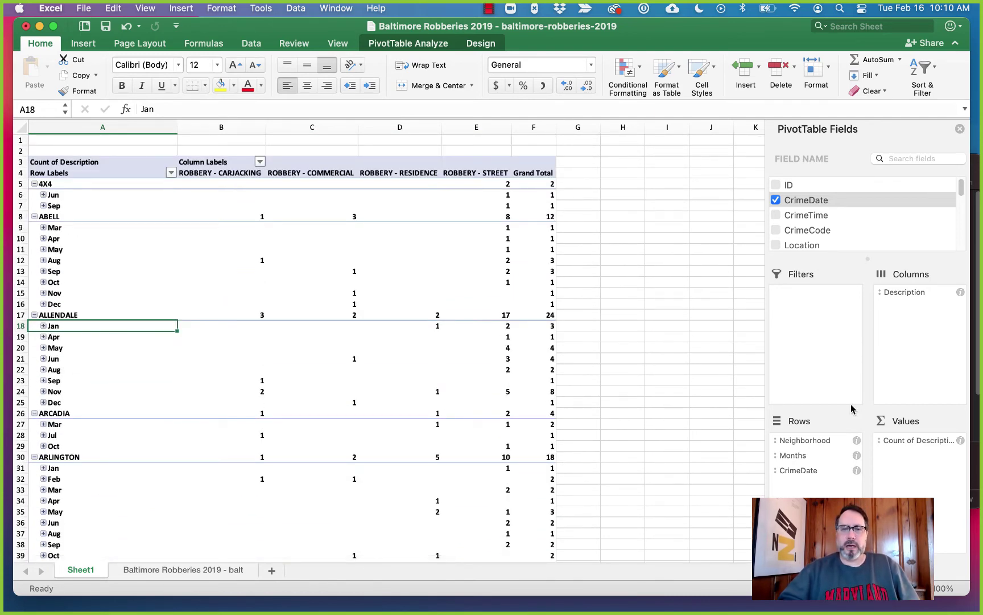
scroll(852, 245, down, 5)
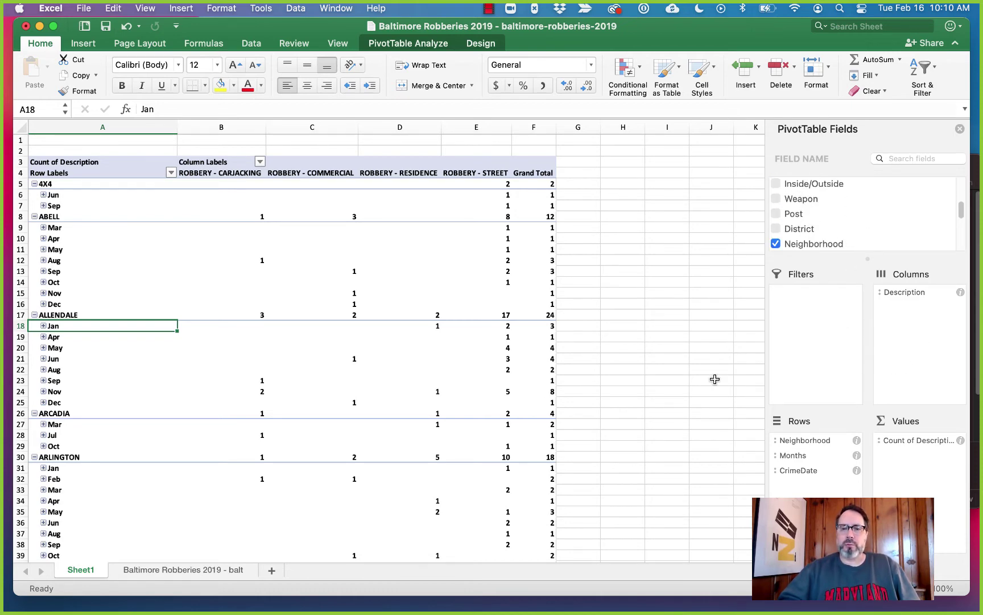
scroll(854, 220, up, 5)
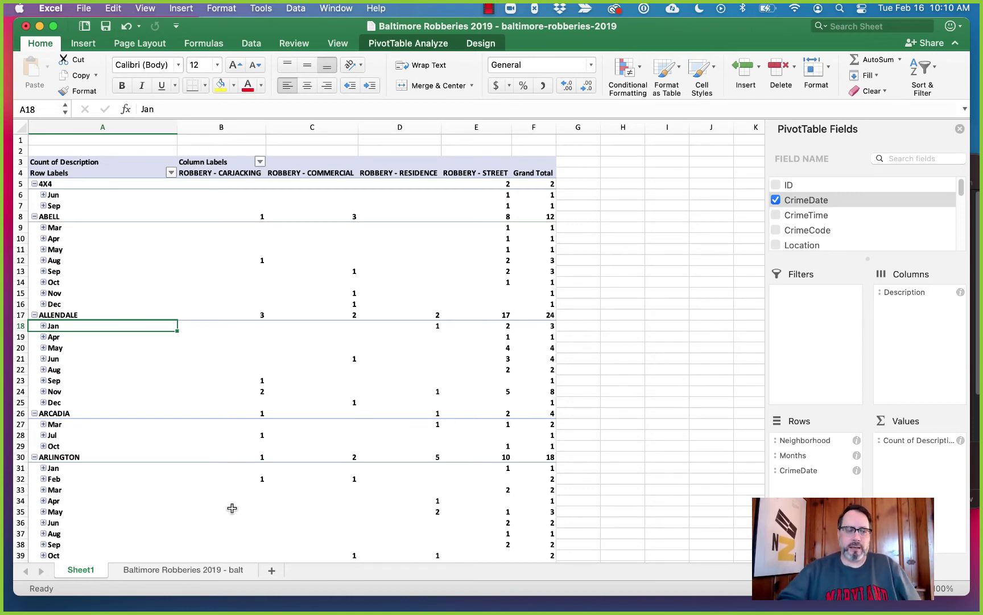
click(217, 570)
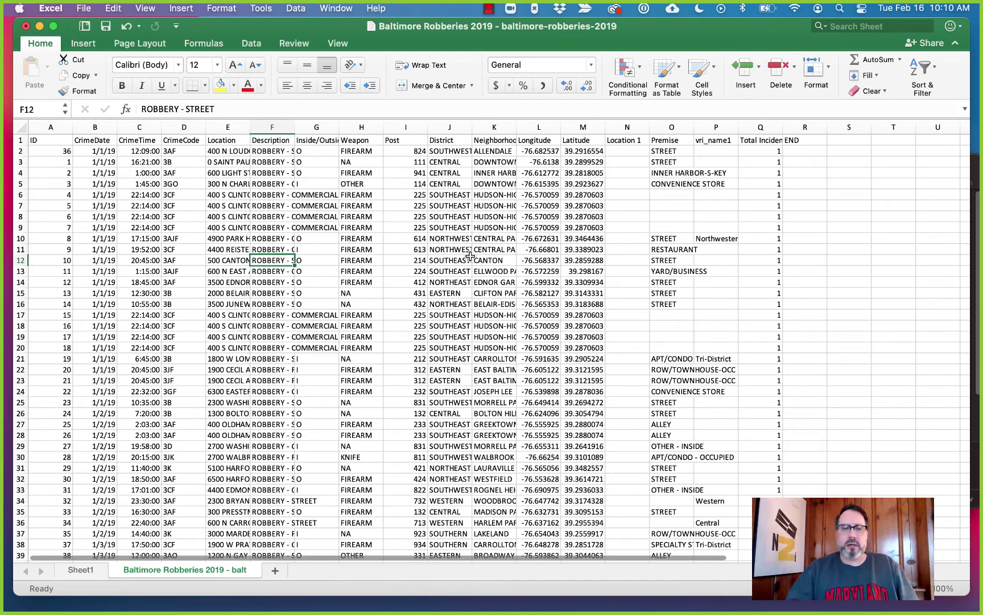
click(74, 569)
click(480, 246)
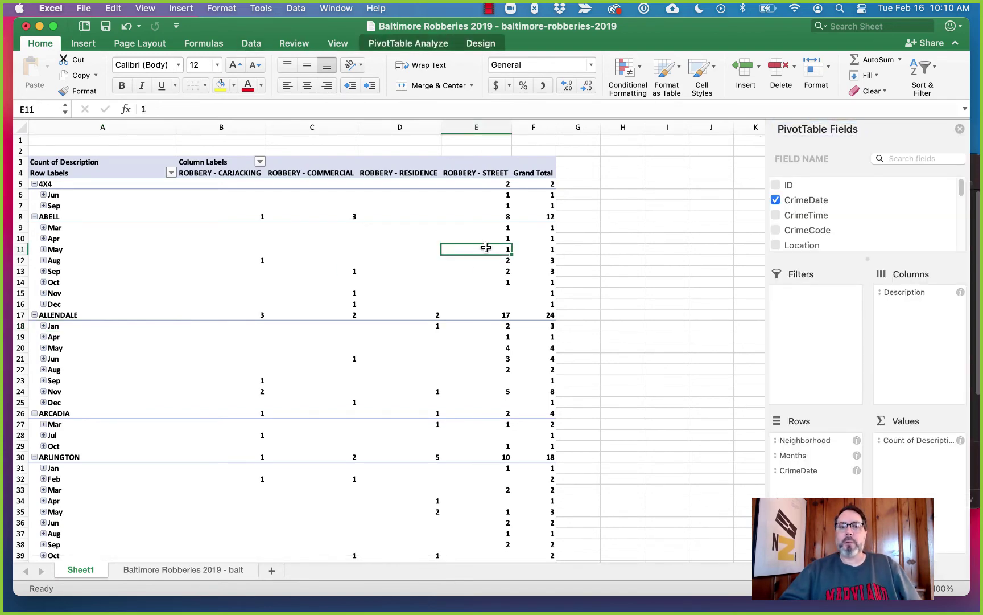
click(220, 569)
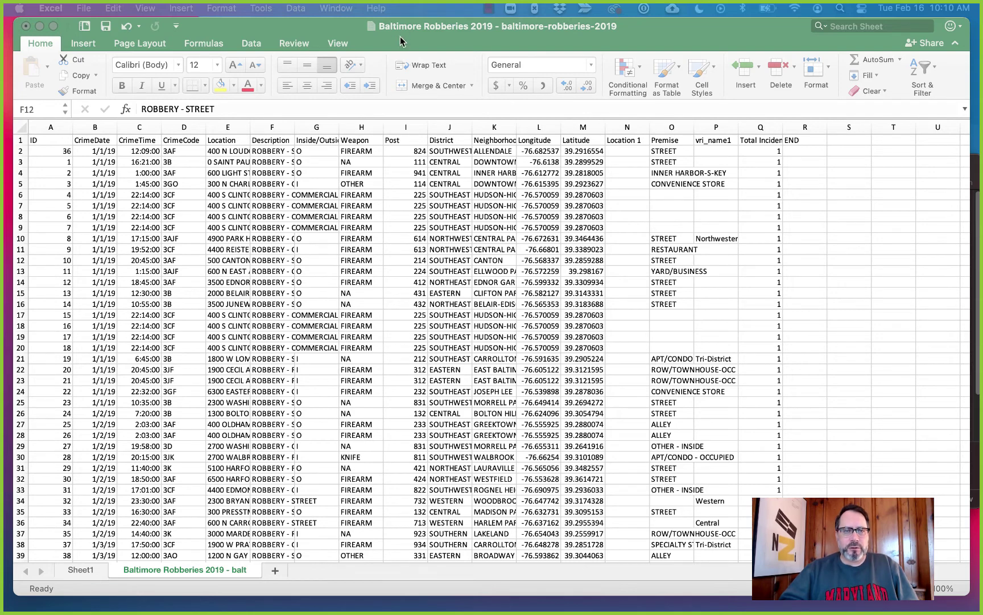
drag(400, 41, 395, 41)
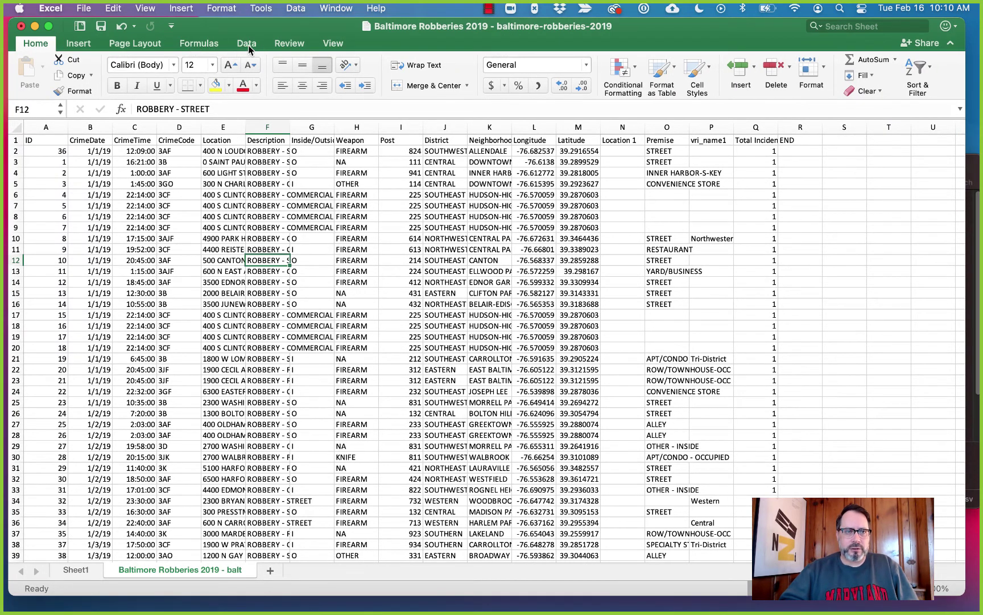
Turn on filtering for the robberies data and filter the Description column to ROBBERY - CARJACKING
click(246, 44)
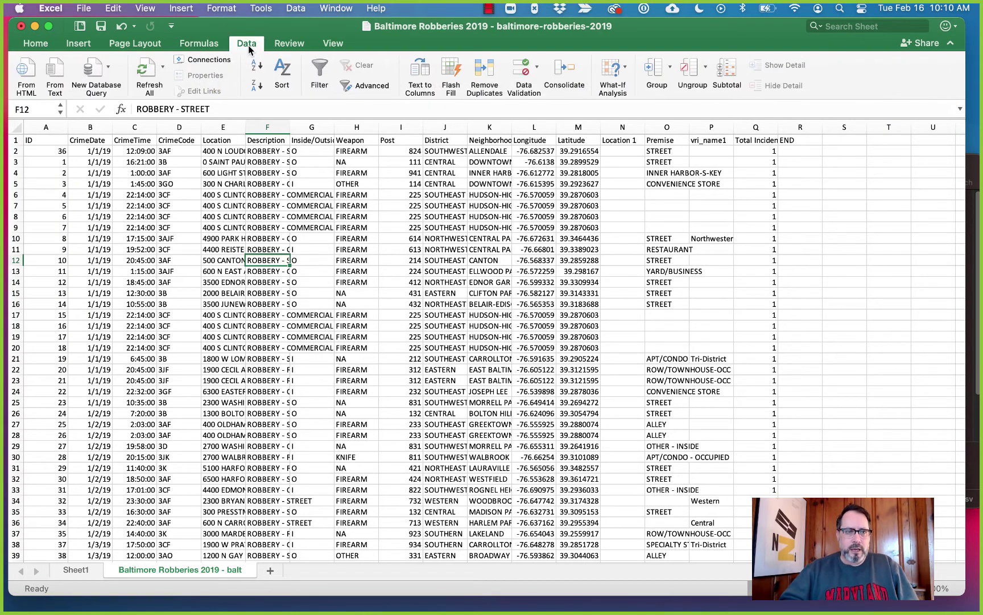
click(319, 69)
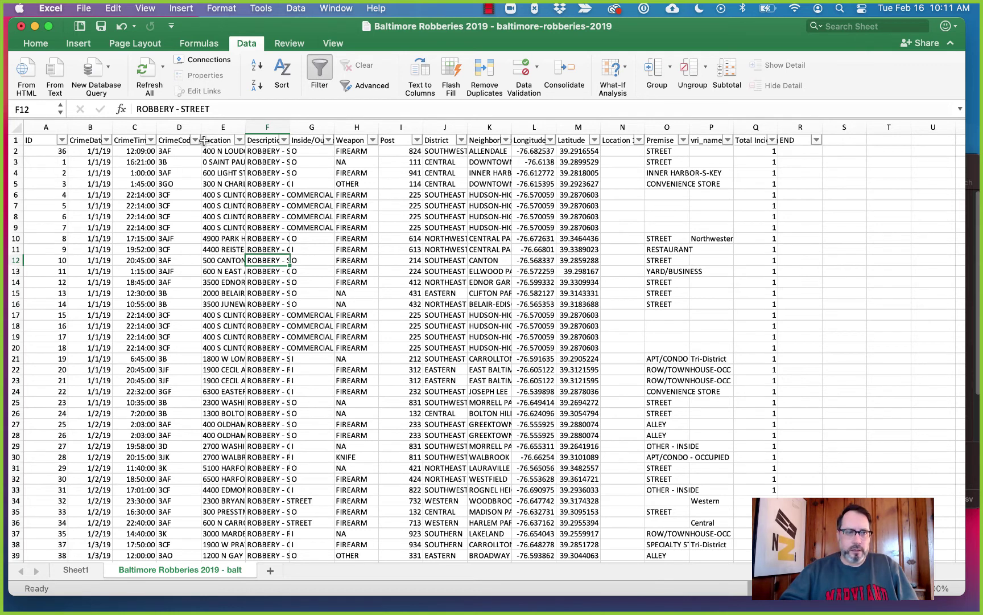
click(284, 140)
click(323, 232)
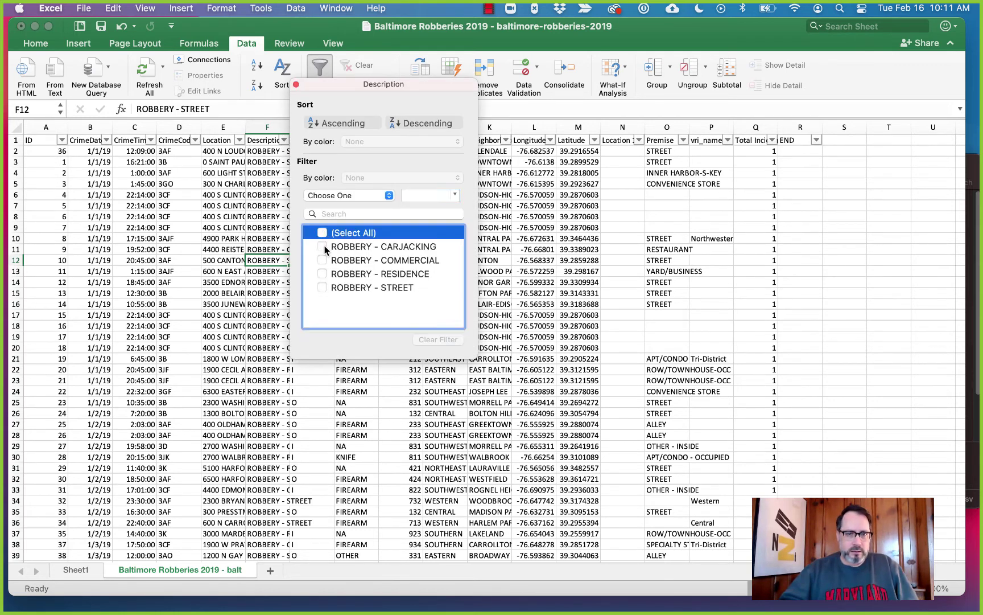
click(323, 247)
click(296, 84)
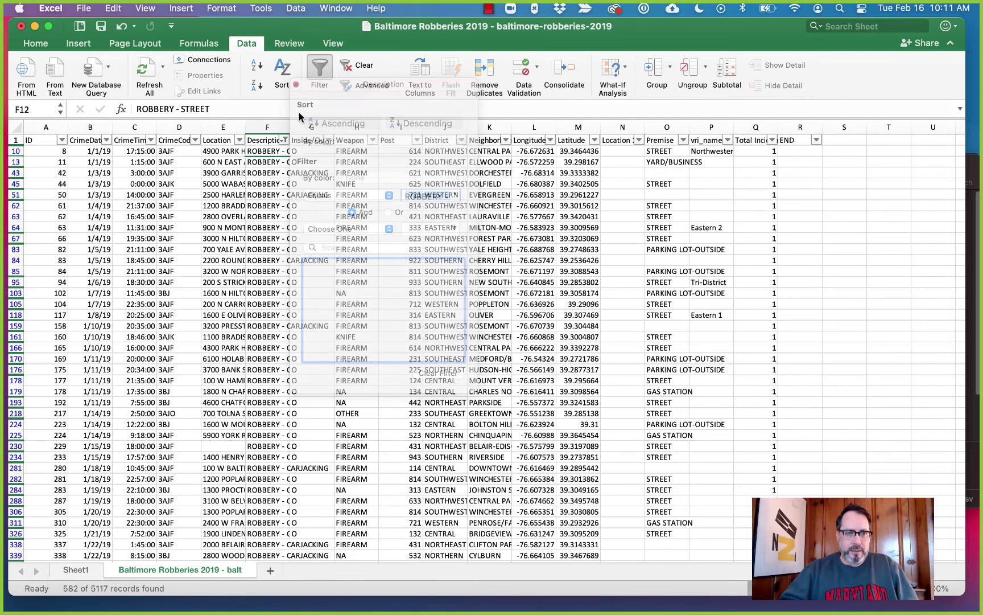
Filter the District column to CENTRAL
click(461, 140)
click(499, 233)
click(500, 247)
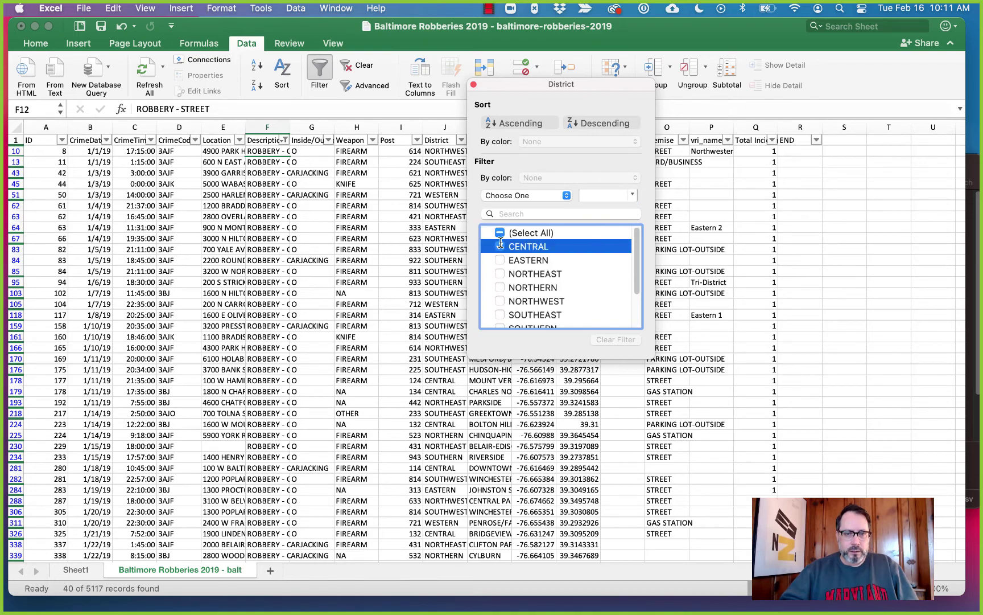
click(475, 86)
Look through the filtered Central district carjacking records and turn off filtering for the sheet
scroll(717, 385, down, 5)
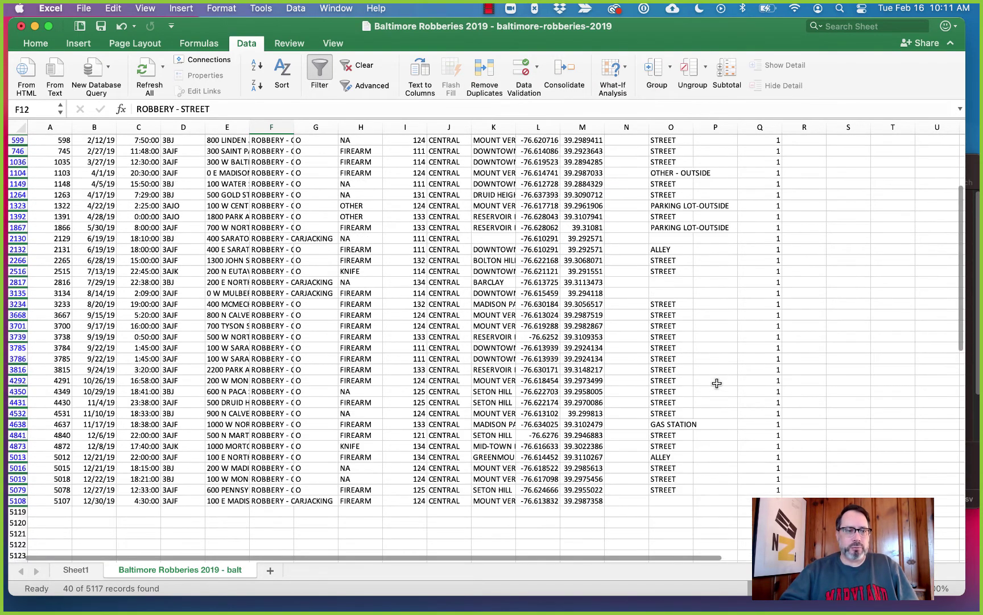
scroll(717, 384, up, 10)
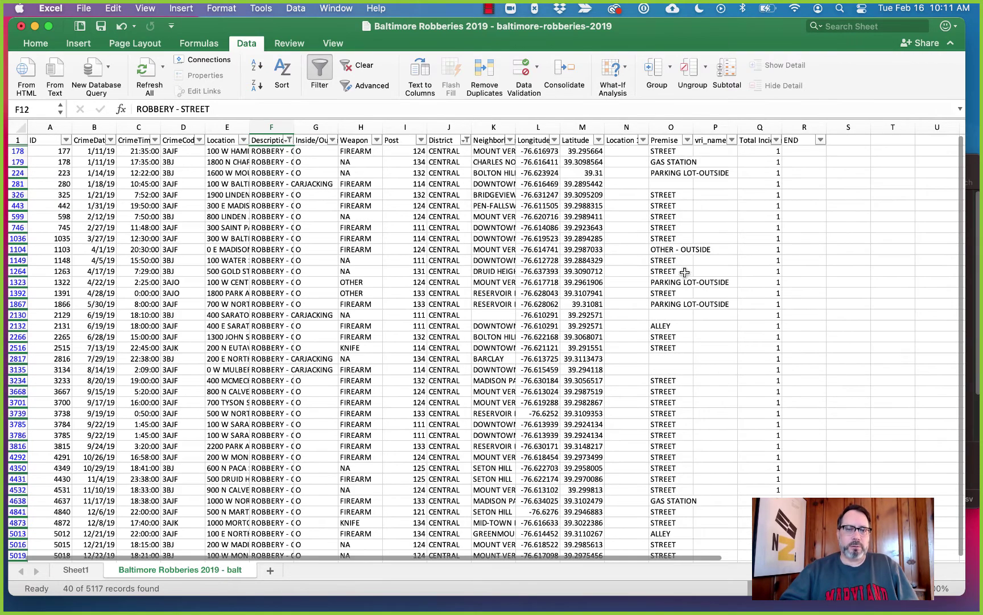
scroll(568, 330, down, 5)
scroll(569, 331, up, 6)
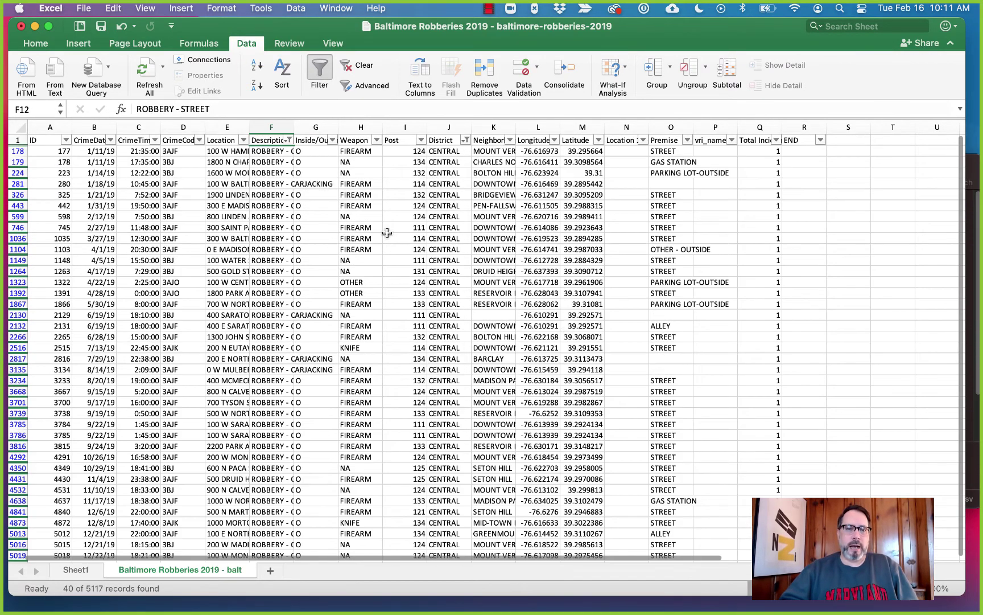
scroll(569, 353, down, 3)
scroll(577, 361, up, 3)
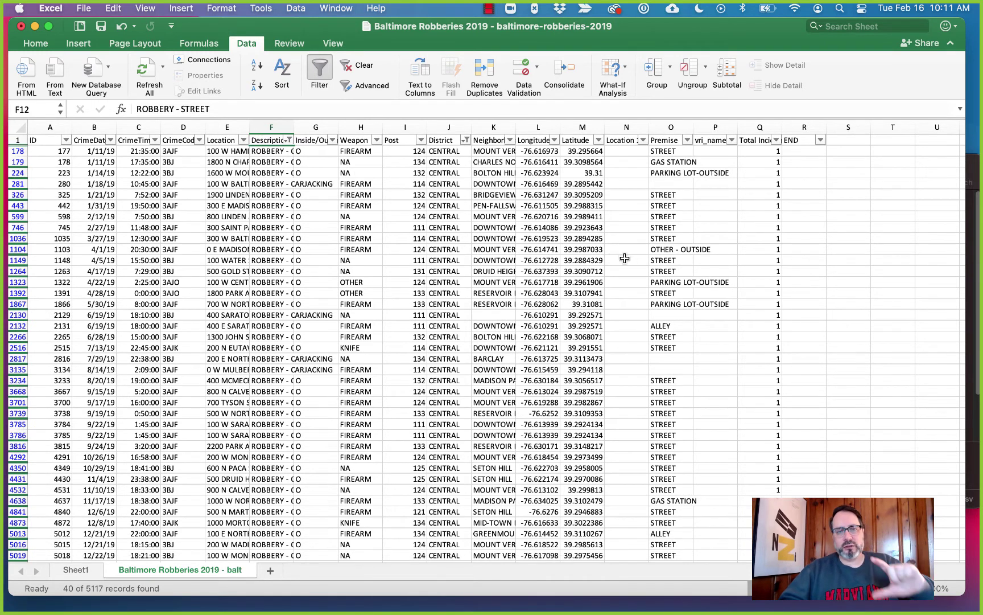
click(316, 71)
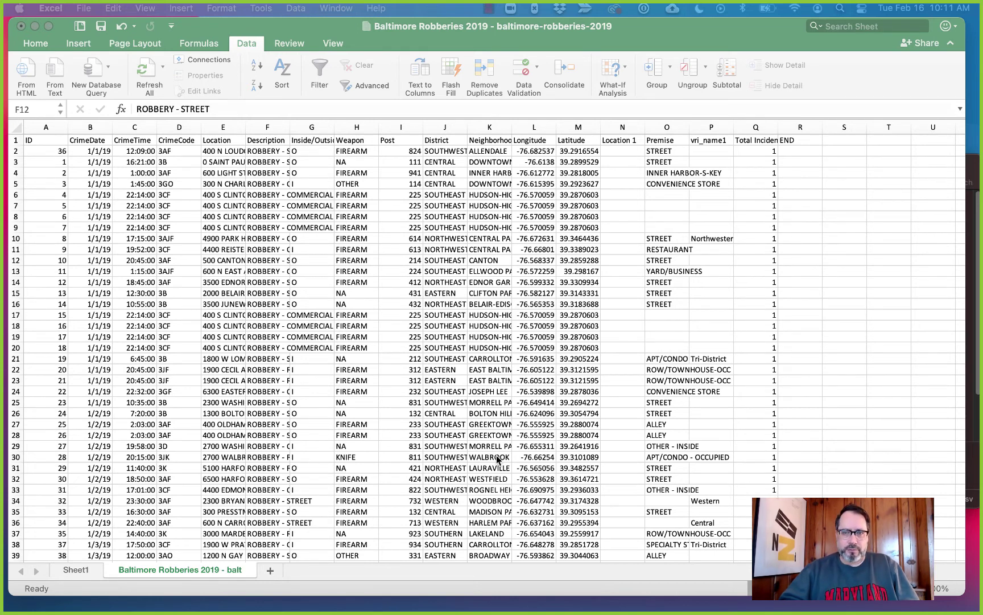
Check the summary statistics for rows 1 to 32, the Post values in I2:I29, and rows 2 to 27
click(490, 336)
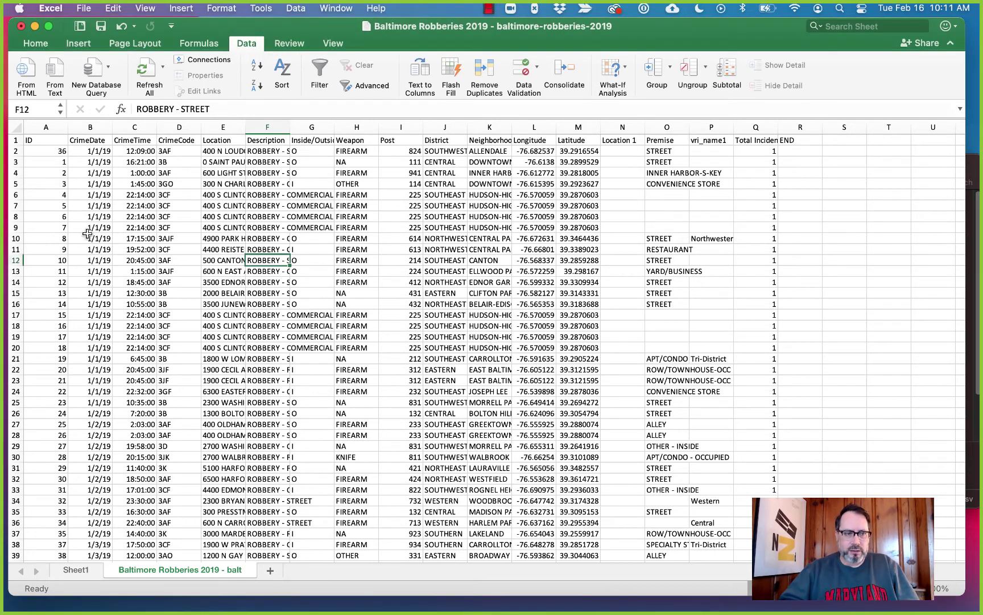
click(104, 227)
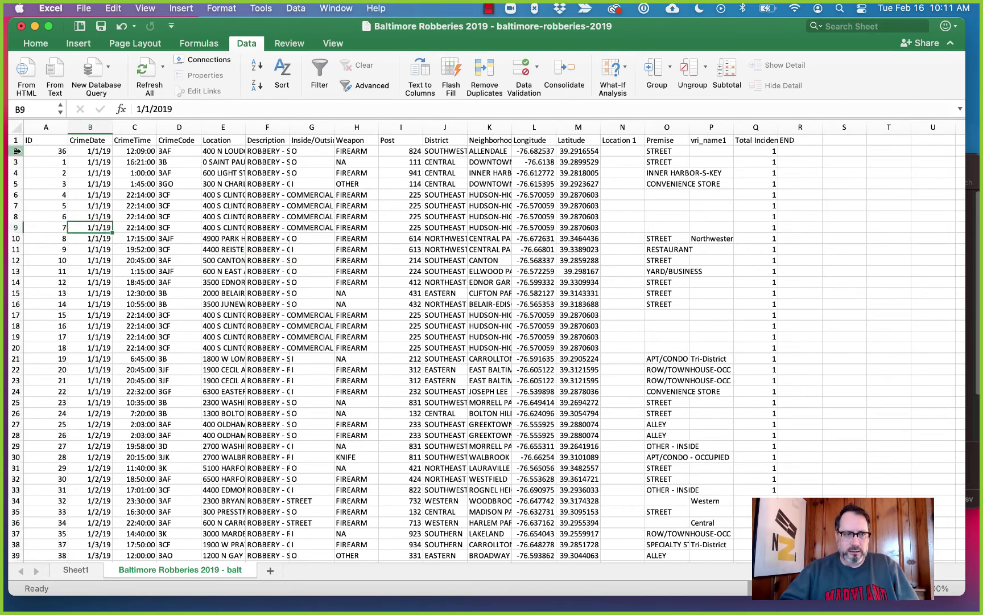
drag(17, 140, 674, 482)
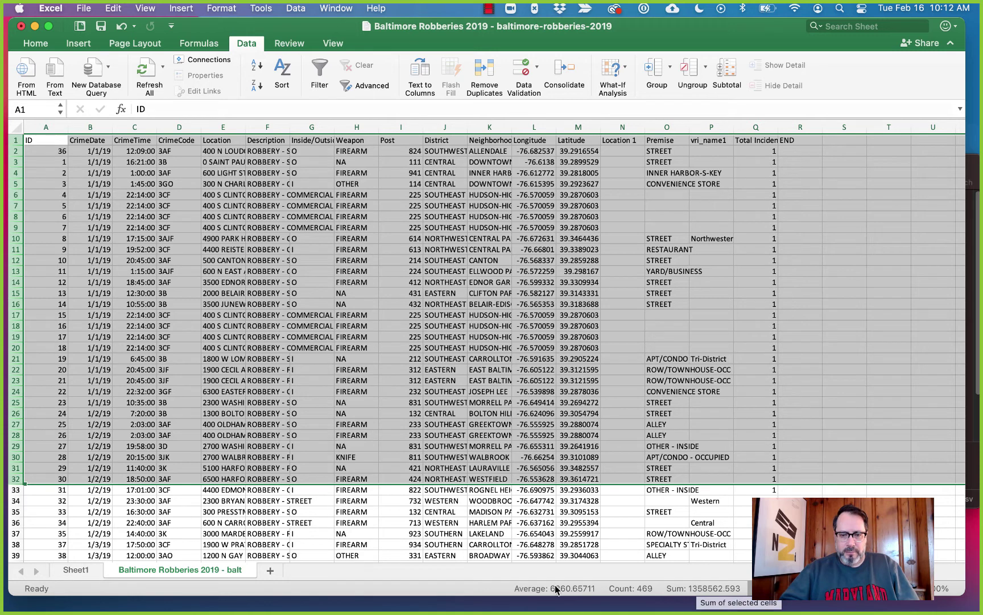
click(726, 252)
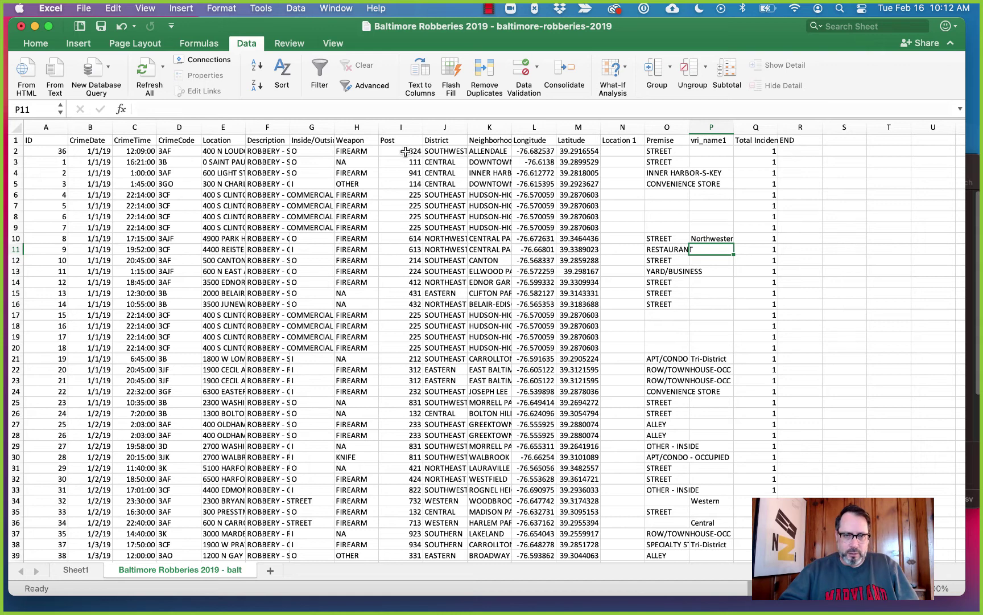
drag(414, 152, 420, 446)
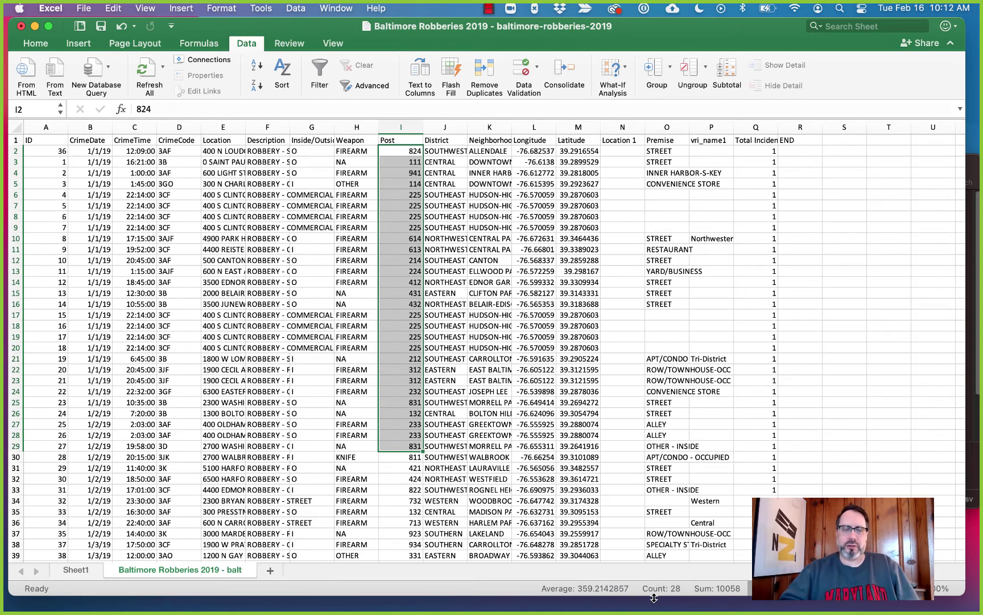
click(26, 215)
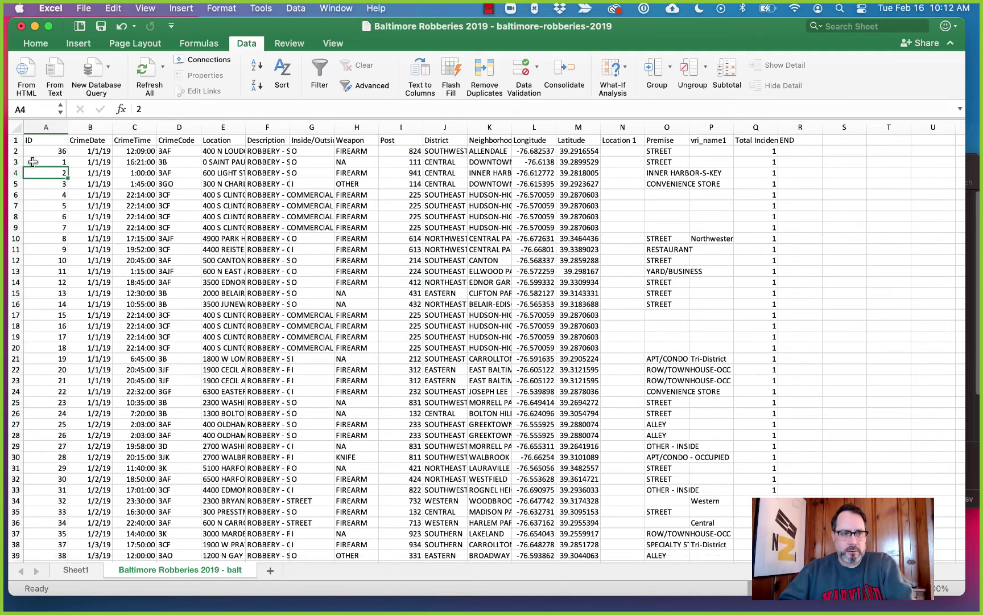
drag(17, 151, 350, 420)
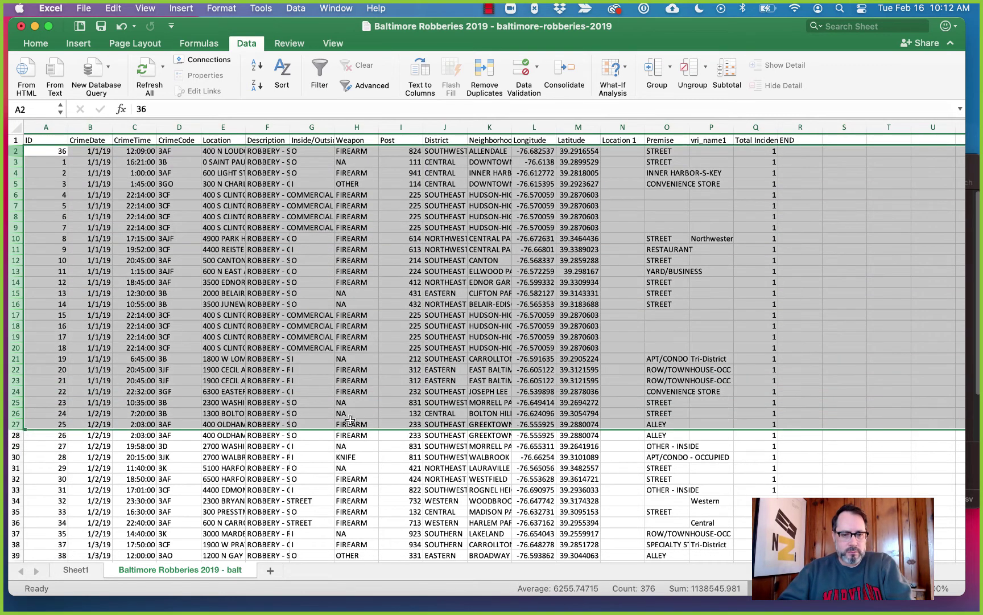
click(350, 421)
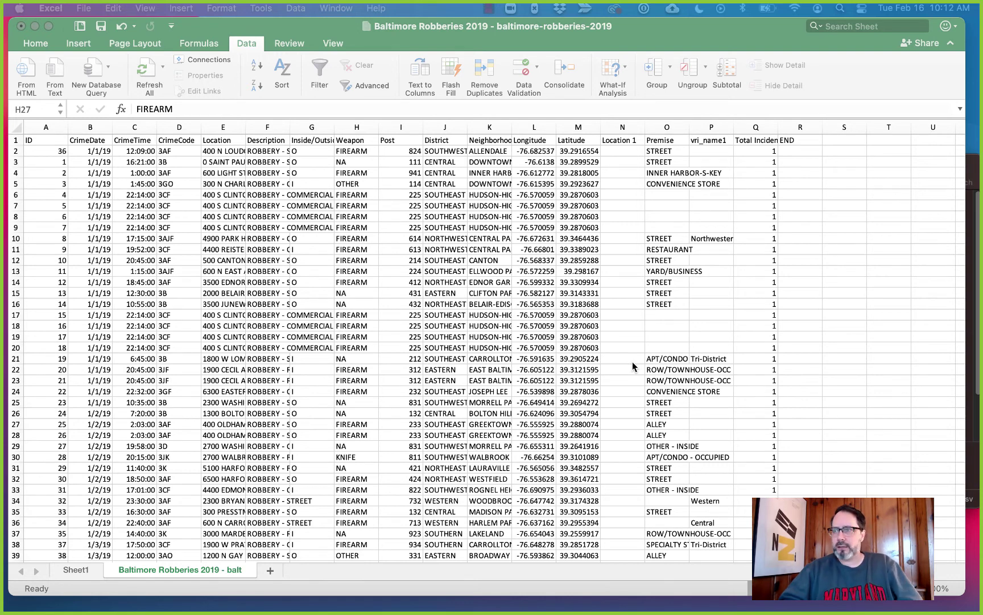
Insert a blank column between Total Incidents and END
click(798, 126)
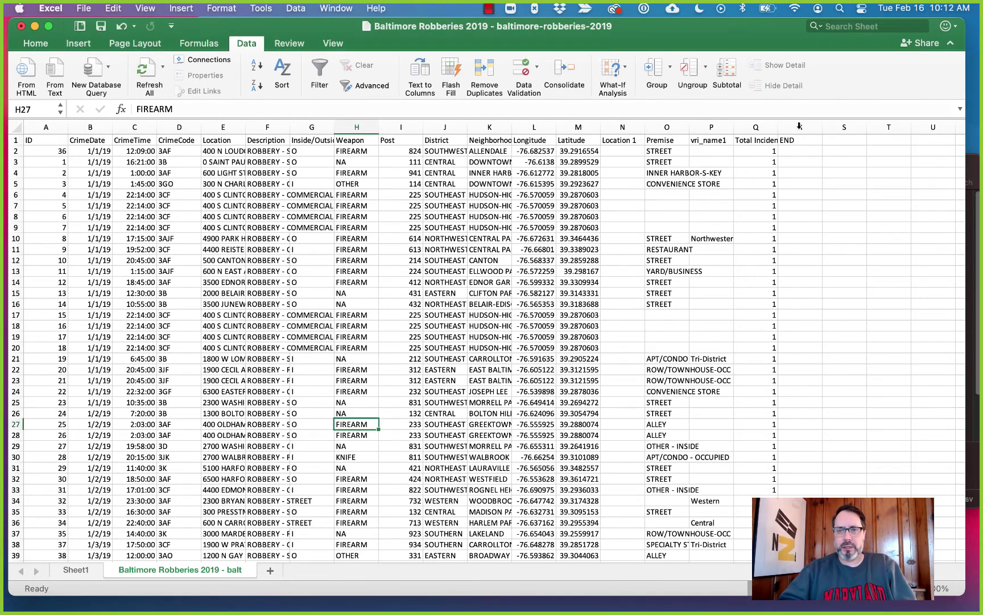
right_click(793, 130)
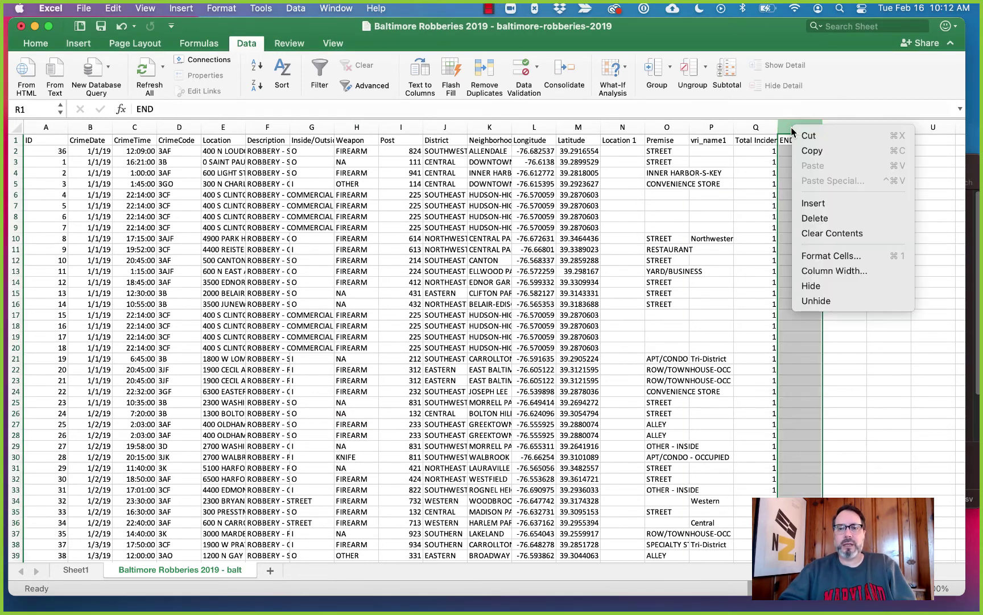
click(819, 203)
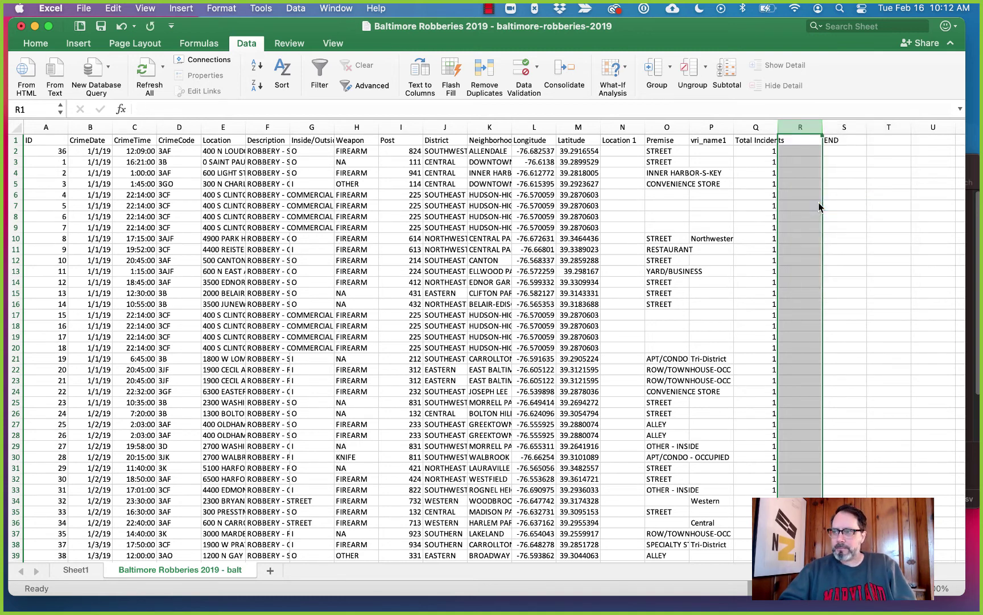
click(868, 179)
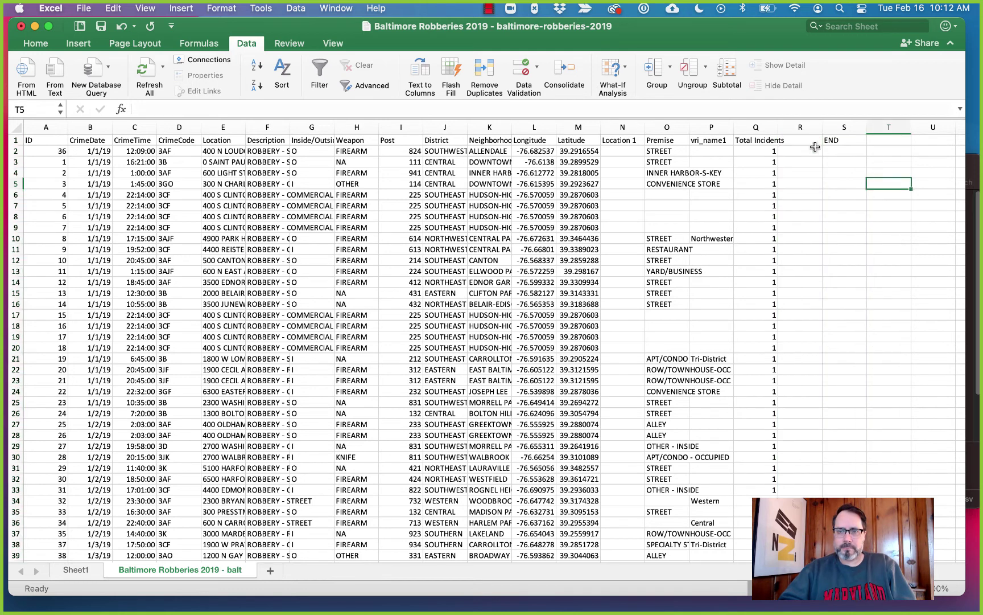
Widen the Total Incidents column and the blank column R, and enter the header Carjackings in R1
click(808, 144)
drag(780, 128, 877, 127)
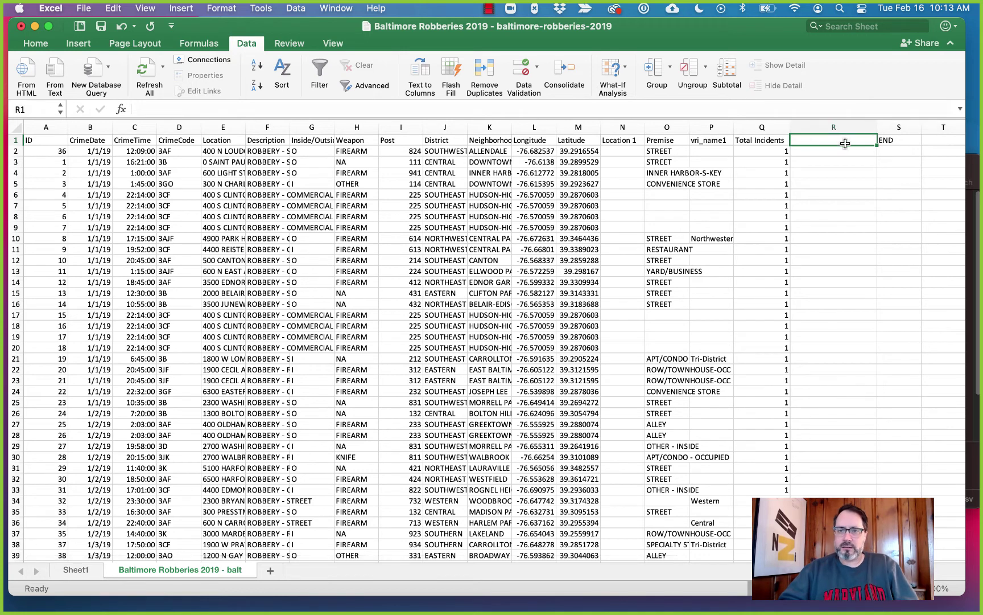
text(Carjackings)
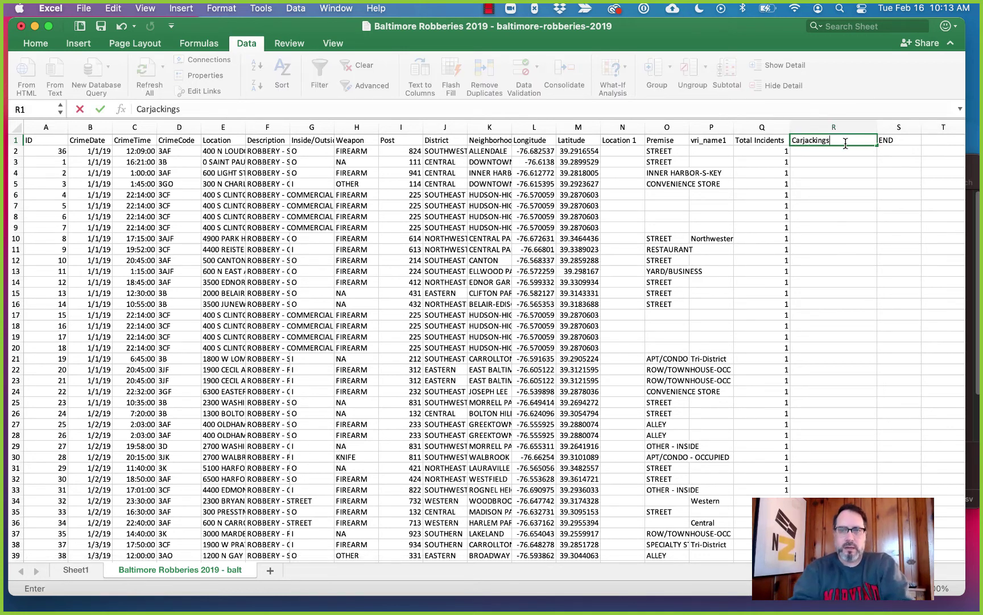
key(Return)
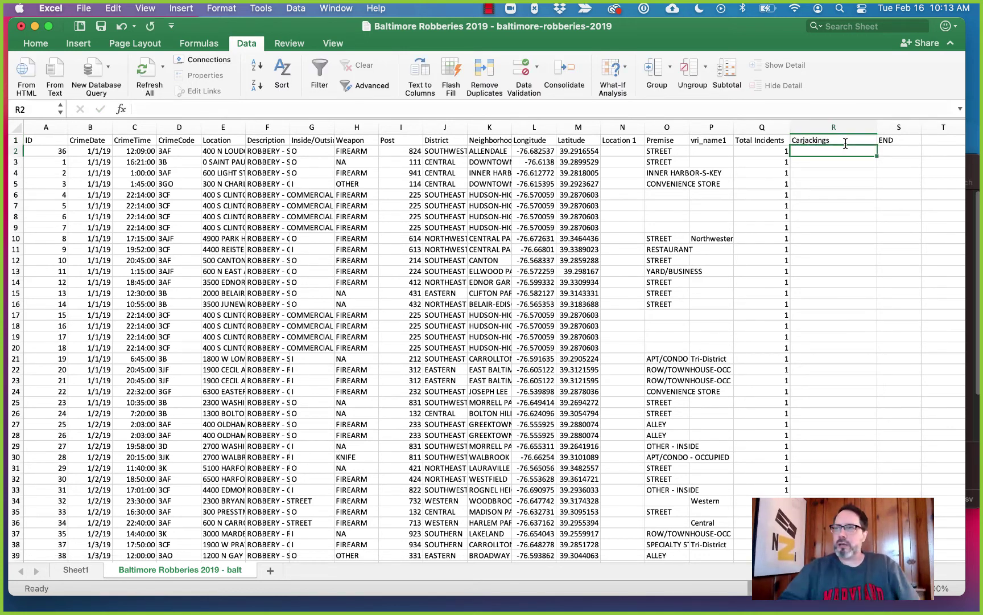
Compare the empty cells of the Carjackings column with the robbery types in the Description column
click(832, 166)
click(838, 199)
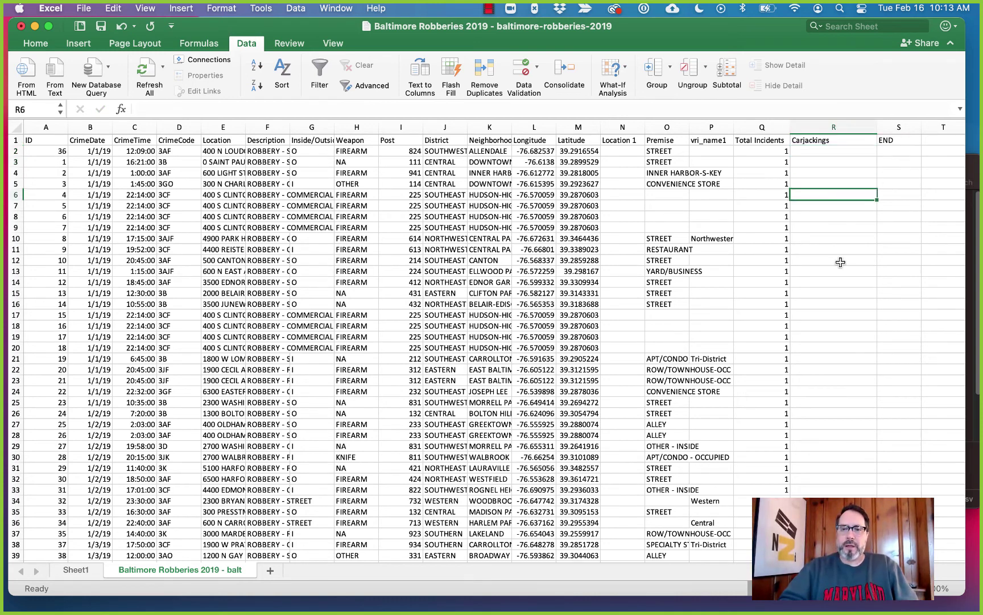
click(839, 262)
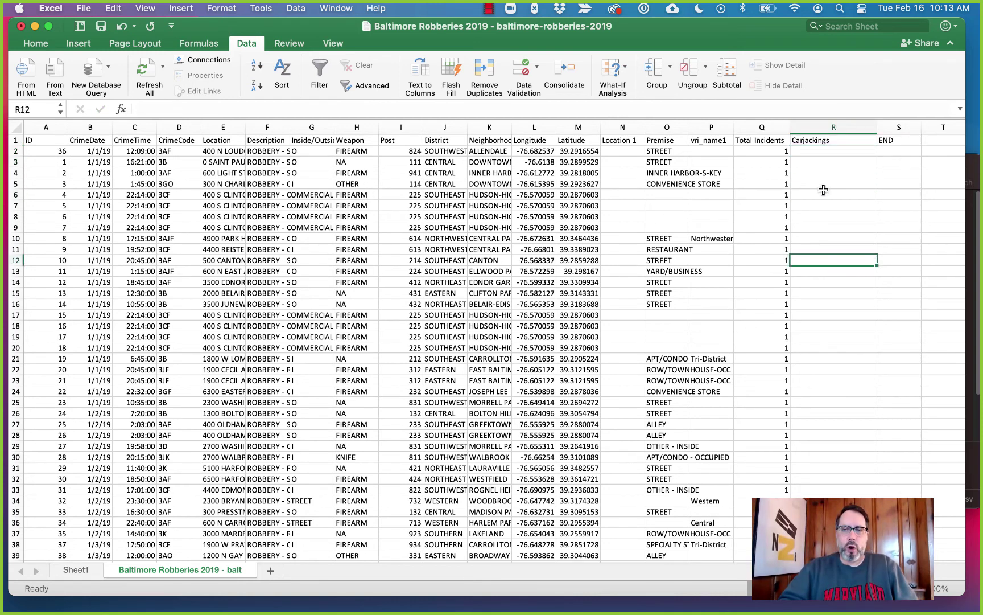
click(815, 151)
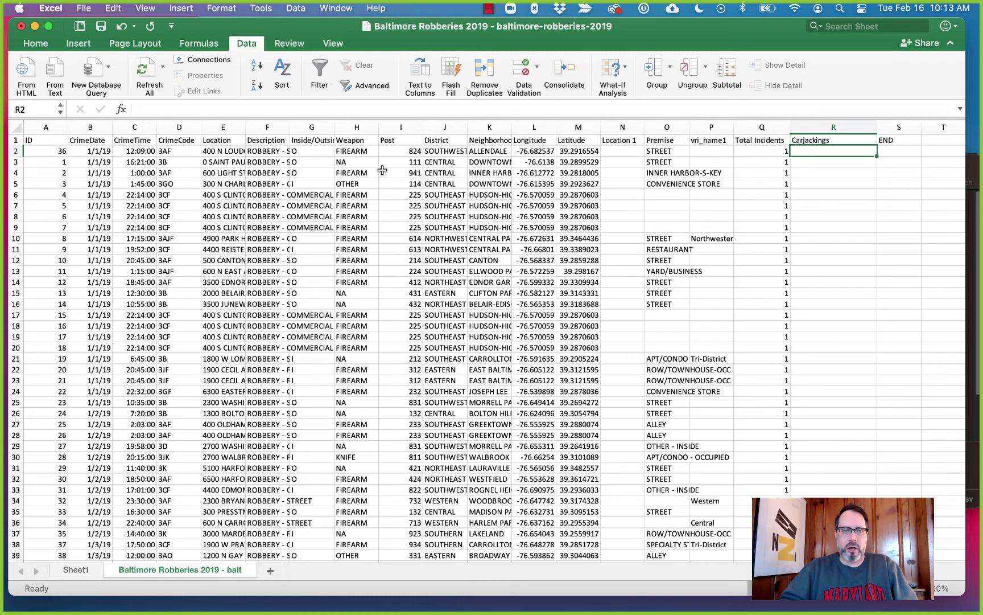
click(260, 144)
click(261, 152)
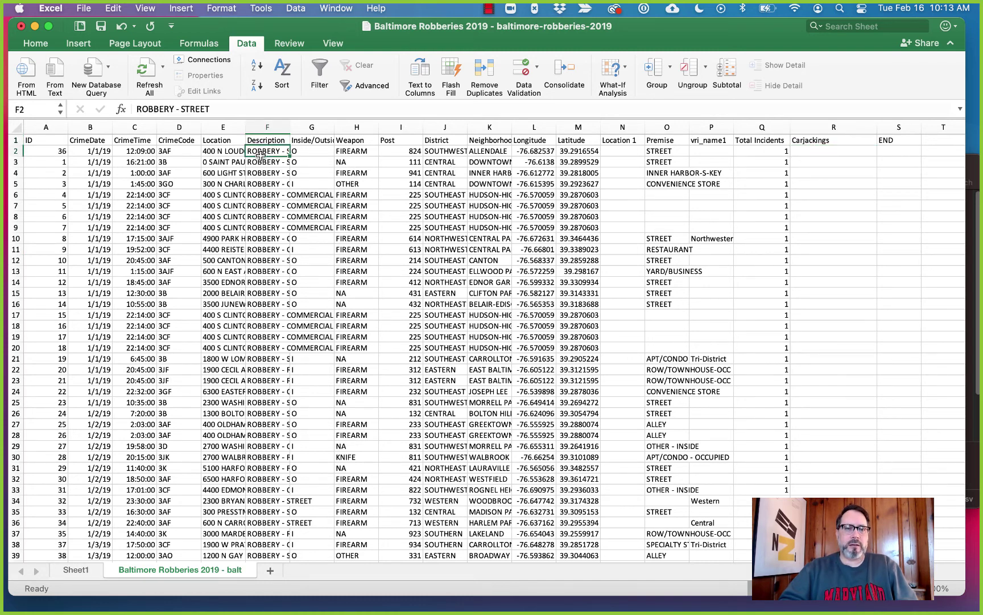
click(268, 195)
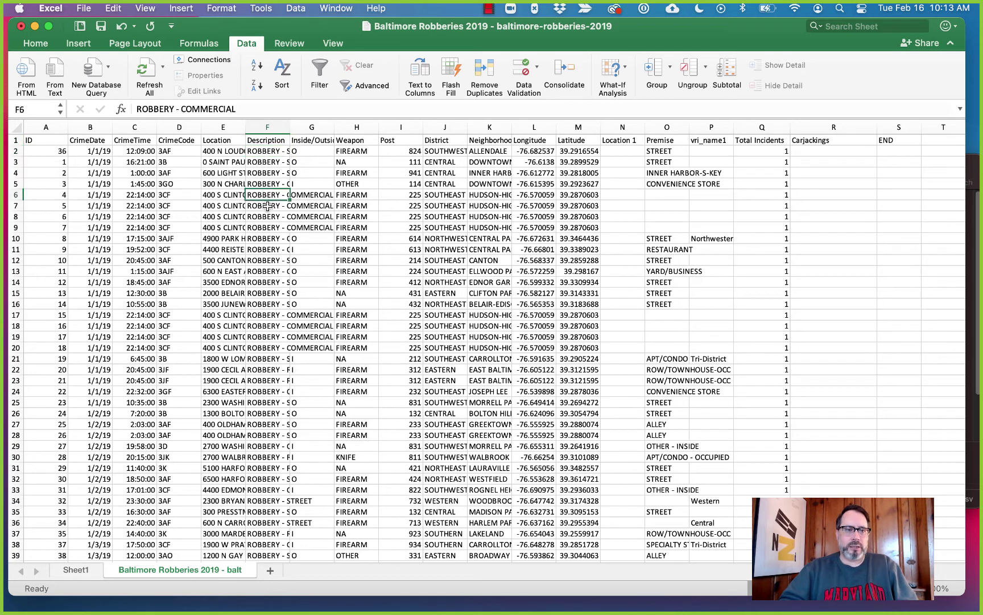
click(265, 238)
click(263, 183)
click(279, 140)
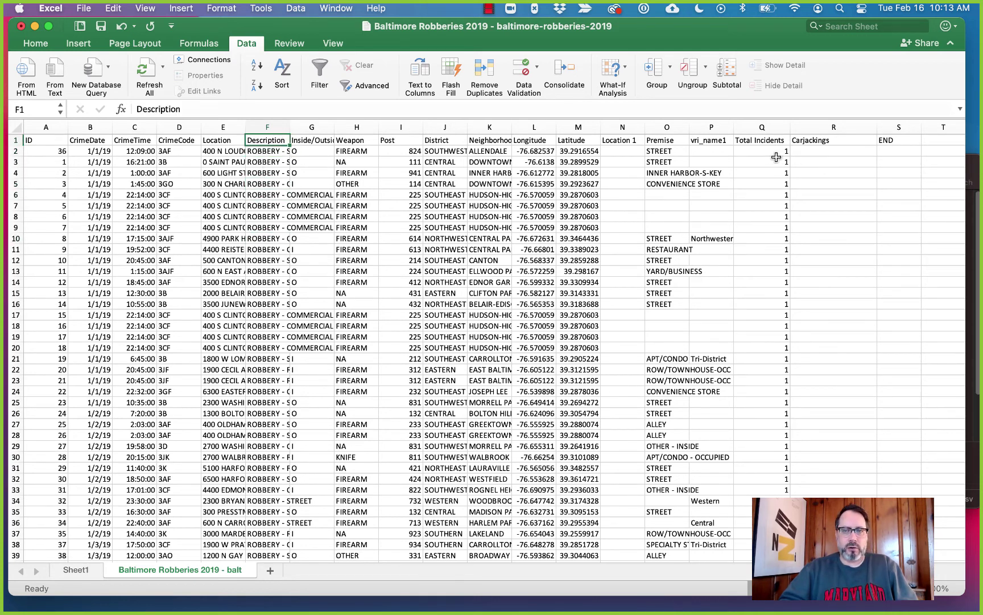
Try to enter the formula =(F2 ="ROBBERY - CARJACKING","Carjacking","Not Carjacking") in R2
click(829, 153)
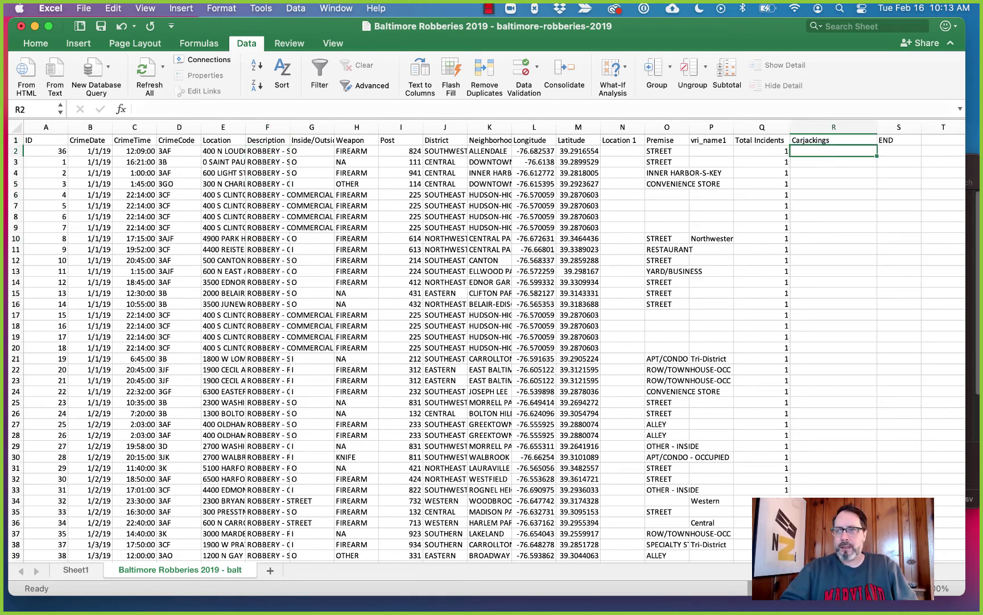
click(223, 112)
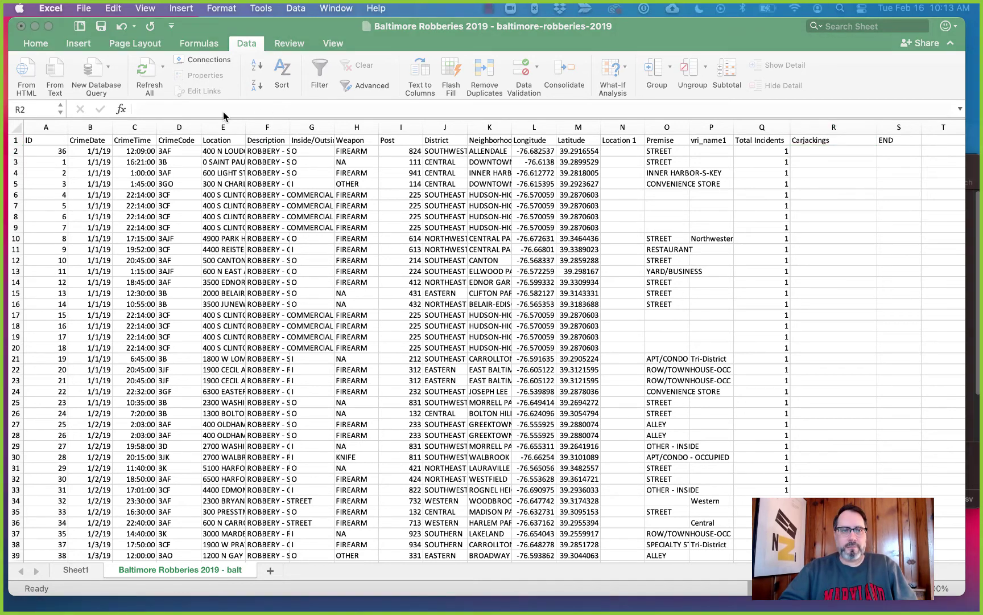
click(202, 109)
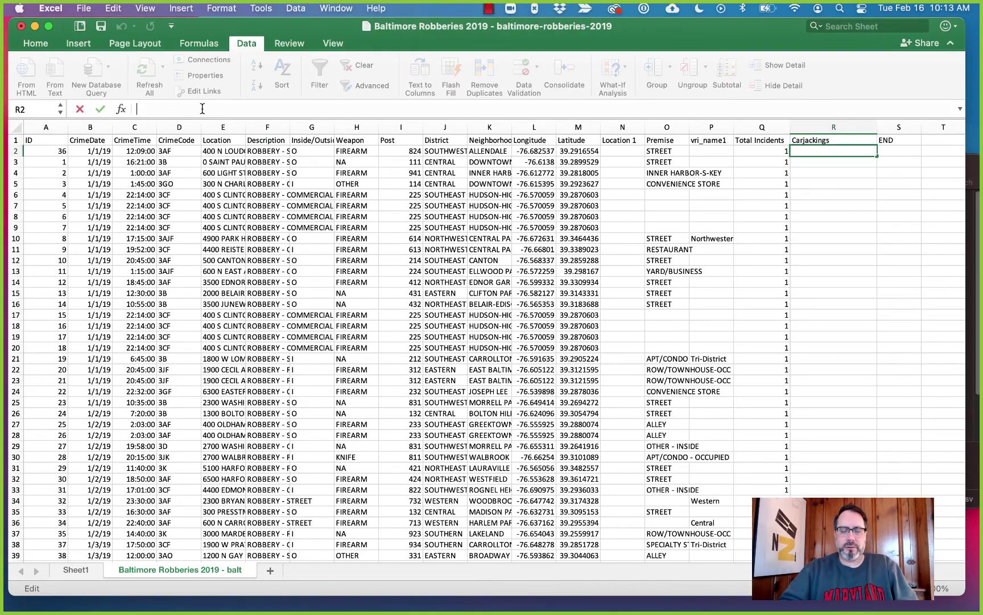
text(=)
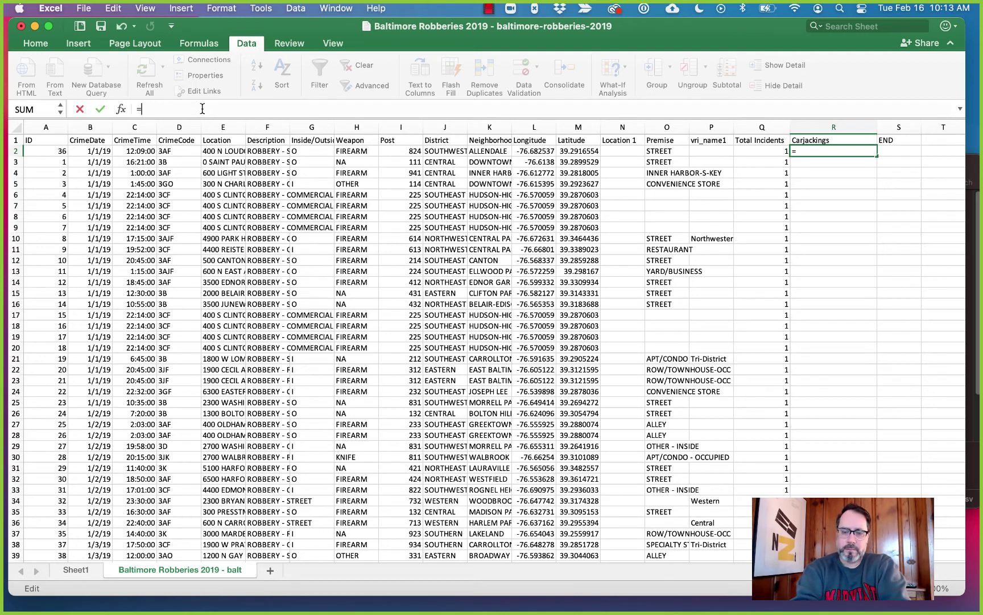
text(()
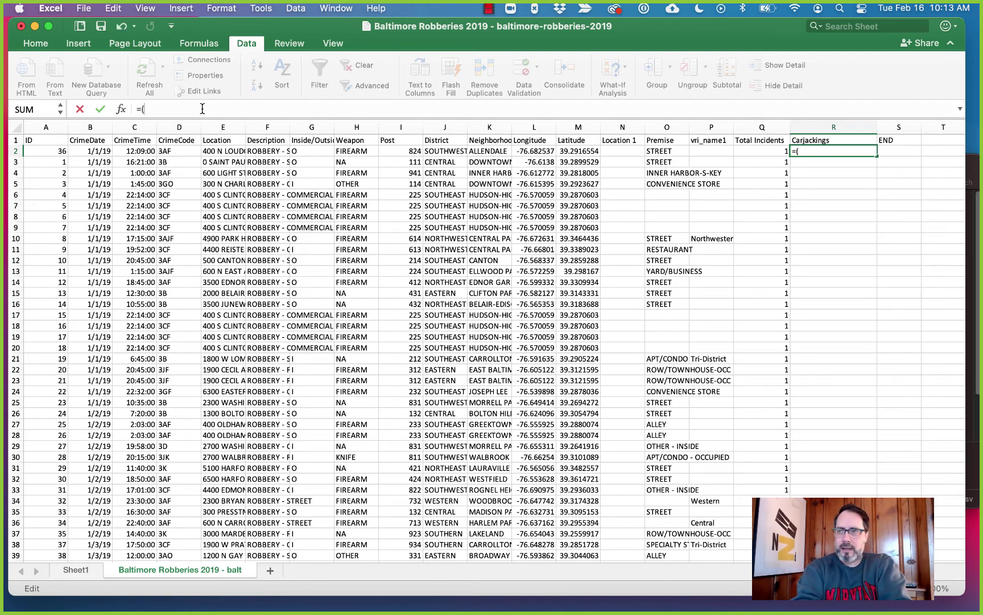
text(F@)
key(BackSpace)
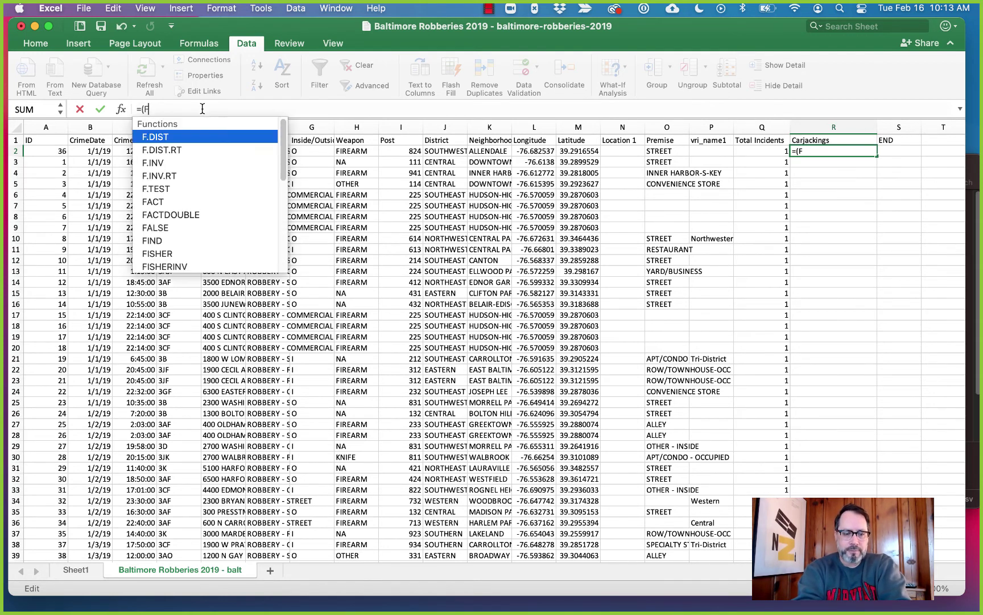
text(2 ="R)
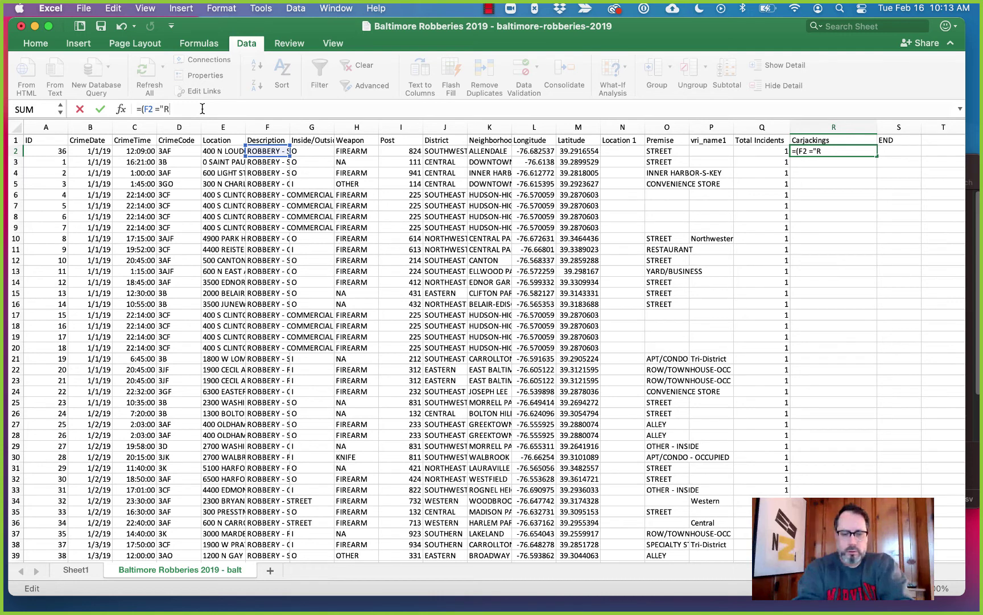
text(BERY)
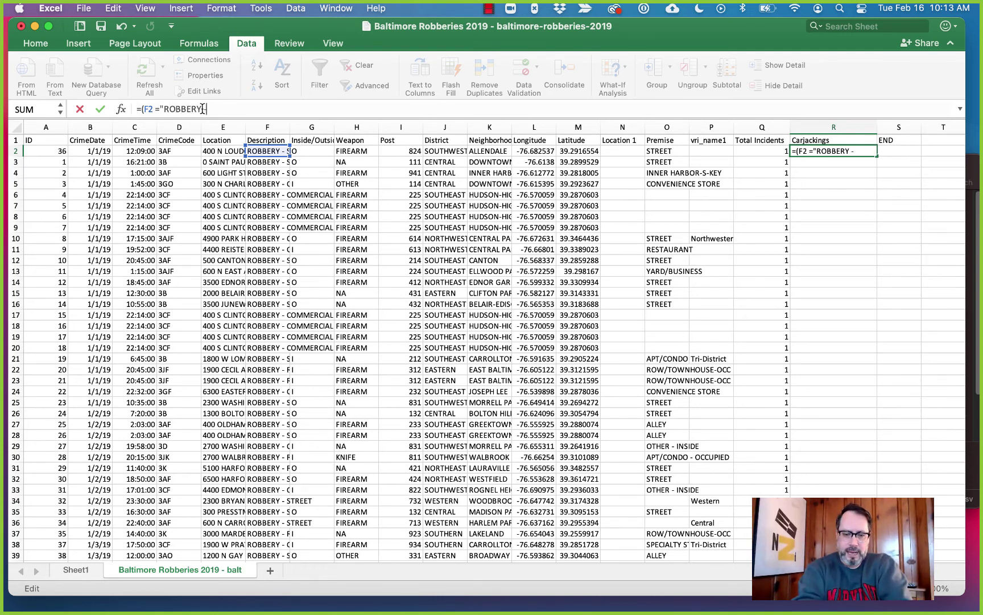
text( - CARJA)
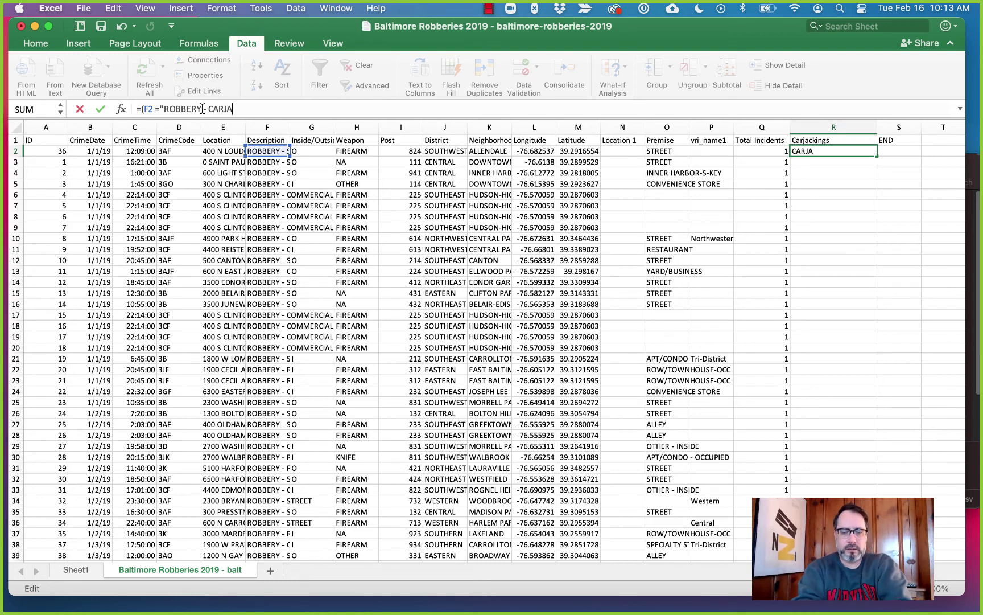
text(CKING",)
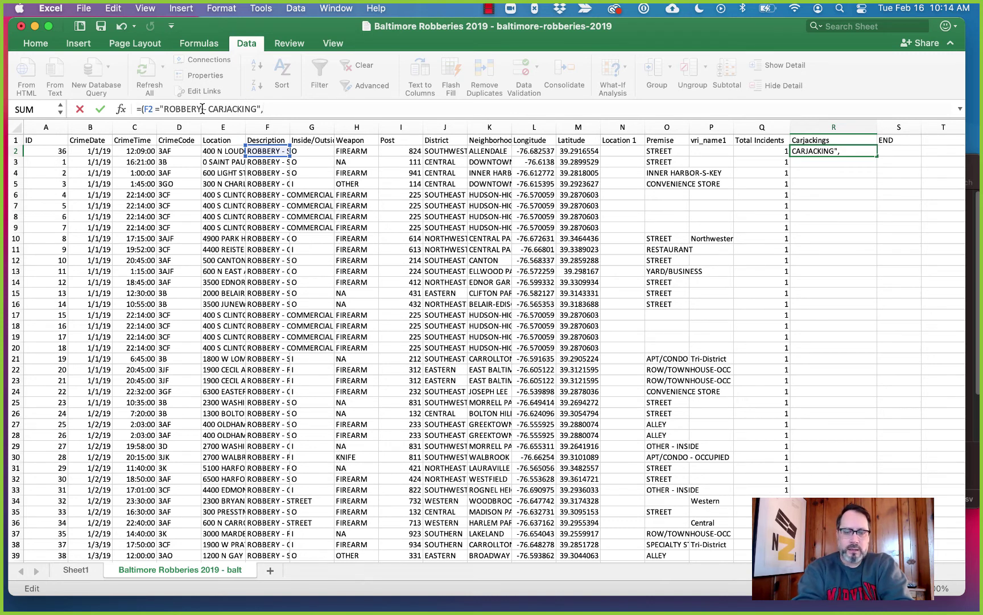
text("C)
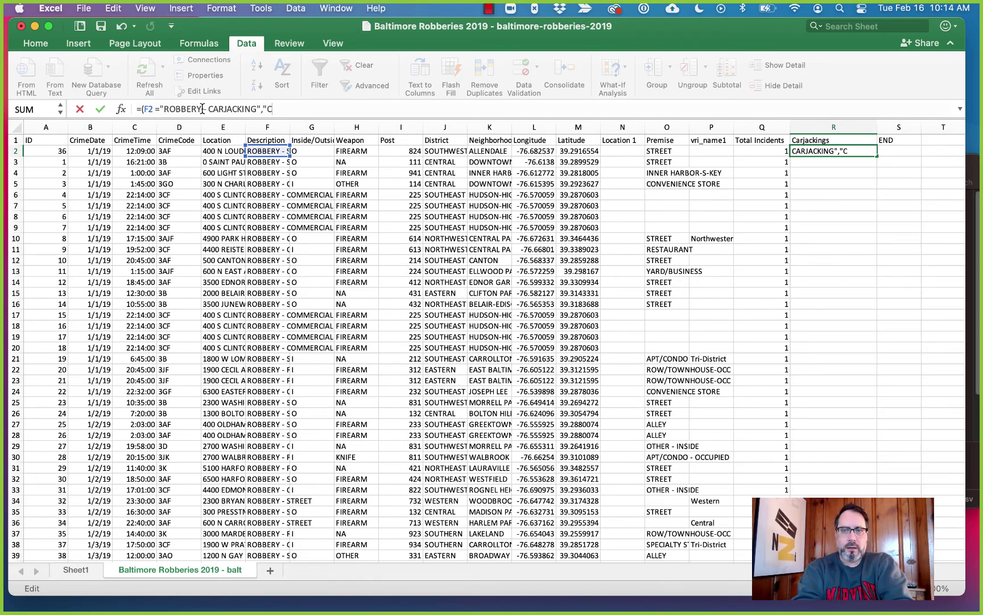
text(a)
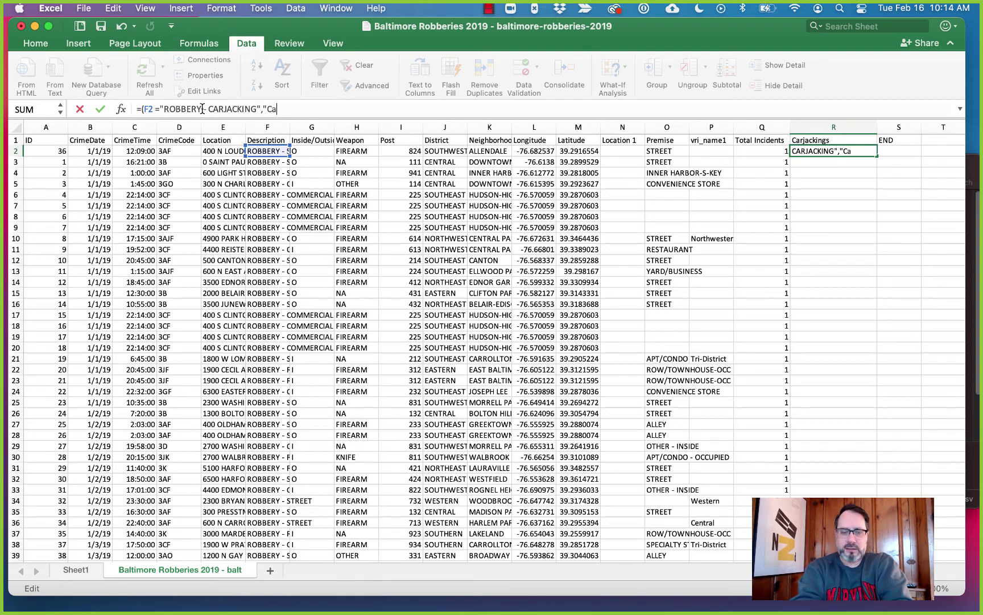
text(rjacking)
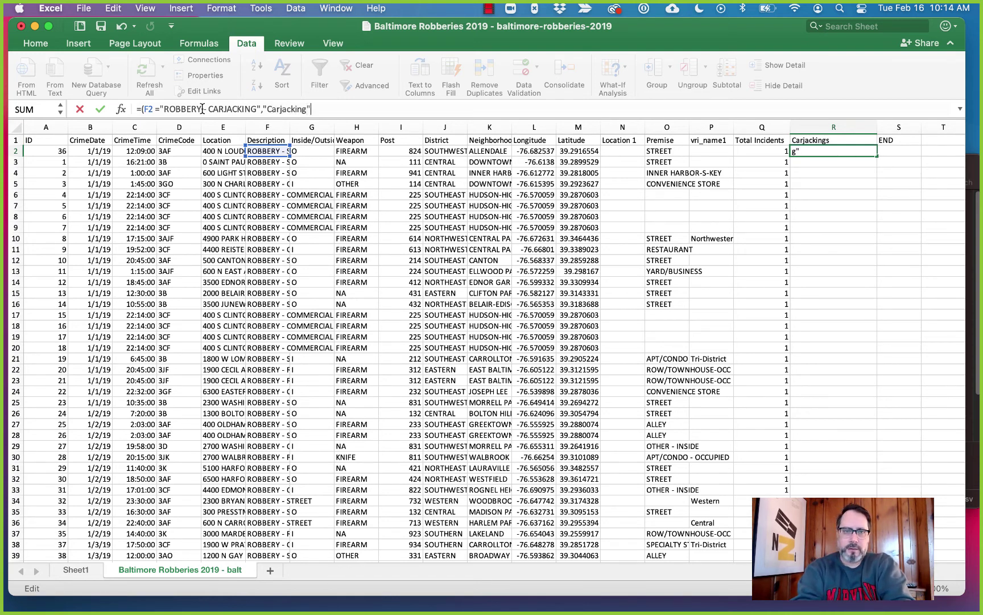
text(","No)
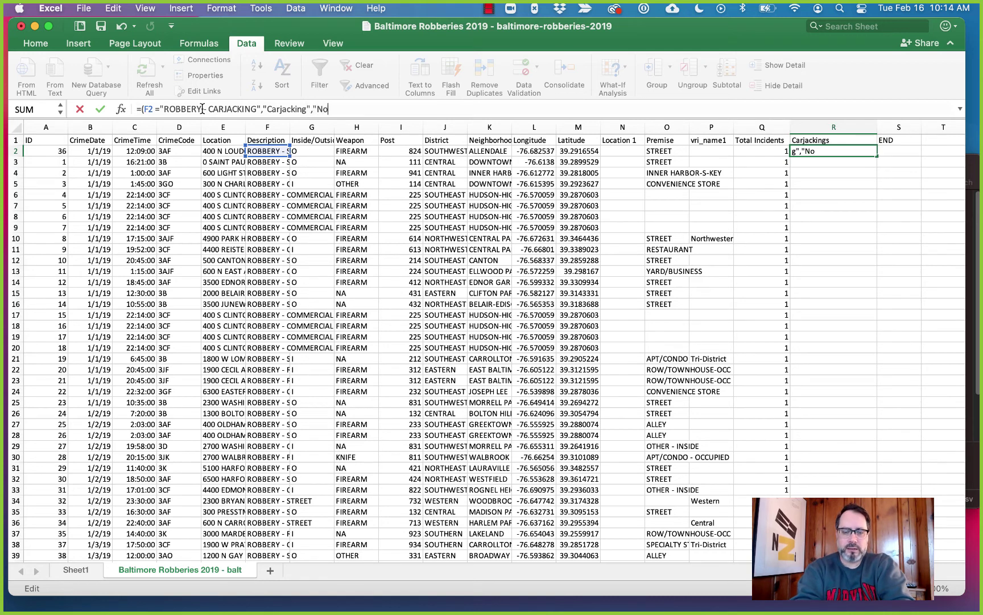
text(t Carj)
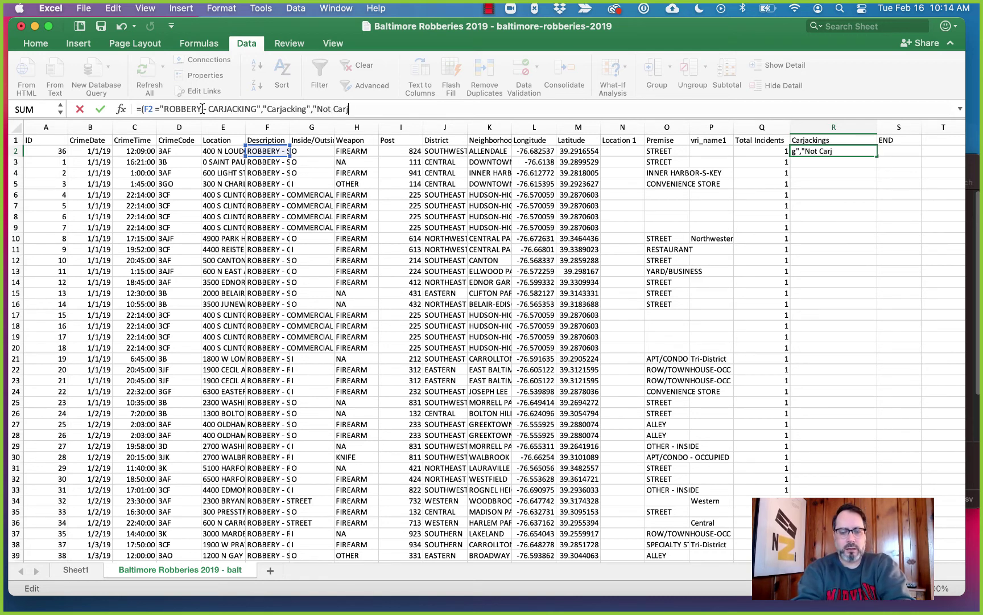
text(acking")
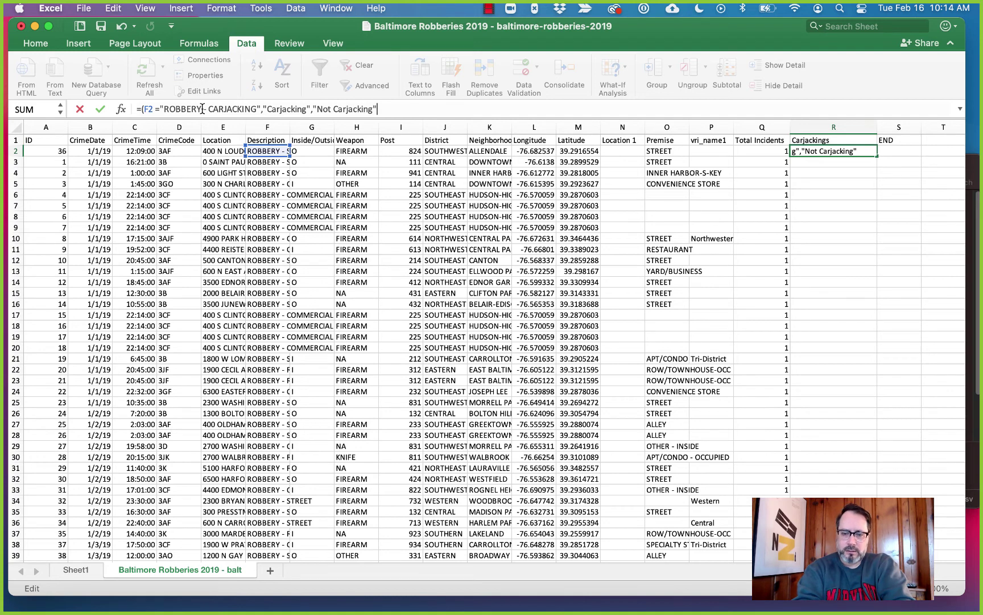
text())
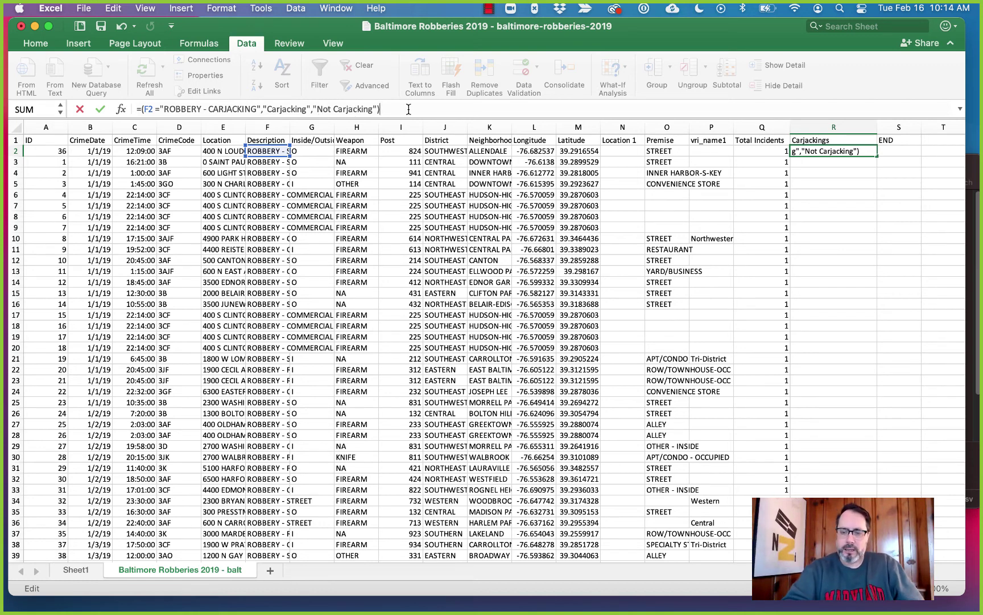
key(Return)
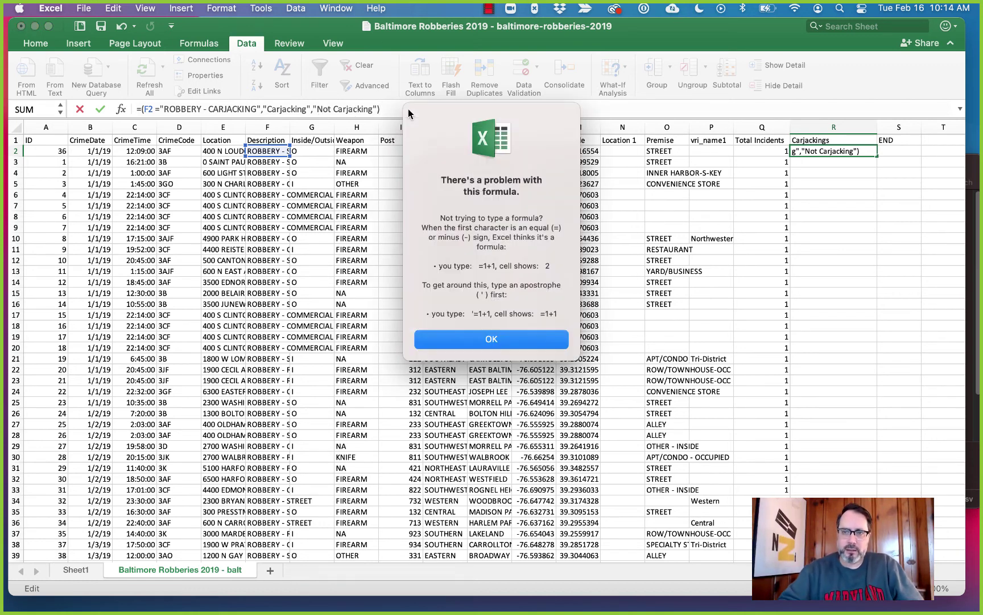
click(524, 346)
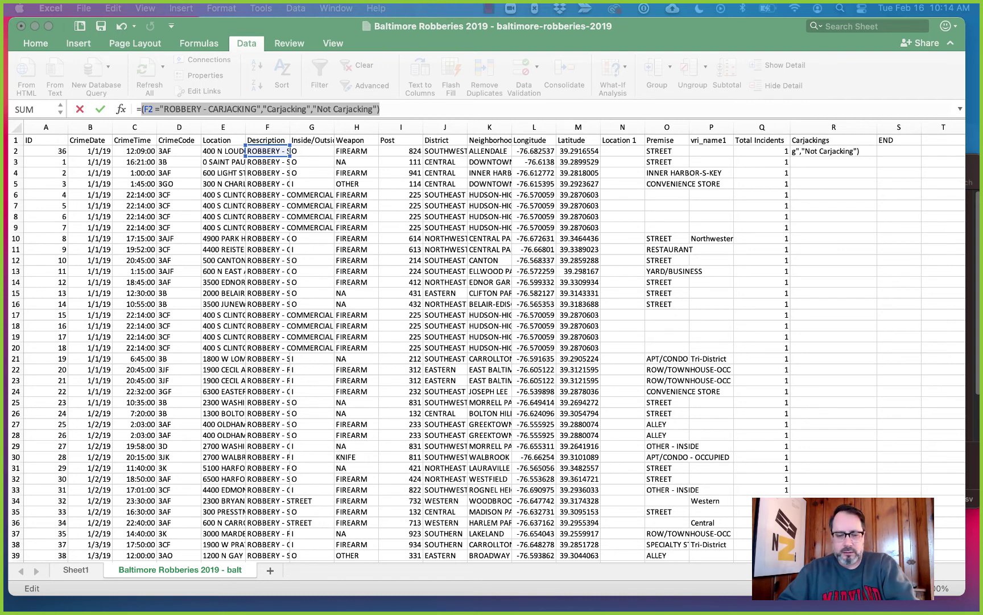
Replace the whole formula in R2 with =IF(F2 = "ROBBERY - CARJACKING","Carjacking","Not Carjacking")
click(387, 109)
click(386, 110)
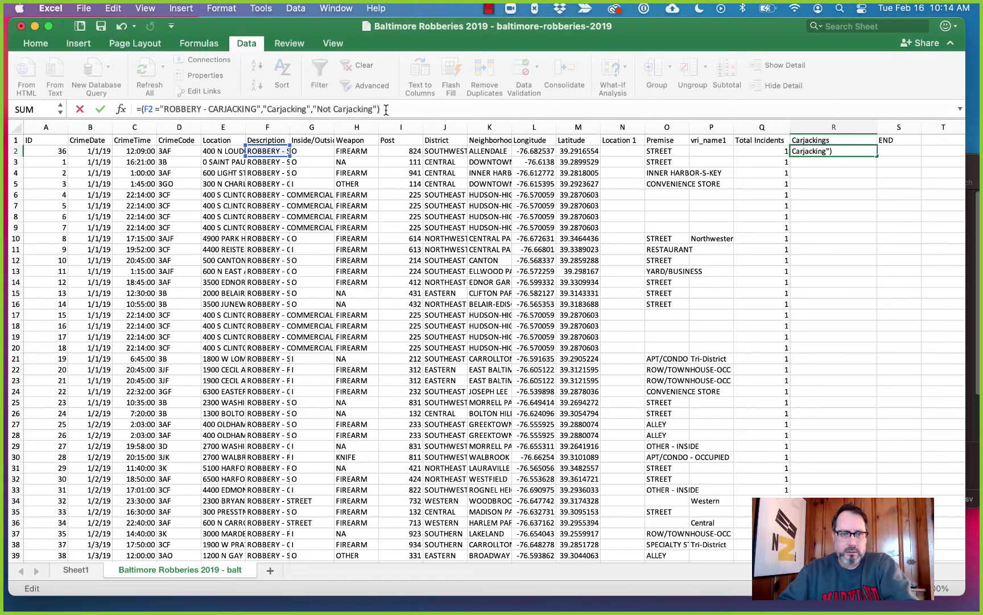
double_click(386, 110)
drag(402, 111, 120, 109)
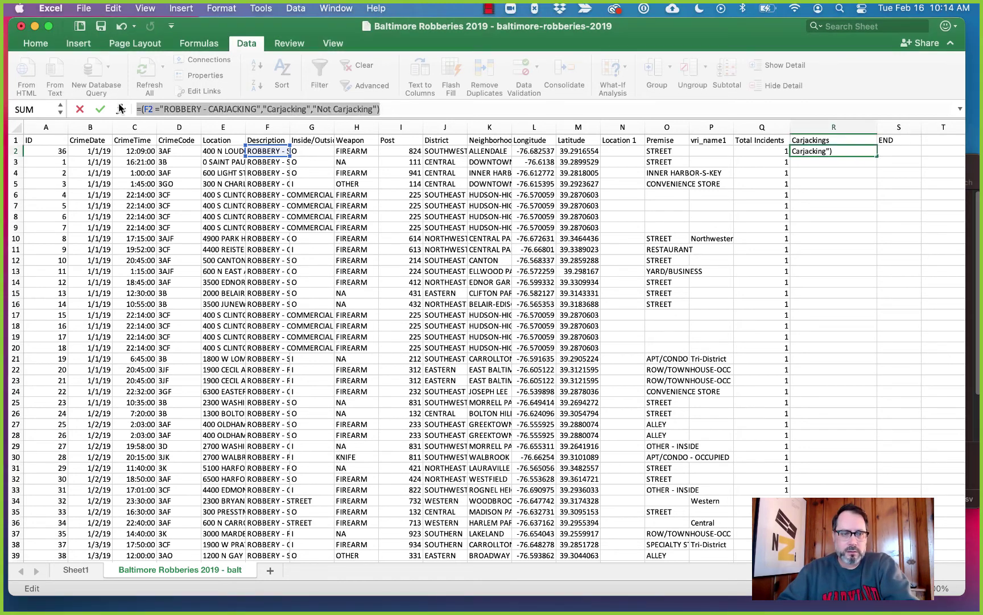
text(=IF(F2 = "ROBBERY - CARJACKING","Carjacking","Not Carjacking"))
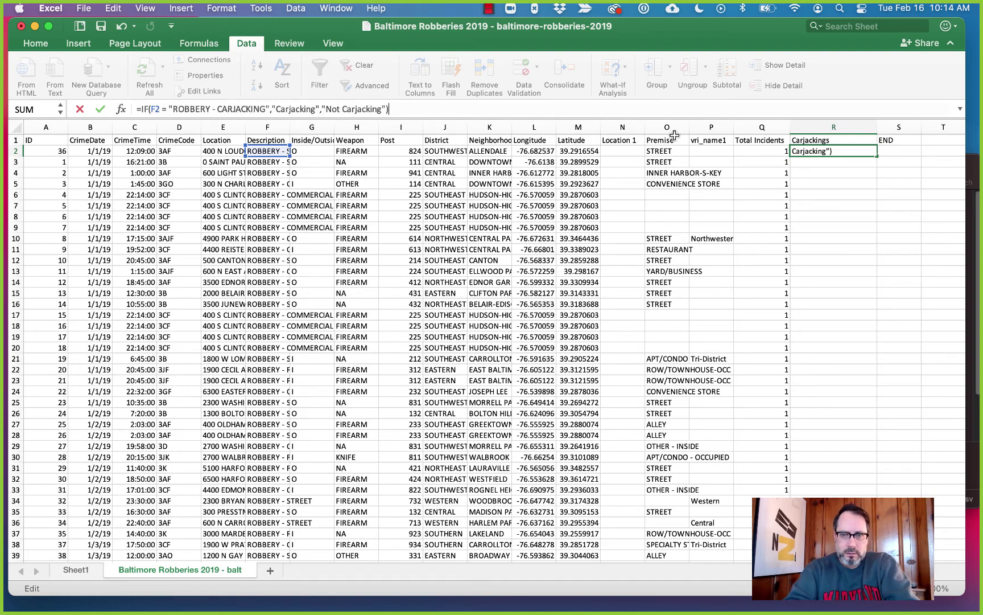
key(Return)
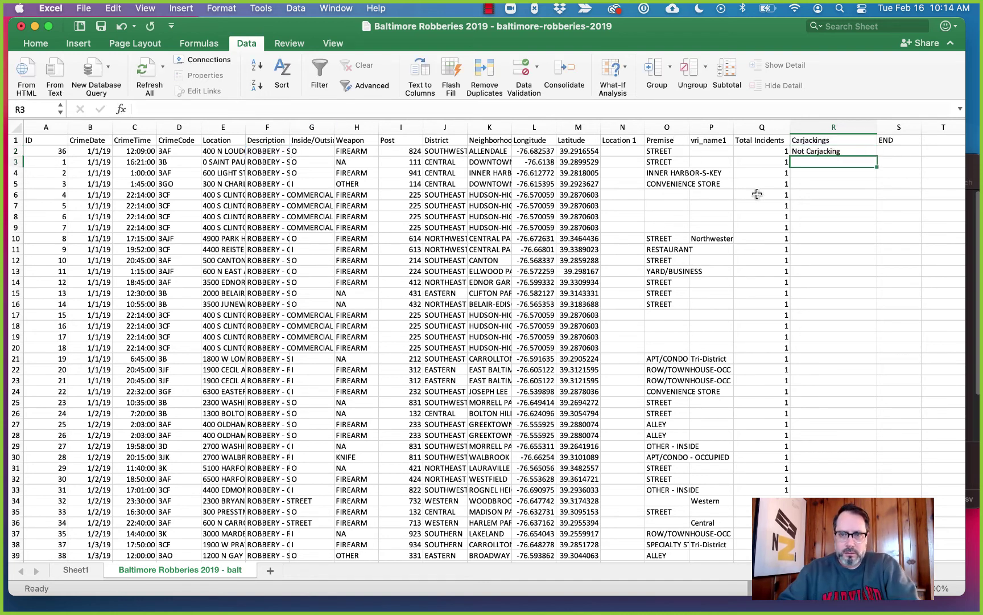
Compare the formula result in R2 with the other values across row 2, back to the Description column
click(839, 152)
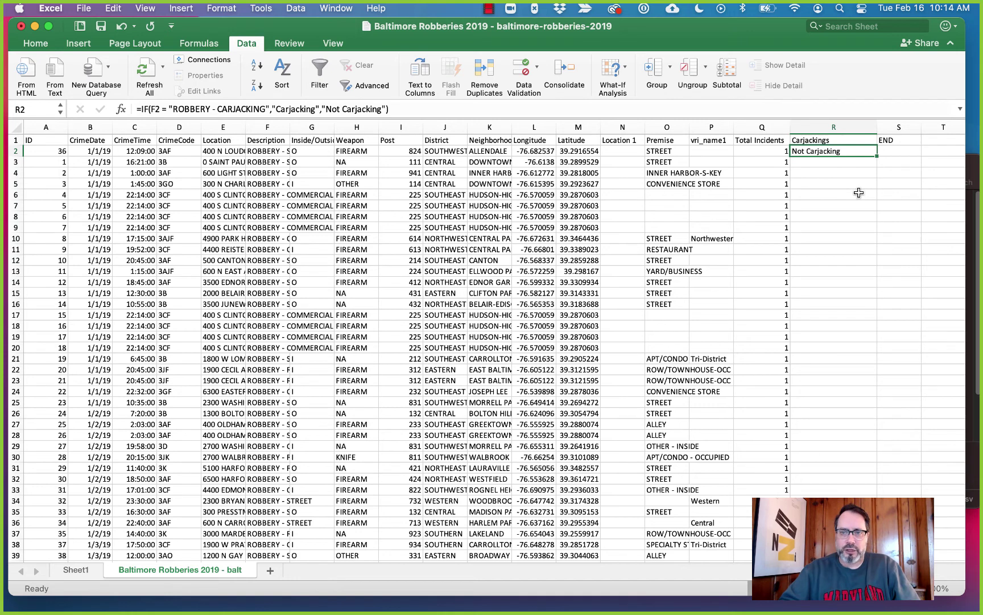
key(Left)
key(Left)
key(Left)
key(Left)
key(Left)
key(Left)
key(Left)
key(Left)
key(Left)
key(Left)
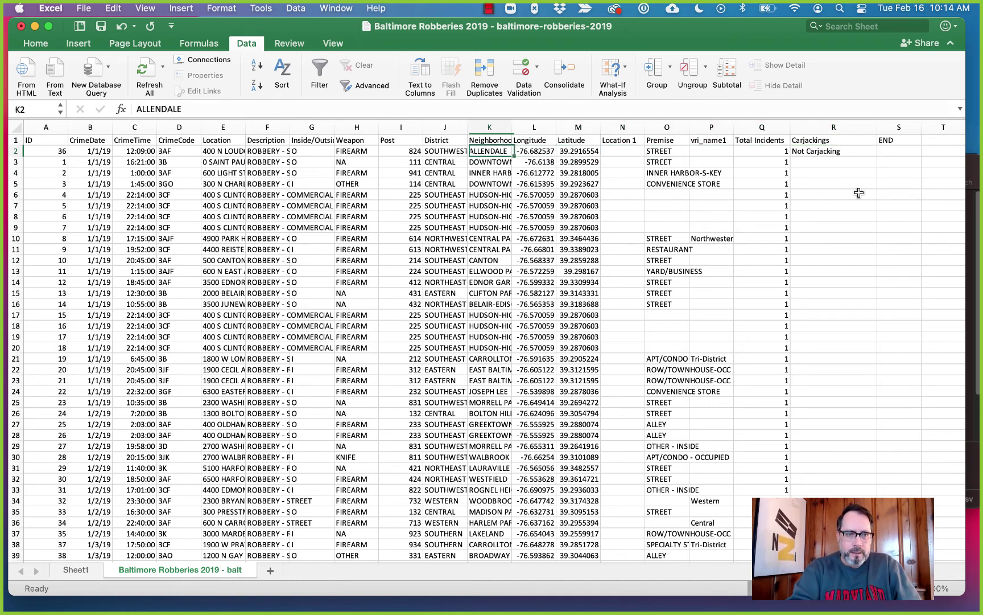
key(Left)
key(Left)
key(Right)
key(Right)
key(Right)
key(Right)
key(Right)
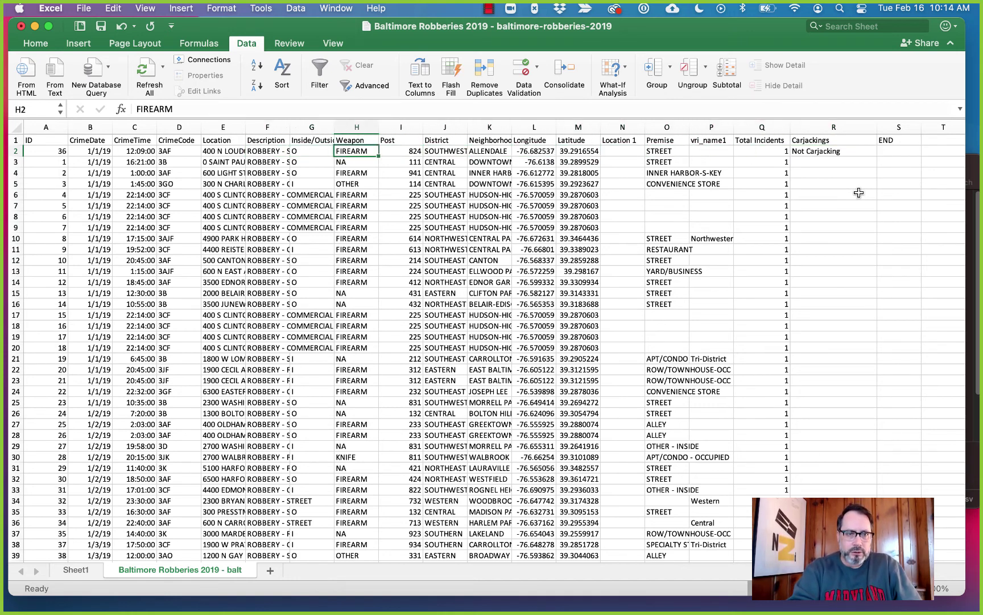
key(Right)
key(Right)
key(Right)
key(Right)
key(Right)
key(Right)
key(Right)
key(Right)
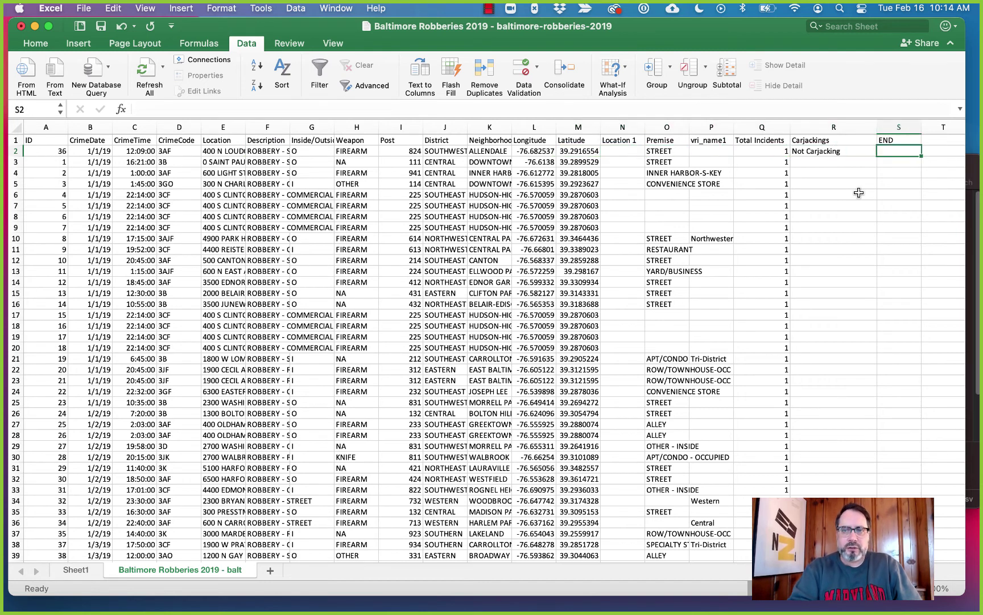
key(Left)
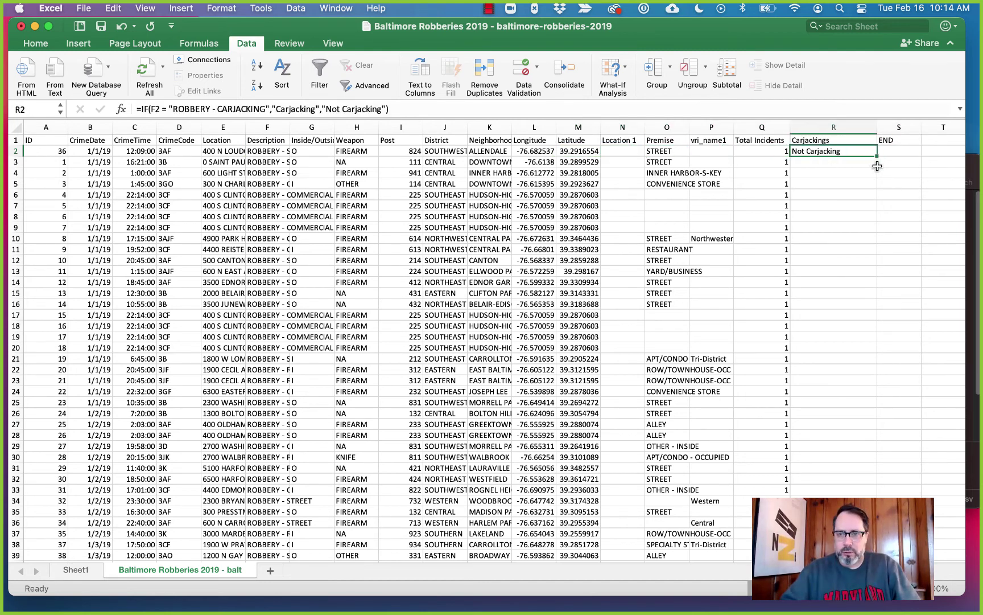
Fill the Carjackings formula from R2 down to R9, and extend it from R9 down all remaining data rows
drag(877, 155, 877, 232)
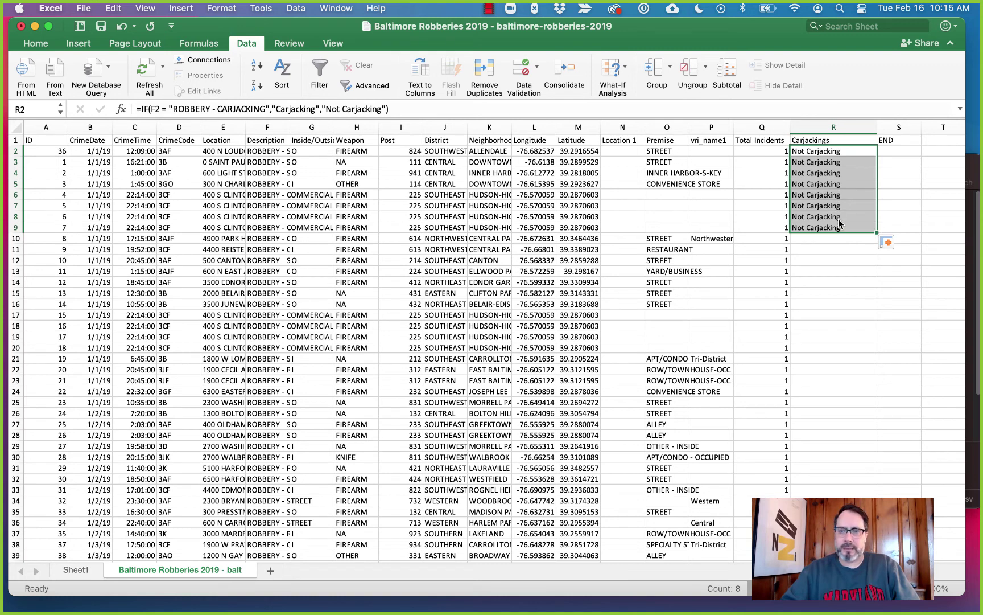
click(855, 266)
click(857, 228)
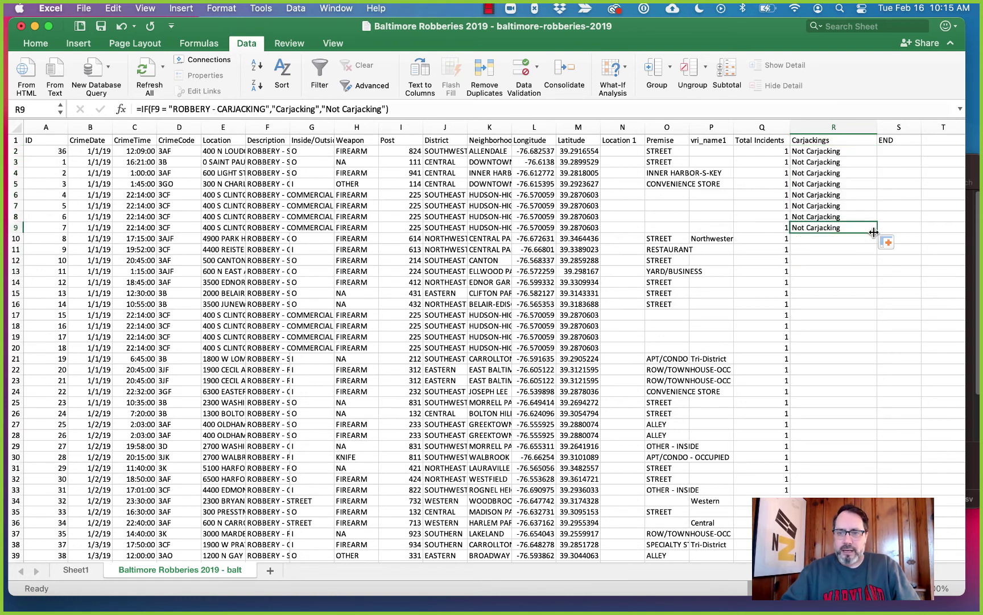
double_click(877, 232)
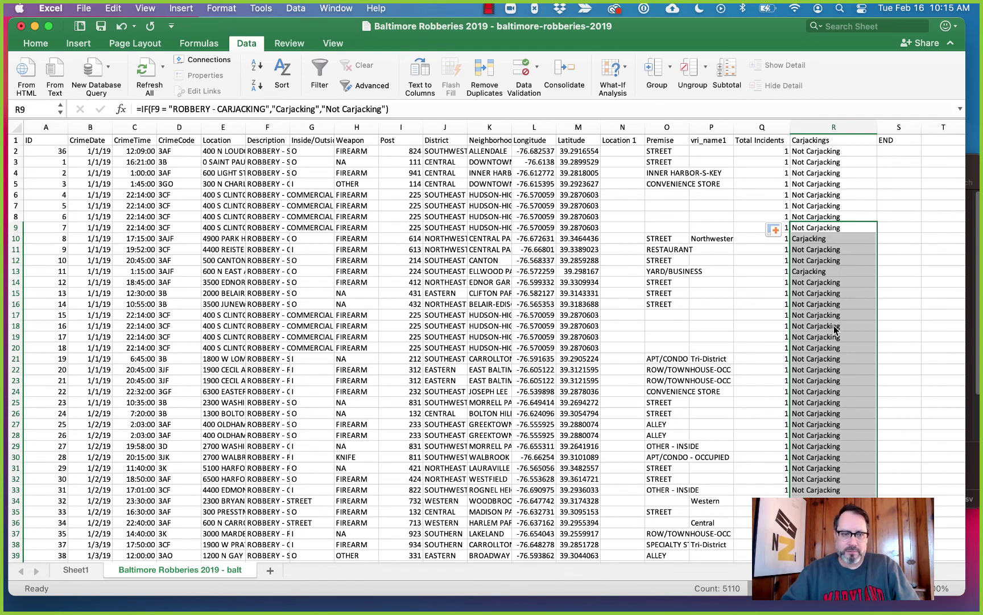
Examine the Description values in the first rows to verify the filled Carjackings results
key(Left)
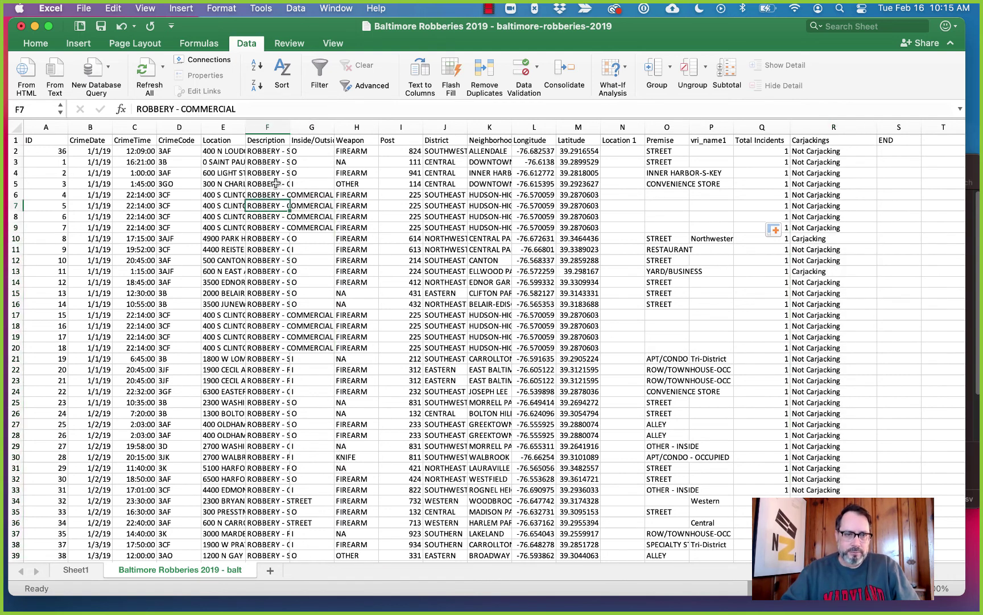
key(Up)
key(Up)
key(Up)
key(Down)
key(Down)
key(Down)
key(Down)
key(Down)
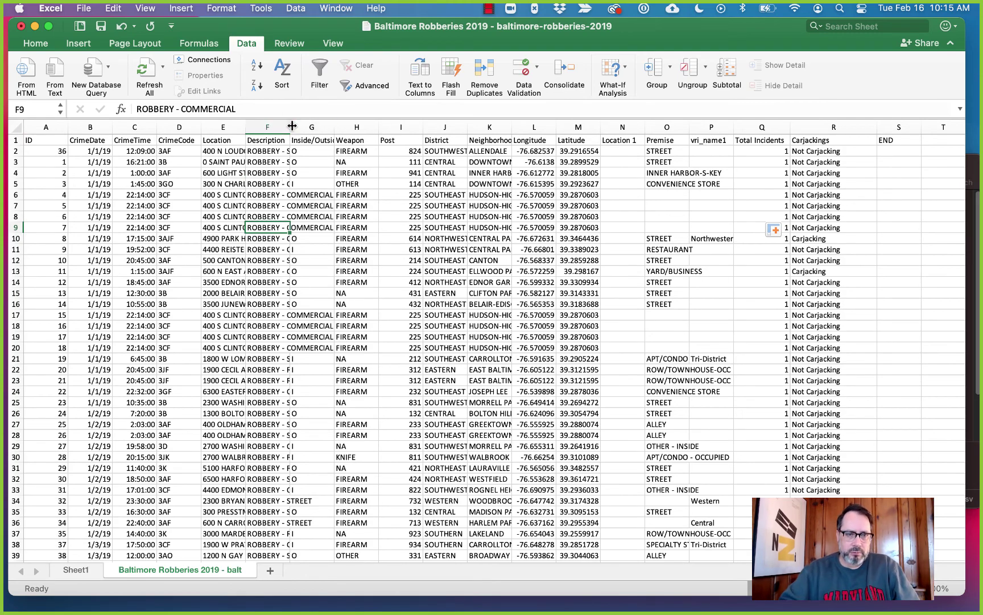
Widen the Description column to show the full robbery types, and select the carjacking description in F62
drag(290, 127, 412, 126)
scroll(361, 314, down, 10)
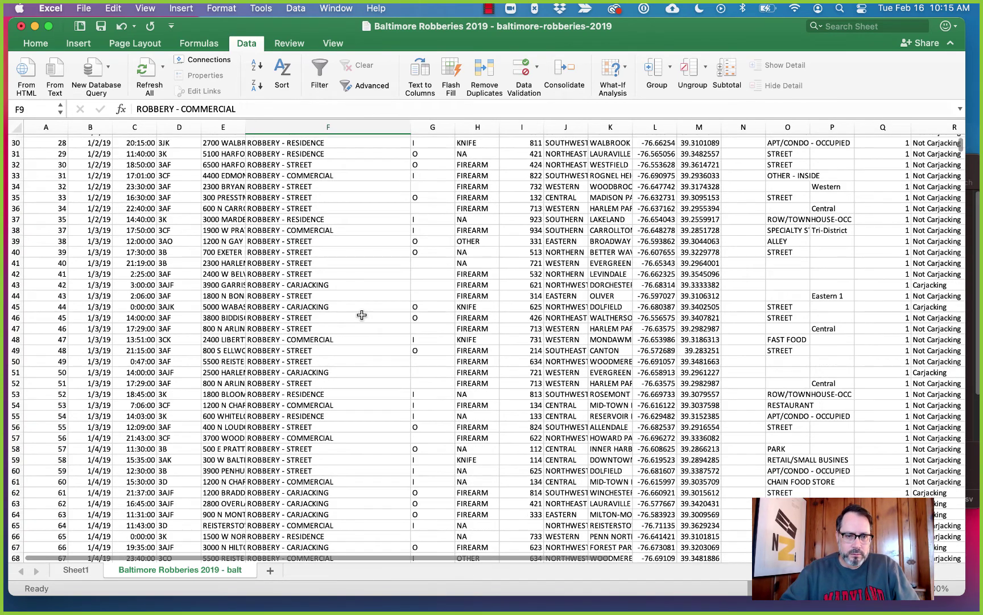
scroll(362, 314, down, 2)
click(366, 436)
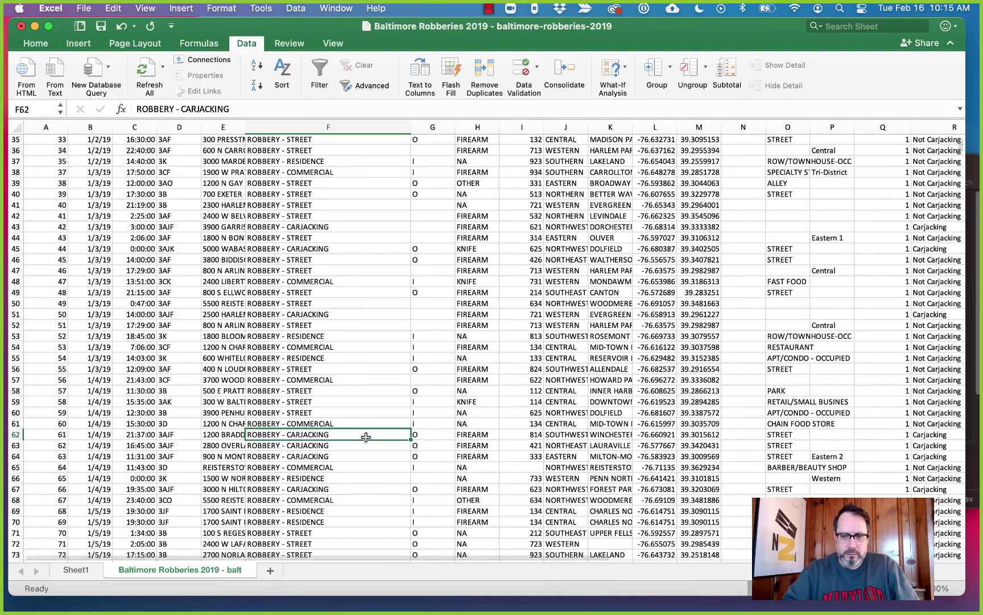
Check row 62's Carjackings formula result against its Description, and compare the results in the neighbouring rows 61 to 65
key(Right)
key(Right)
key(Right)
key(Right)
key(Right)
key(Right)
key(Right)
key(Right)
key(Right)
key(Right)
key(Right)
key(Right)
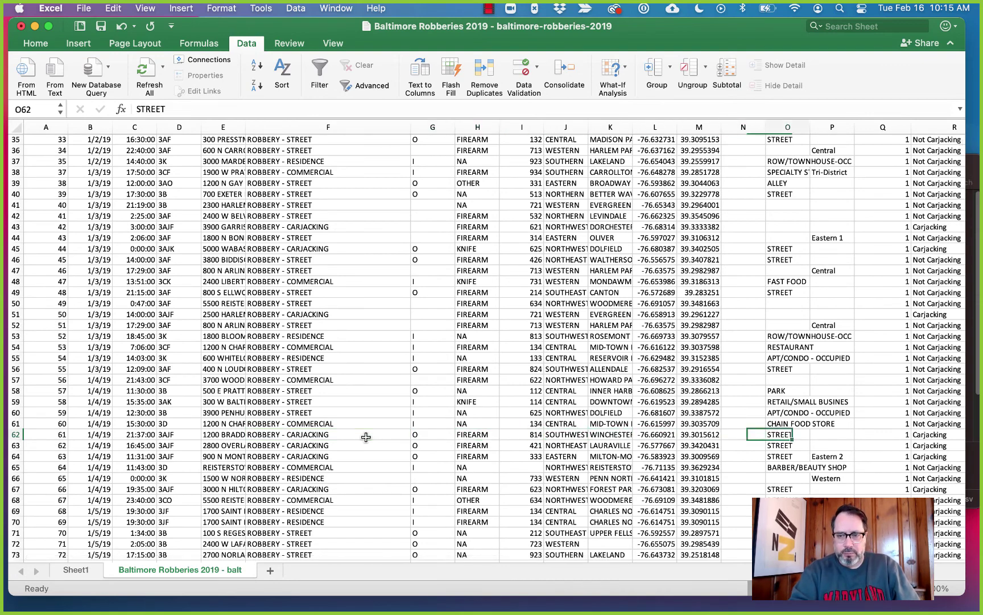
key(Right)
key(Left)
key(Down)
key(Down)
key(Down)
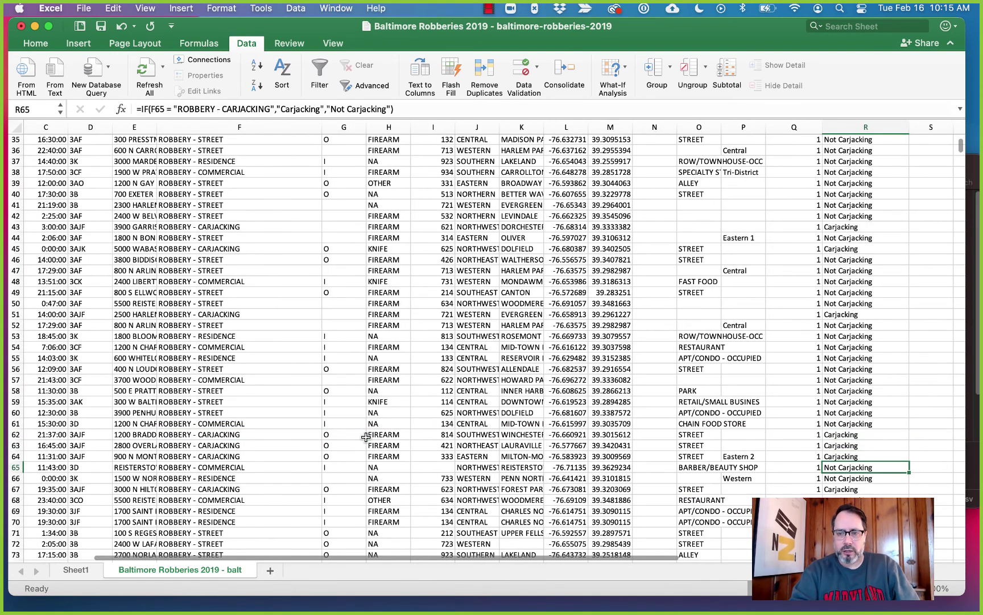
key(Up)
key(Up)
key(Up)
key(Up)
Return to the start of the data and review row 5 from its Carjackings value back to its ID
scroll(360, 435, up, 15)
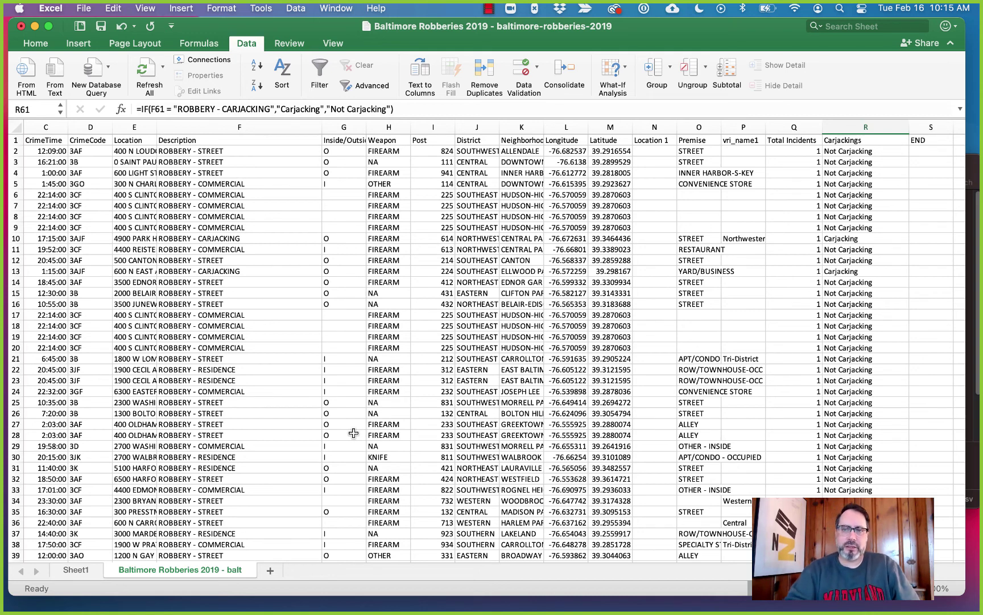
click(865, 179)
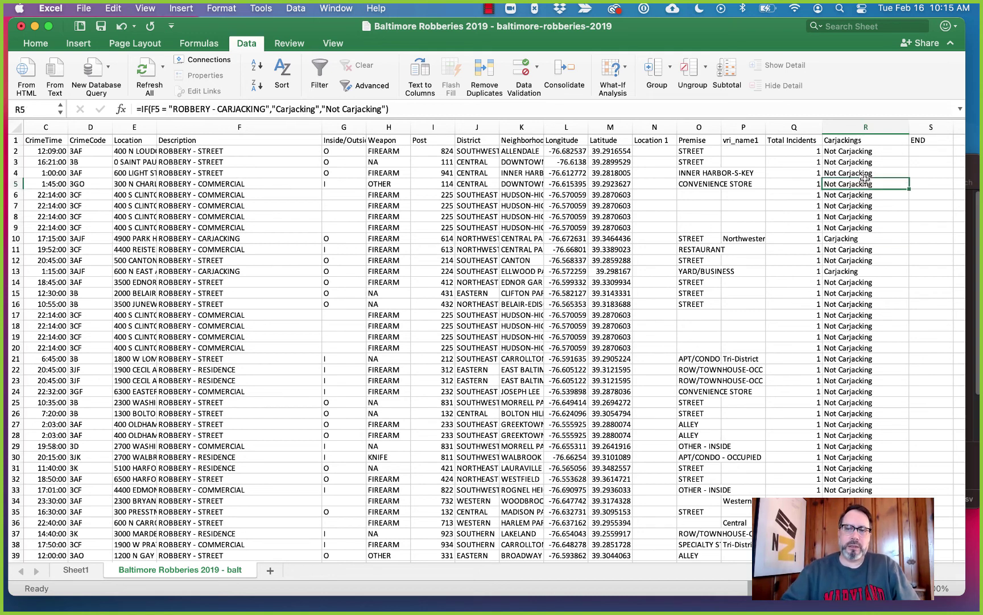
key(Left)
key(Left)
key(Left)
key(Left)
key(Left)
key(Left)
key(Left)
key(Left)
key(Left)
key(Left)
key(Left)
key(Left)
key(Left)
key(Left)
key(Left)
key(Left)
key(Left)
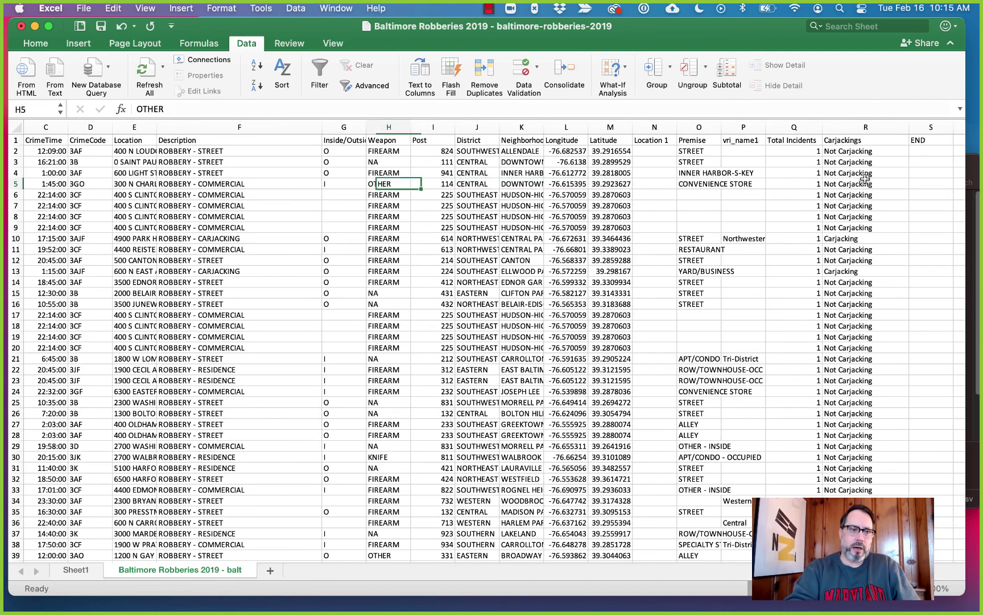
key(Right)
key(Right)
key(Left)
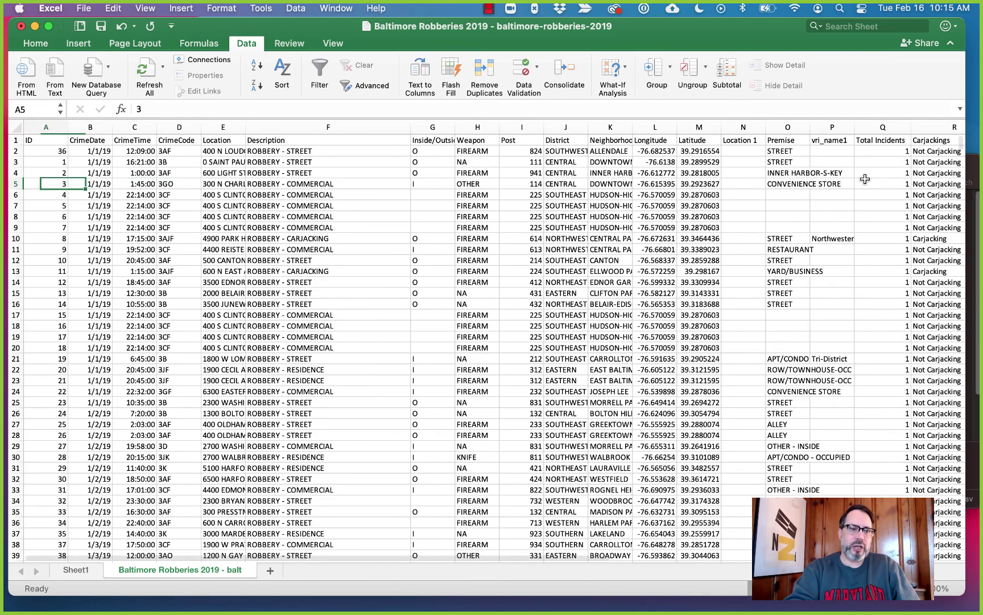
key(Left)
Review the first record in row 2 from CrimeDate across all fields to the Carjackings formula in R2
key(Up)
key(Up)
key(Right)
key(Right)
key(Up)
key(Left)
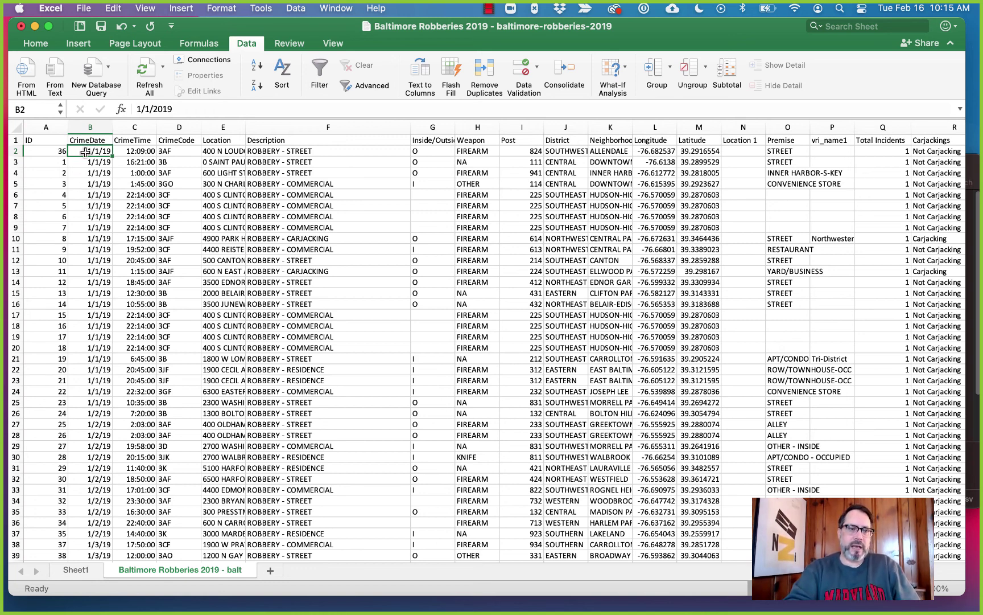
key(Right)
key(Right)
key(Right)
key(Right)
key(Right)
key(Right)
key(Right)
key(Right)
key(Right)
key(Right)
key(Right)
key(Right)
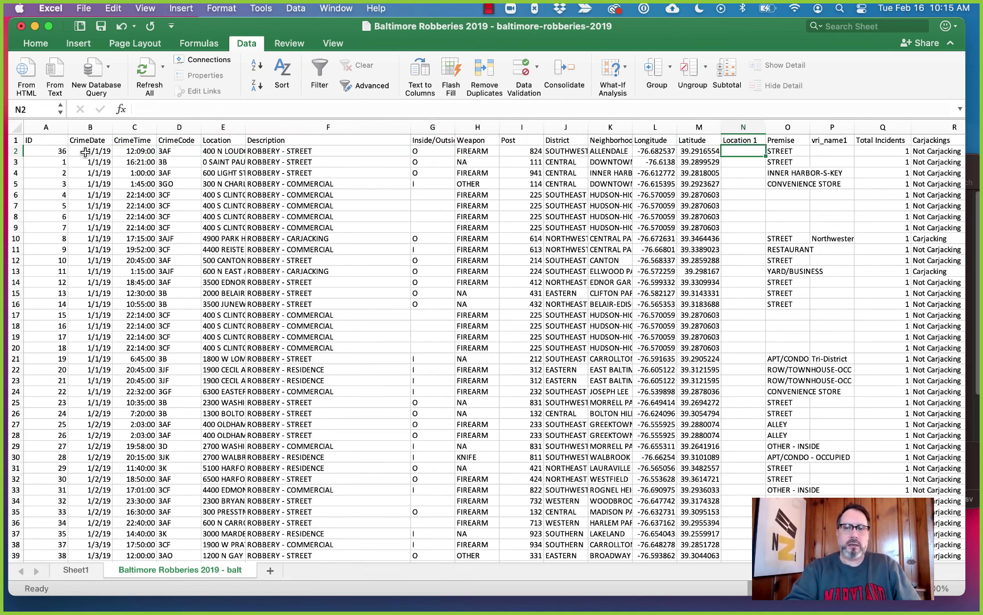
key(Right)
key(Right)
key(Right)
key(Right)
key(Right)
key(Left)
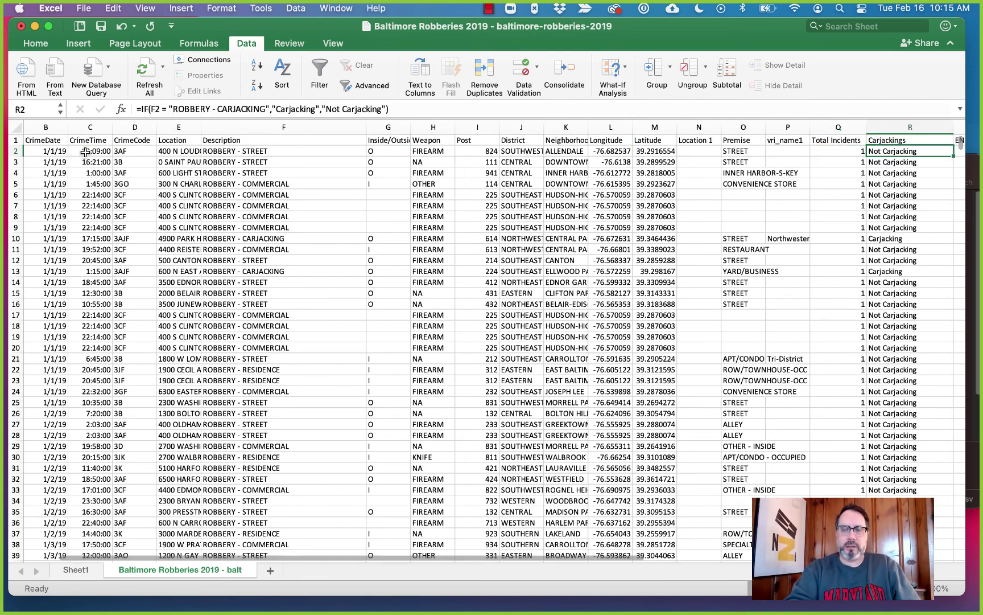